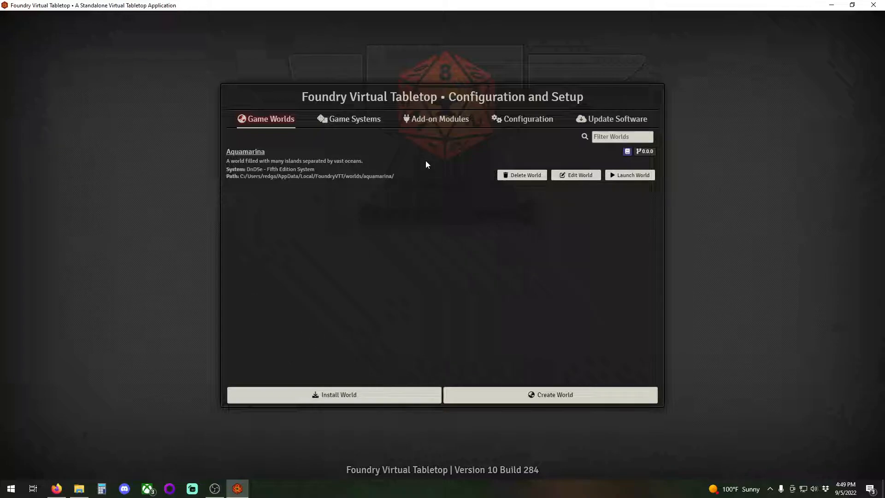
# Step: Examine the installed add-on modules and their descriptions, dependencies and versions
pyautogui.click(433, 132)
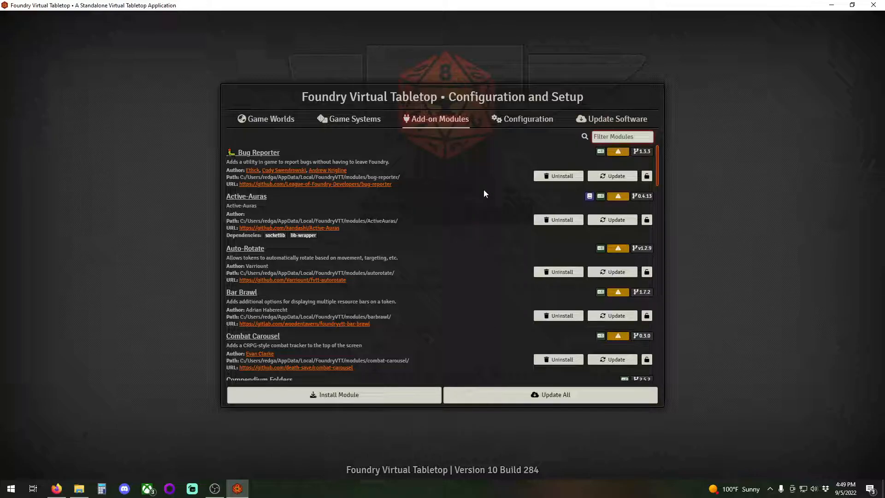
pyautogui.scroll(-4, 483, 193)
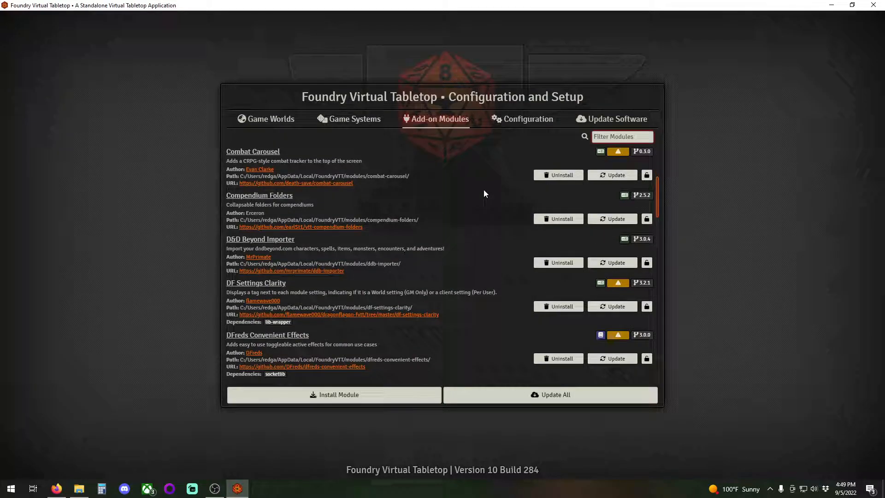
pyautogui.scroll(-5, 484, 193)
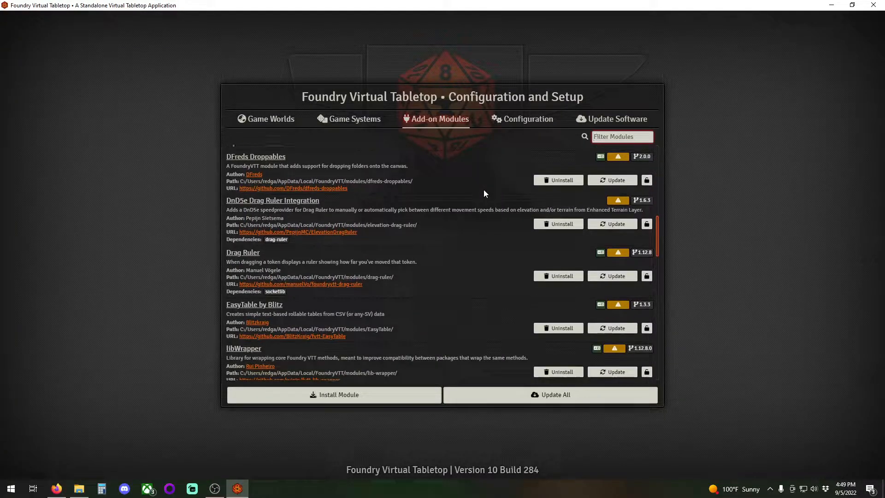
pyautogui.scroll(-3, 483, 190)
pyautogui.scroll(-10, 484, 192)
pyautogui.scroll(12, 484, 193)
pyautogui.scroll(10, 483, 189)
pyautogui.scroll(-5, 489, 230)
pyautogui.scroll(-8, 488, 228)
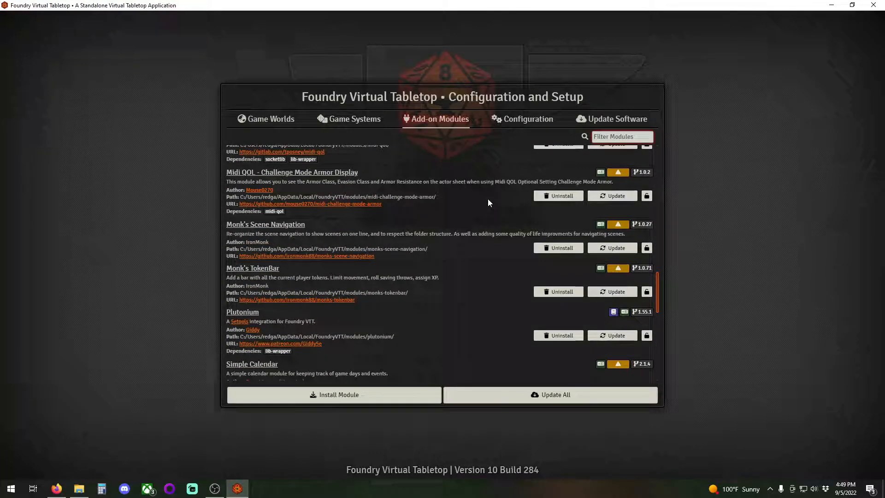
pyautogui.scroll(3, 488, 202)
pyautogui.scroll(3, 488, 202)
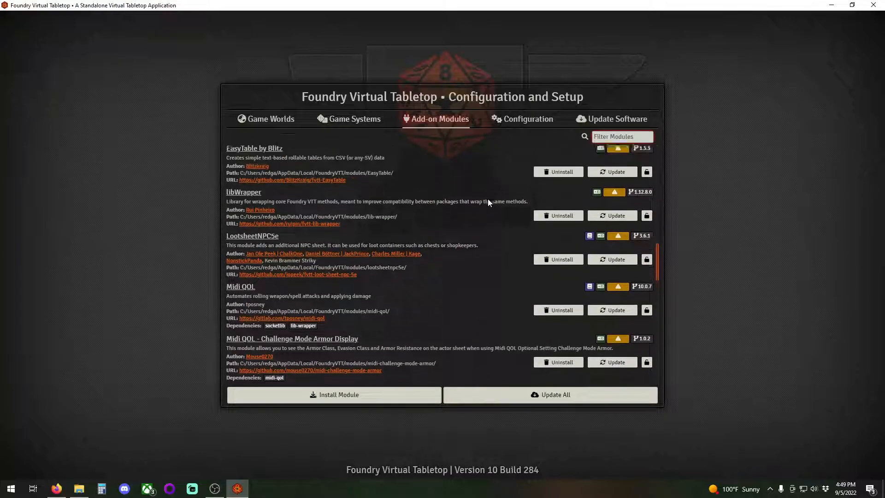
pyautogui.scroll(10, 487, 201)
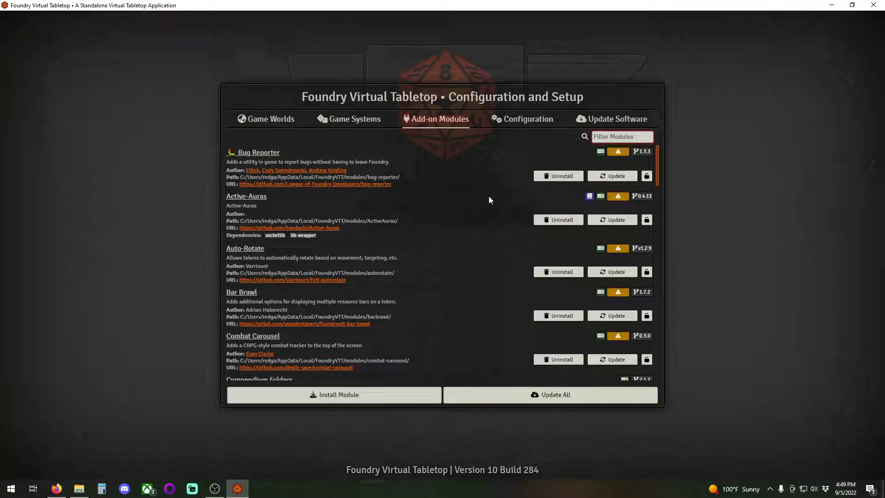
pyautogui.scroll(-3, 469, 197)
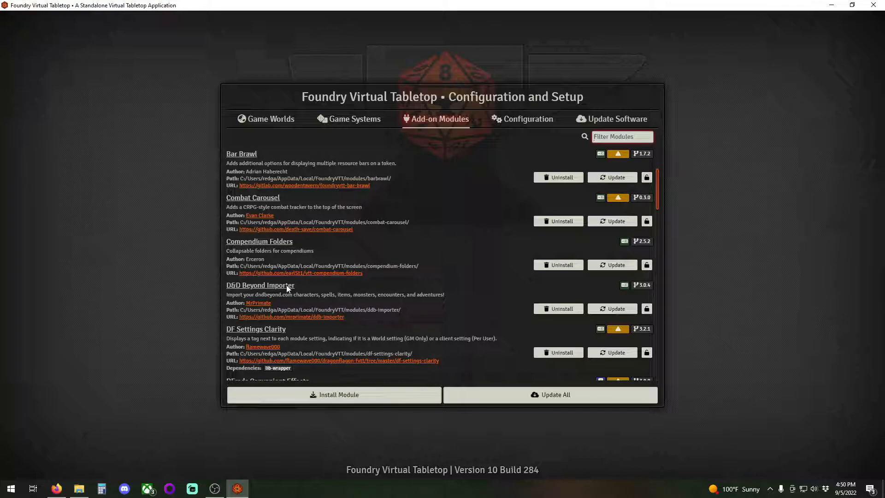
# Step: Search the installable module packages for "D&D", clear the filter and close the module installer
pyautogui.click(319, 403)
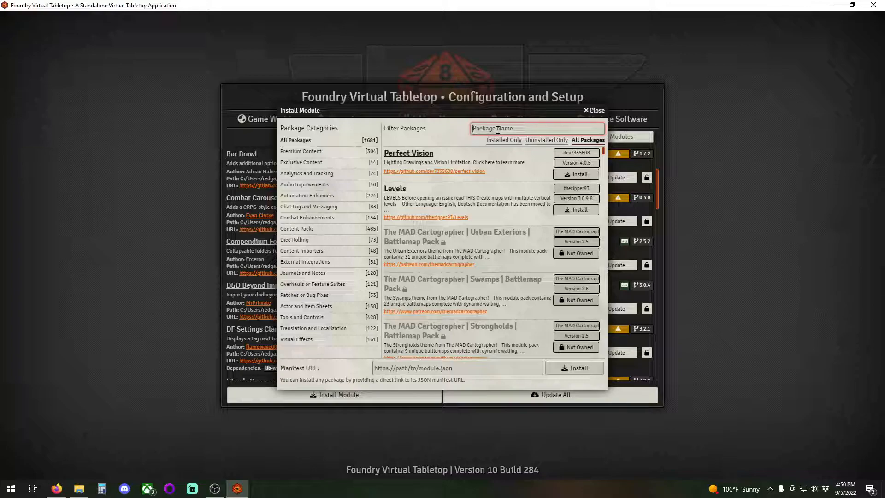
pyautogui.write('D&D')
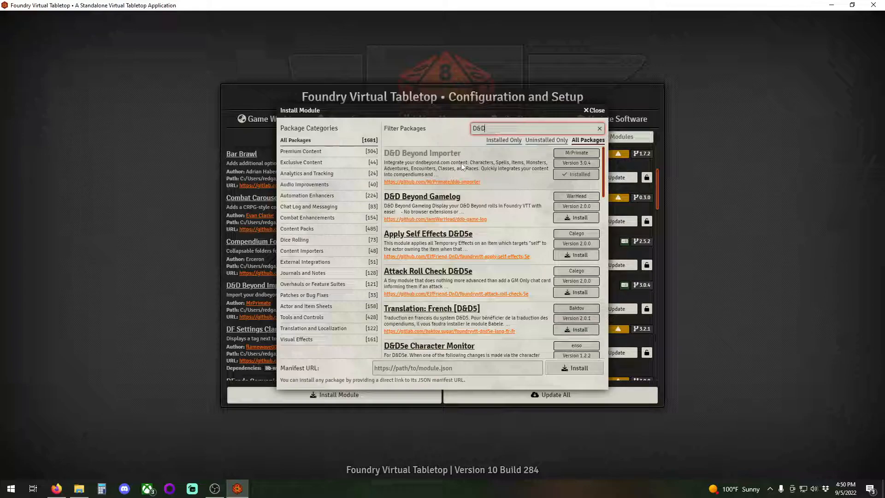
pyautogui.click(599, 128)
pyautogui.click(596, 117)
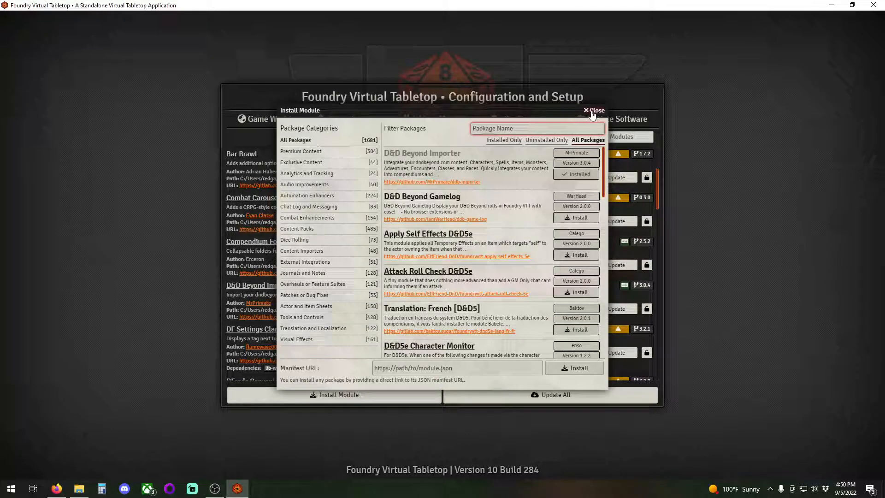
# Step: Look through the rest of the installed modules down to Plutonium and Simplefog
pyautogui.scroll(-1, 418, 237)
pyautogui.scroll(-5, 414, 243)
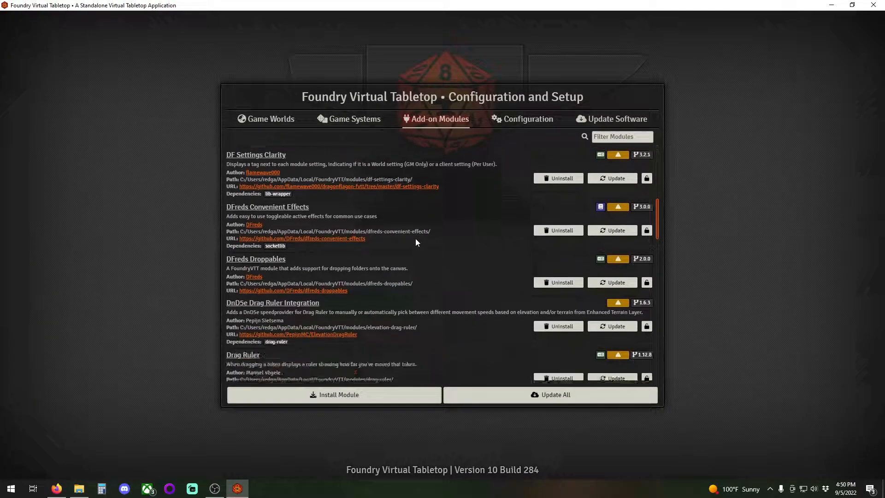
pyautogui.scroll(-5, 443, 239)
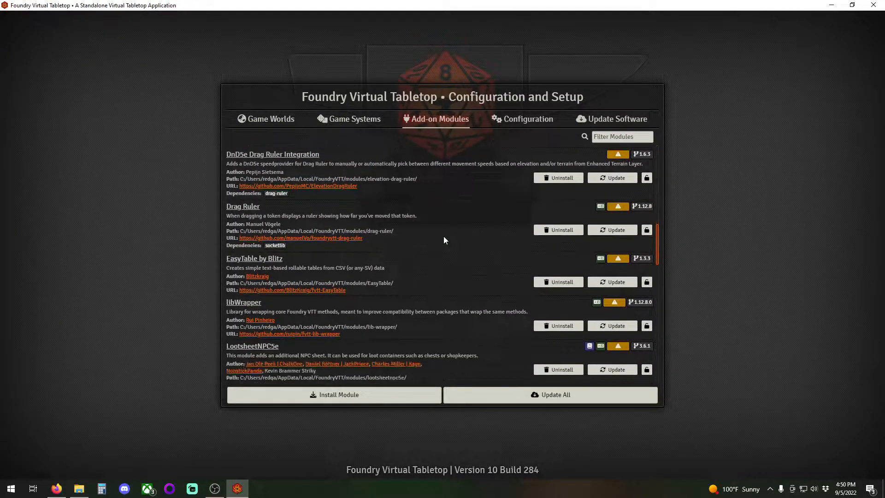
pyautogui.scroll(-5, 443, 240)
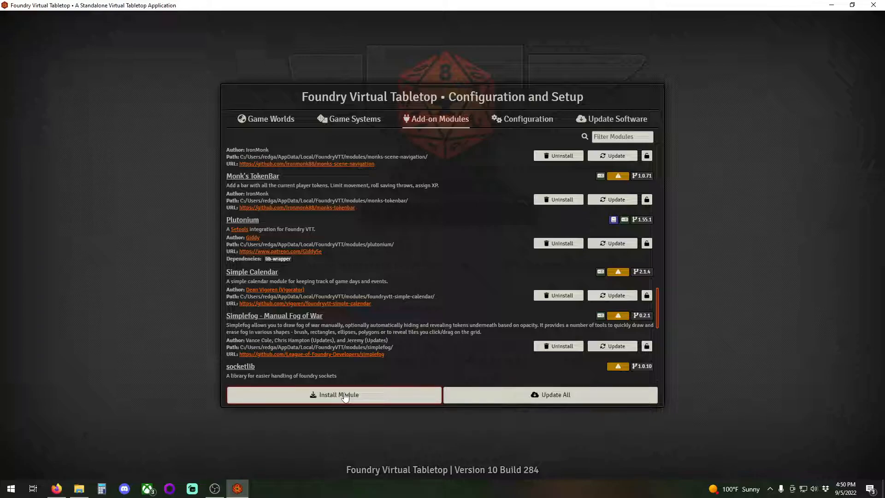
pyautogui.click(56, 489)
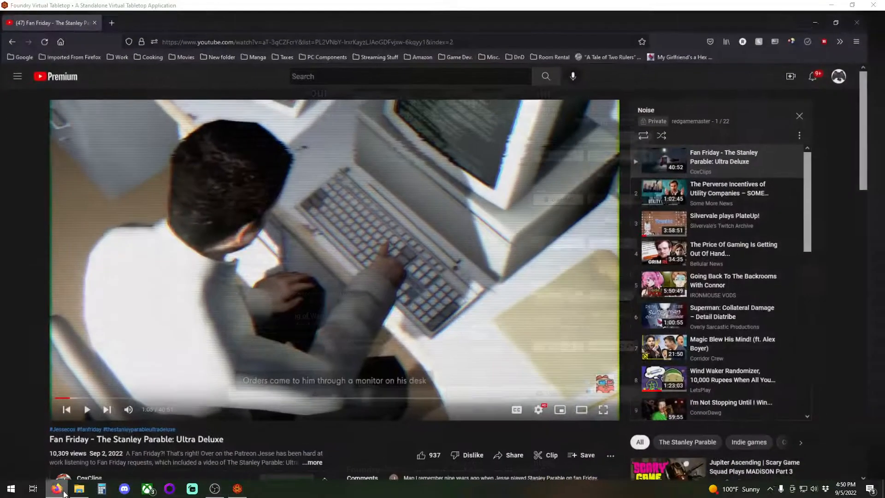
pyautogui.click(112, 9)
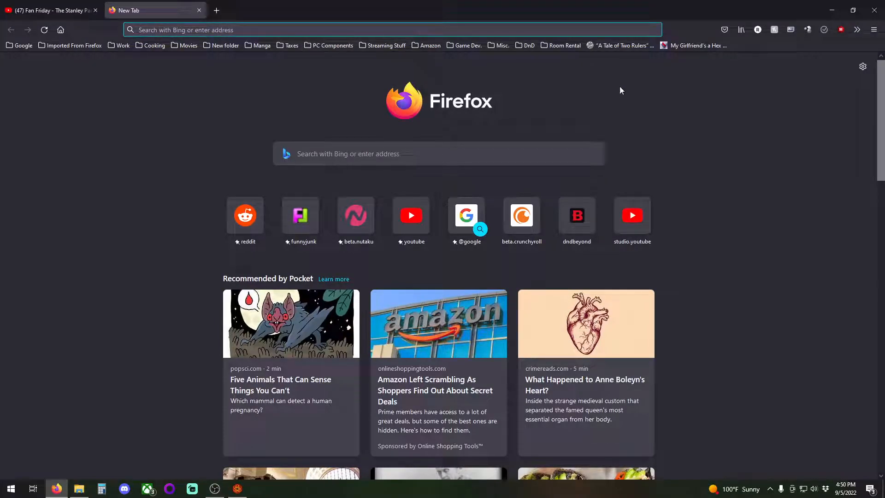
pyautogui.moveTo(245, 494)
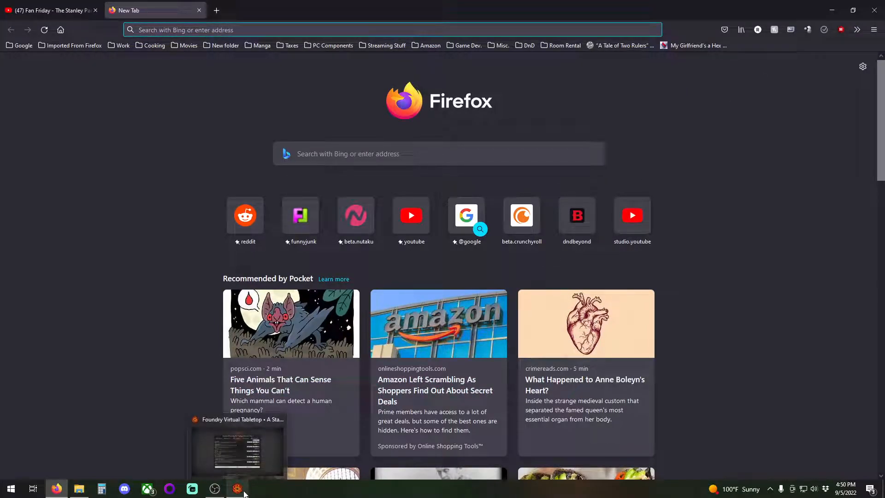
pyautogui.click(244, 493)
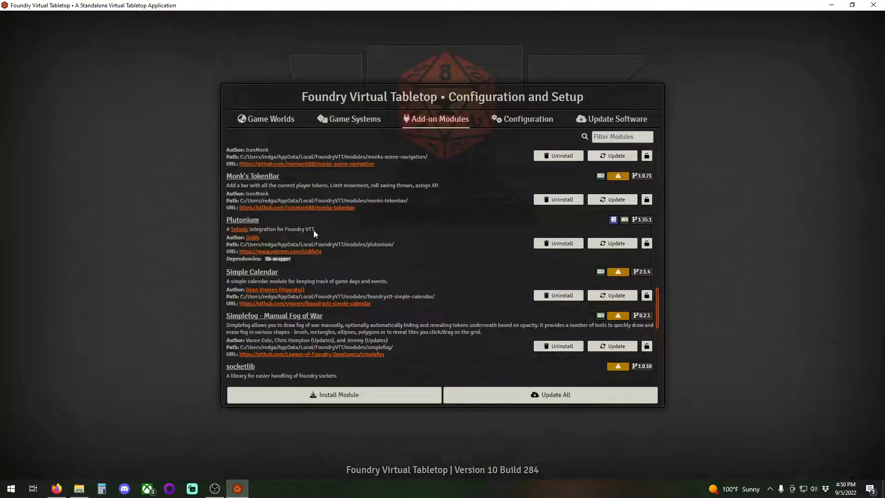
# Step: Check the module installer's Manifest URL entry for installing from a direct link, and close the installer
pyautogui.click(359, 396)
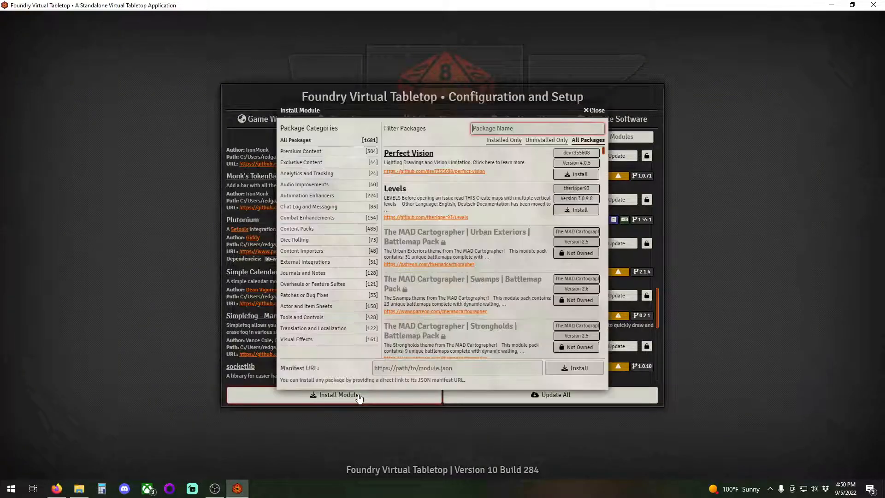
pyautogui.click(404, 366)
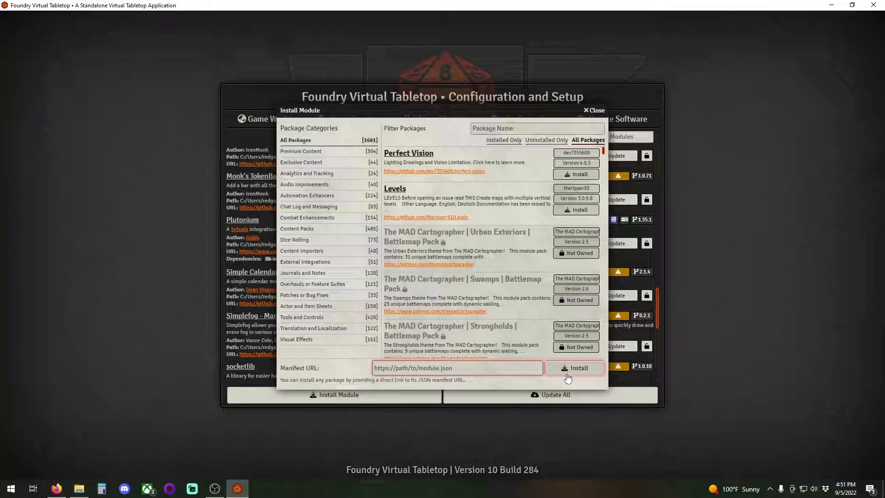
pyautogui.click(600, 112)
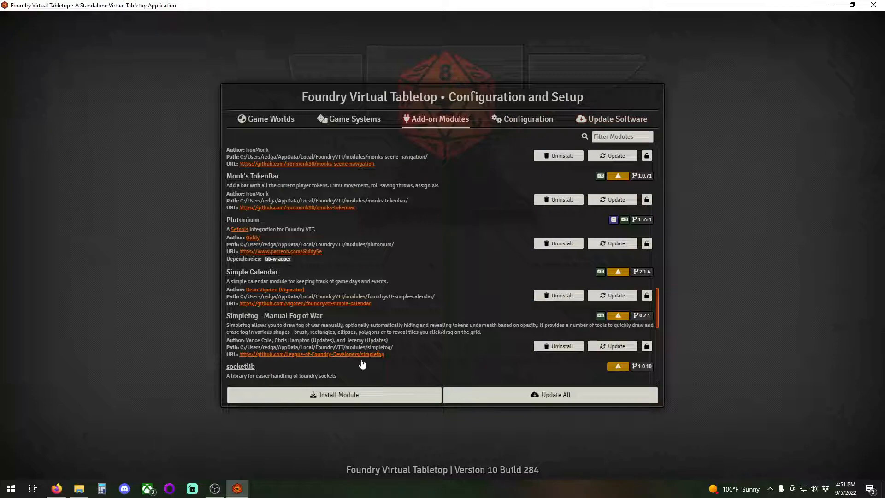
# Step: Launch the Aquamarina game world and join its session as Gamemaster
pyautogui.click(274, 121)
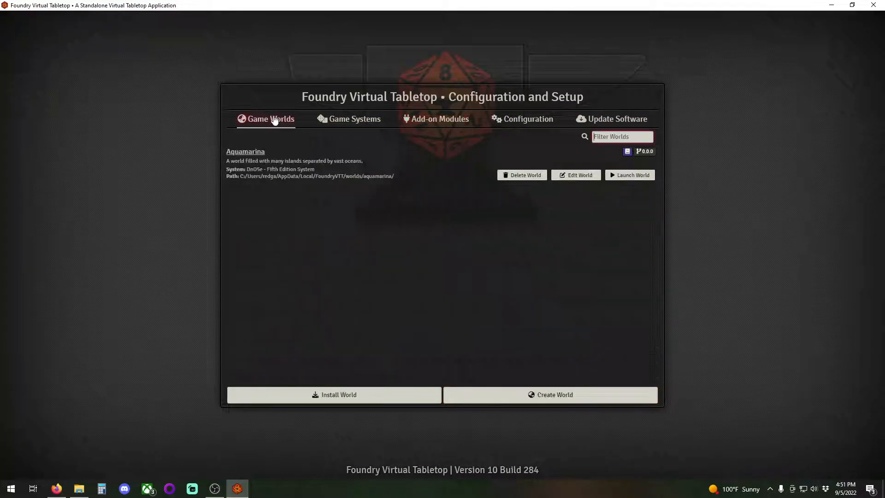
pyautogui.click(624, 180)
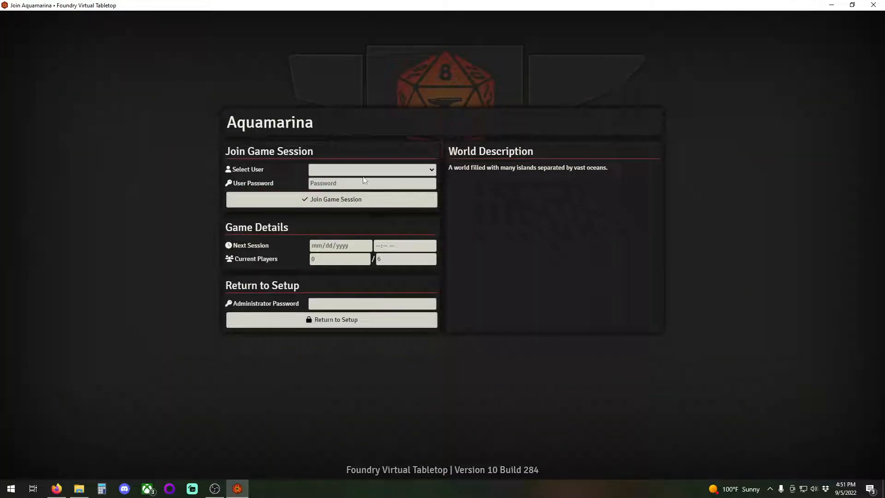
pyautogui.click(364, 177)
pyautogui.click(355, 186)
pyautogui.click(340, 203)
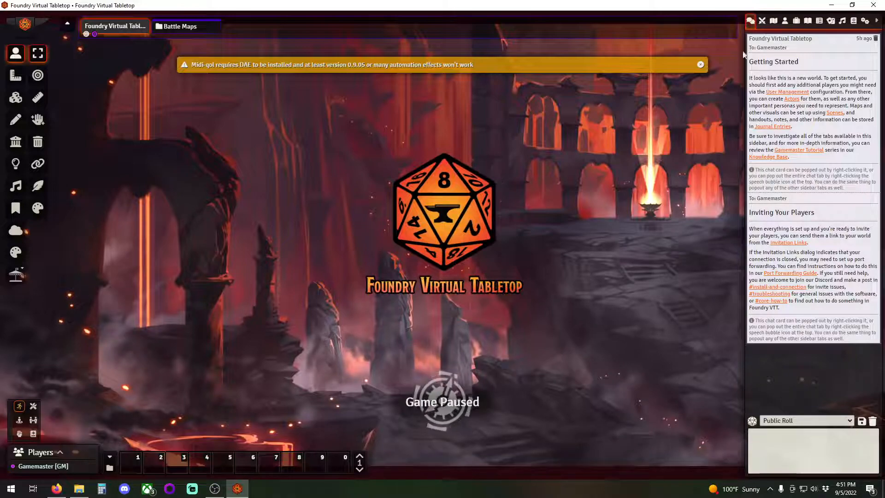
# Step: Review which modules are active in the world's module management, and close it without changes
pyautogui.click(854, 21)
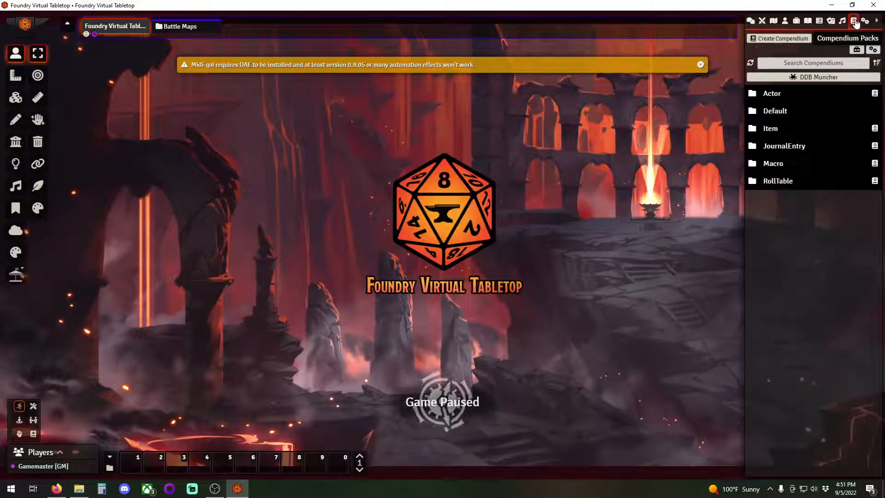
pyautogui.click(865, 22)
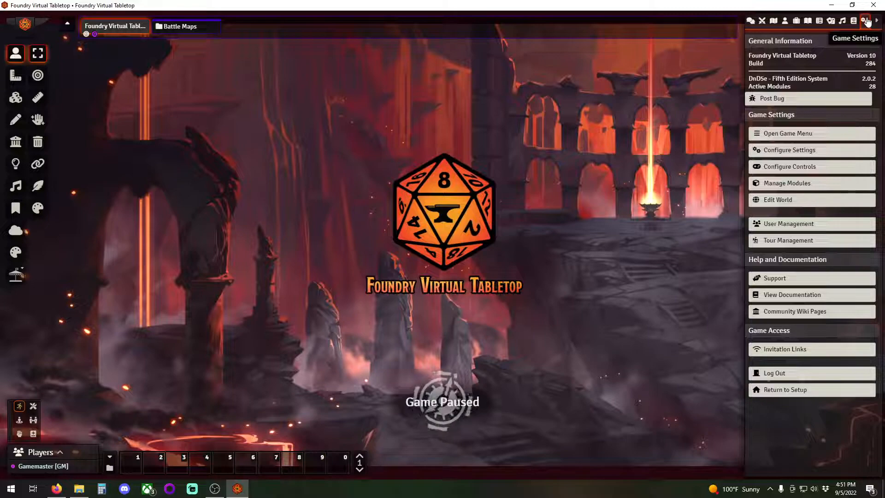
pyautogui.click(797, 184)
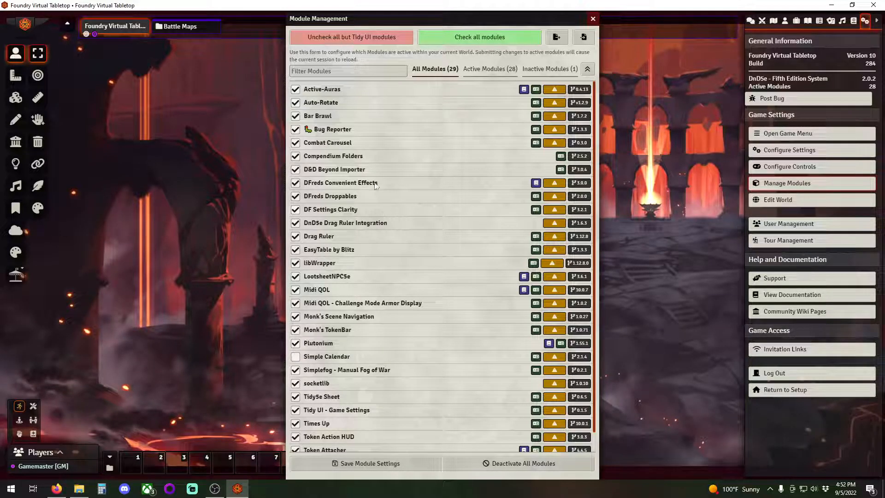
pyautogui.click(592, 18)
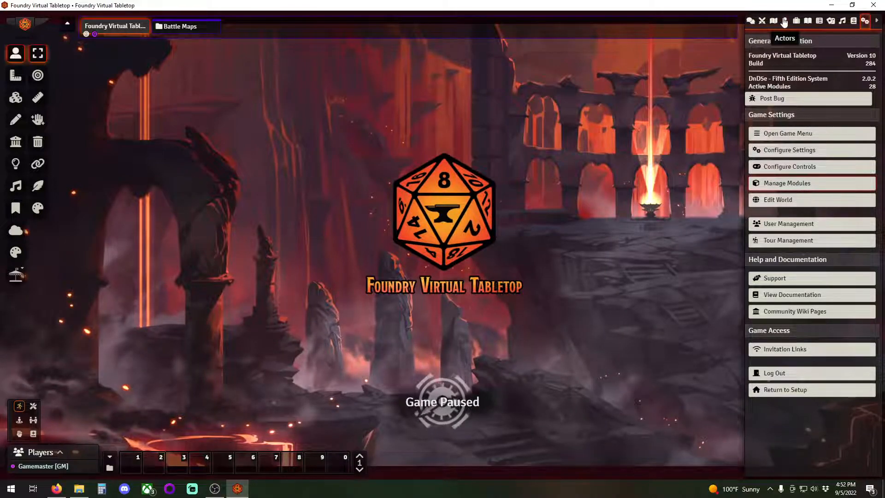
# Step: Start a new actor in the actors directory, view its type and folder options, and close without creating it
pyautogui.click(784, 22)
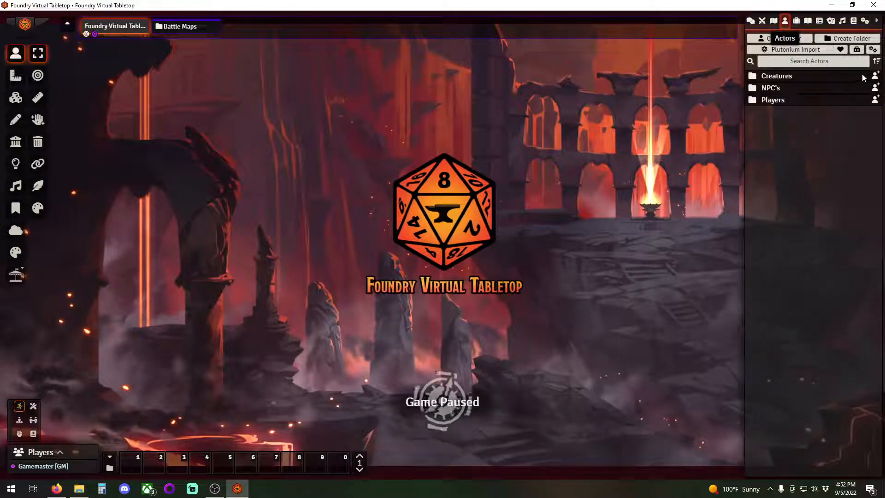
pyautogui.click(797, 41)
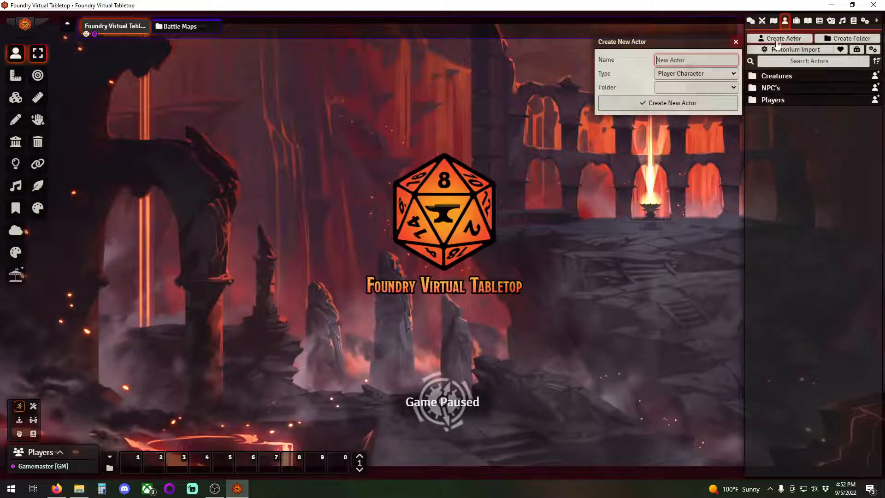
pyautogui.click(685, 74)
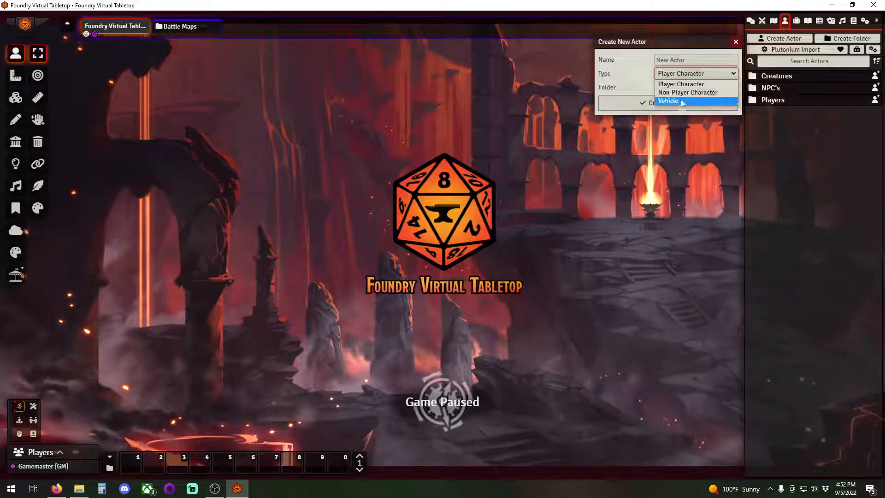
pyautogui.click(684, 77)
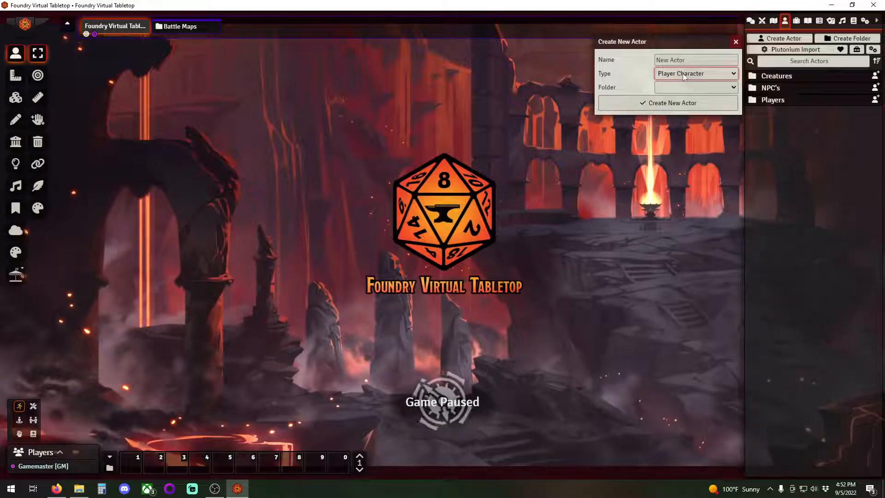
pyautogui.click(680, 88)
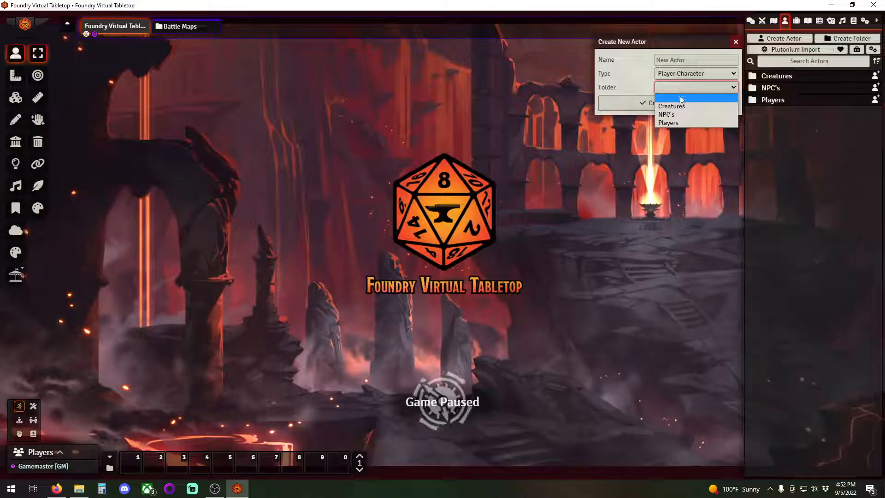
pyautogui.click(689, 85)
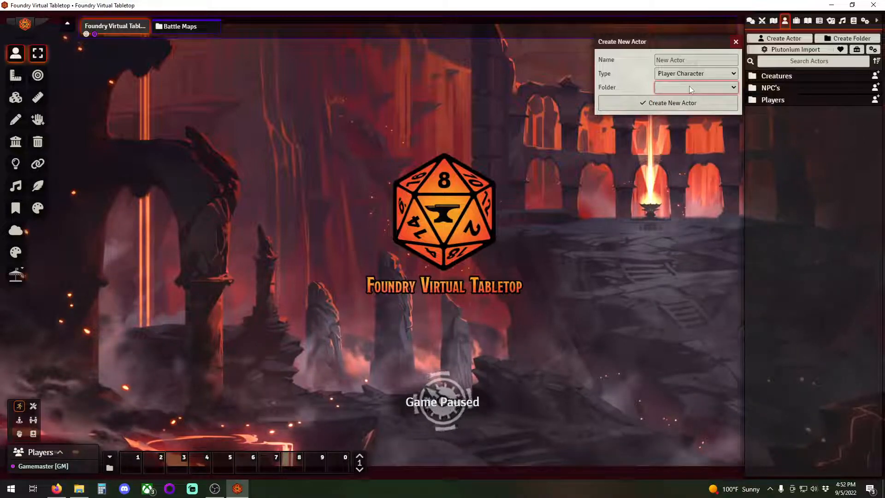
pyautogui.click(663, 105)
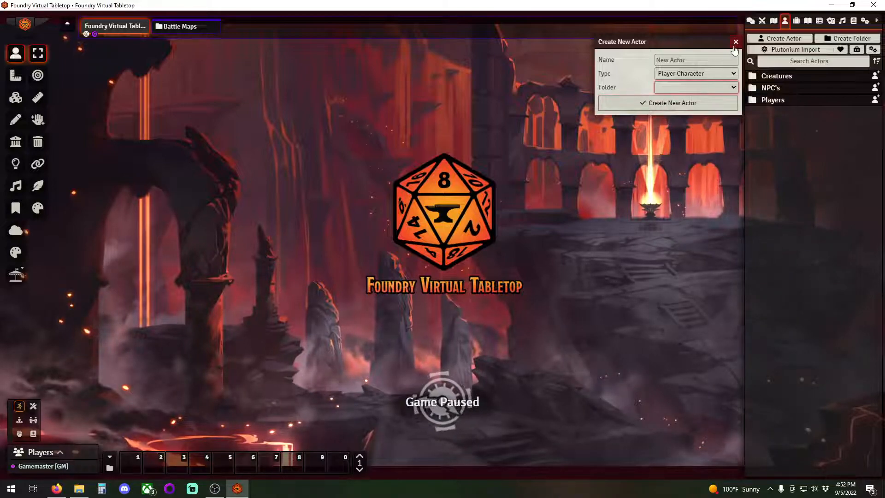
# Step: Open the New Actor (9) sheet from the NPC's folder and bring up its D&D Beyond importer
pyautogui.click(786, 87)
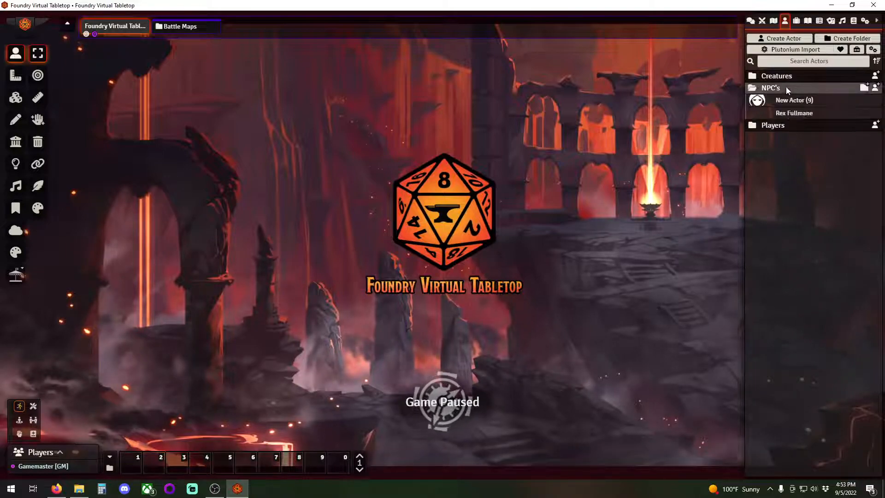
pyautogui.click(756, 105)
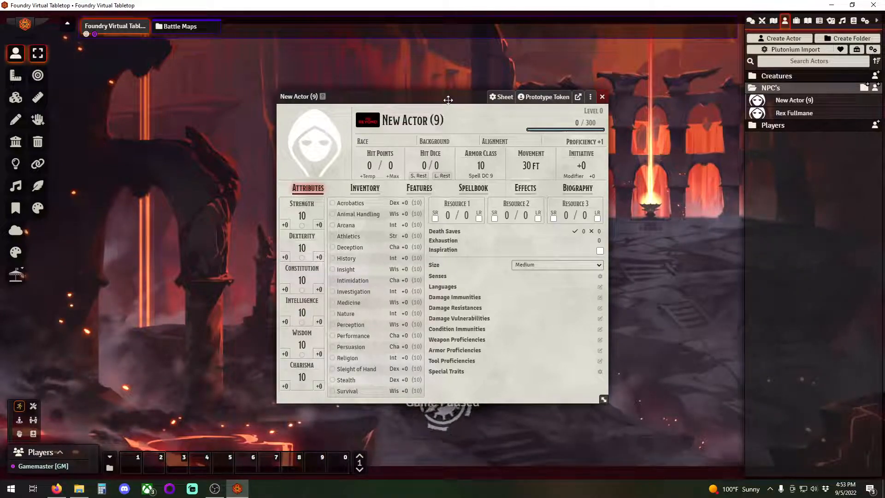
pyautogui.click(368, 121)
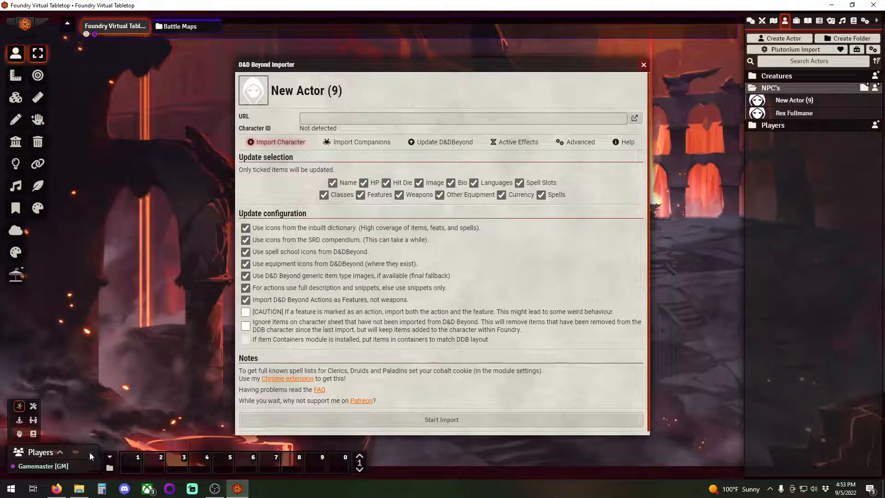
# Step: Switch to Firefox, go to My Characters on D&D Beyond, and open the level 5 Awakened Artificer/Battle Smith's character sheet
pyautogui.click(57, 489)
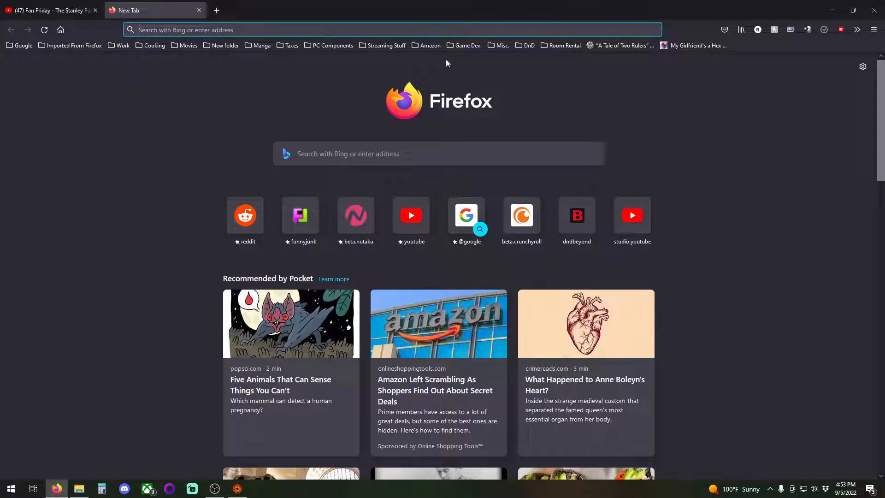
pyautogui.click(535, 47)
pyautogui.click(549, 112)
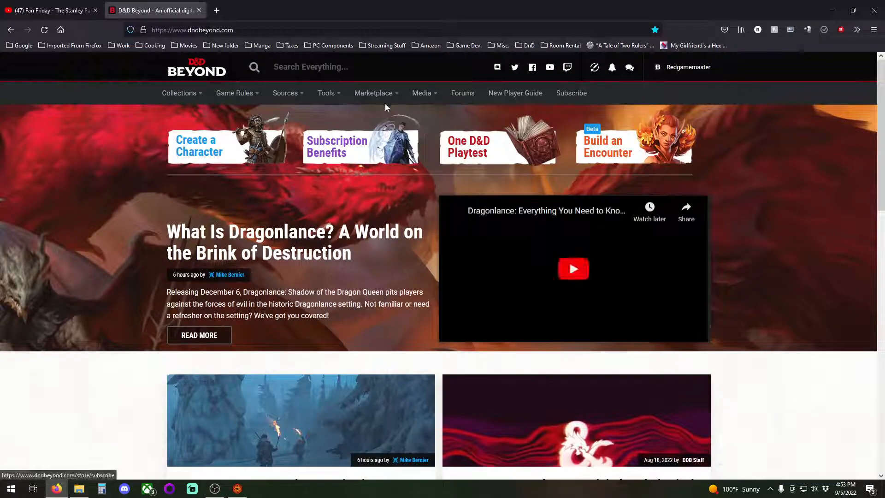
pyautogui.moveTo(198, 96)
pyautogui.click(223, 151)
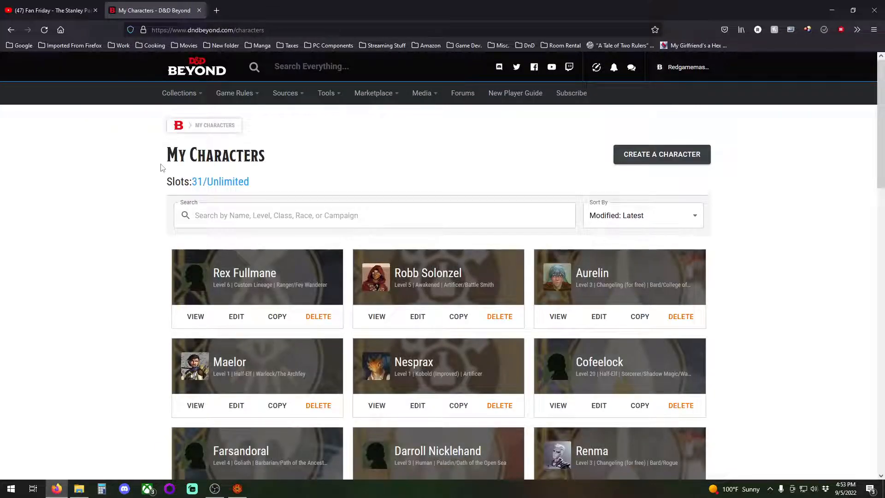
pyautogui.click(435, 275)
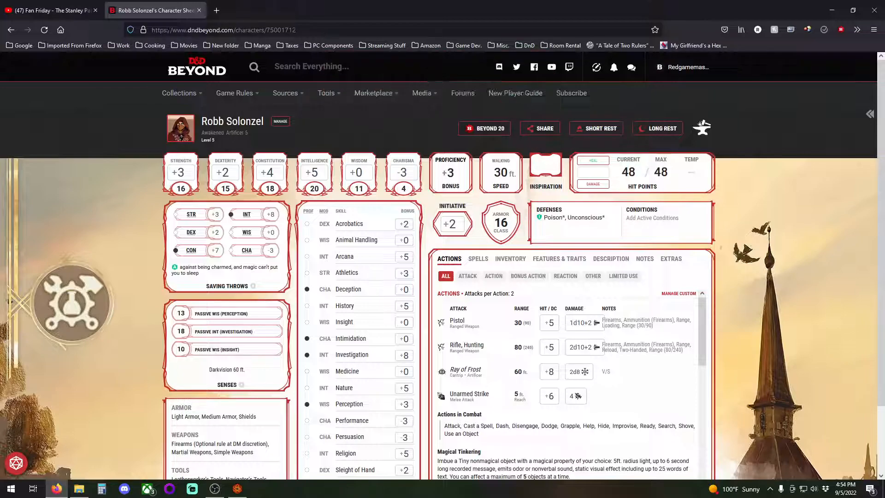
# Step: Copy the character sheet's web address and paste it as the importer URL for New Actor (9) in Foundry Virtual Tabletop
pyautogui.click(152, 30)
pyautogui.hotkey('ctrl', 'c')
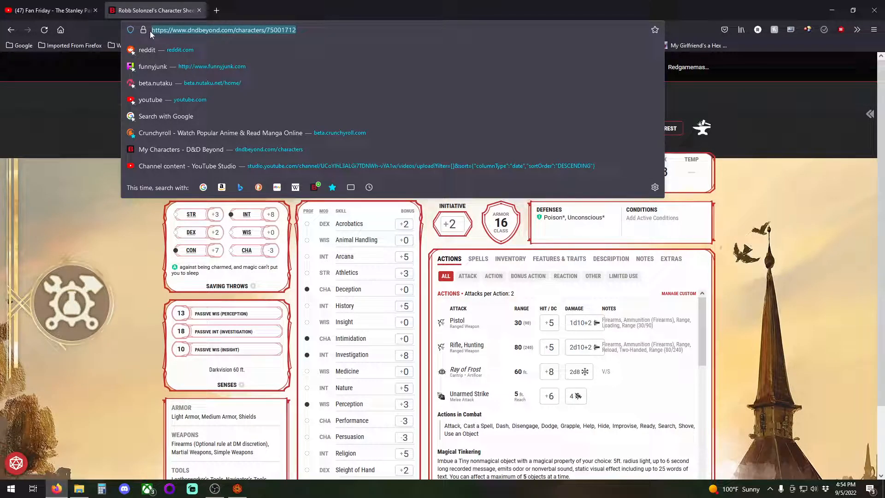
pyautogui.click(63, 137)
pyautogui.click(237, 489)
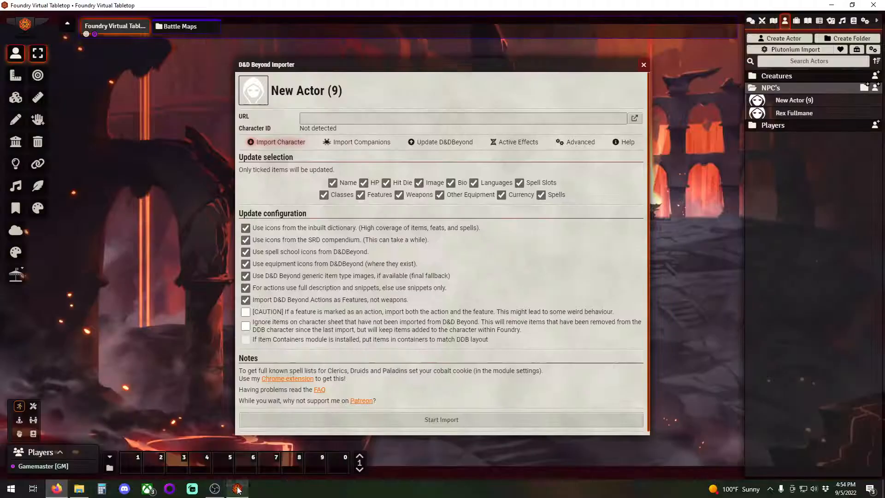
pyautogui.click(314, 119)
pyautogui.hotkey('ctrl', 'v')
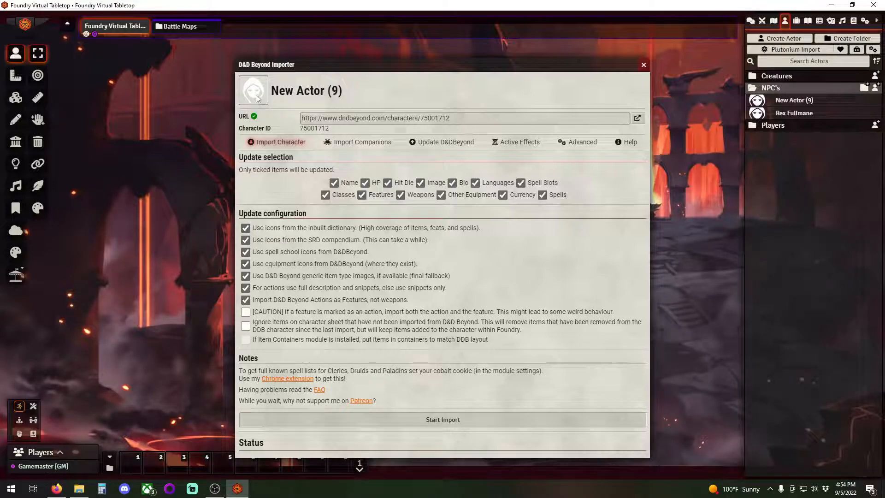
# Step: Look back at the D&D Beyond character sheet, and view the importer's Import Companions and Update D&DBeyond options
pyautogui.click(57, 489)
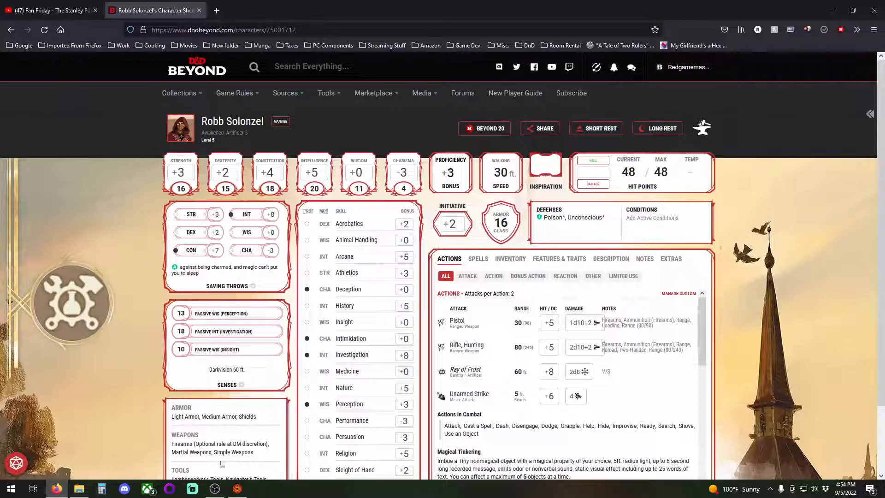
pyautogui.click(237, 489)
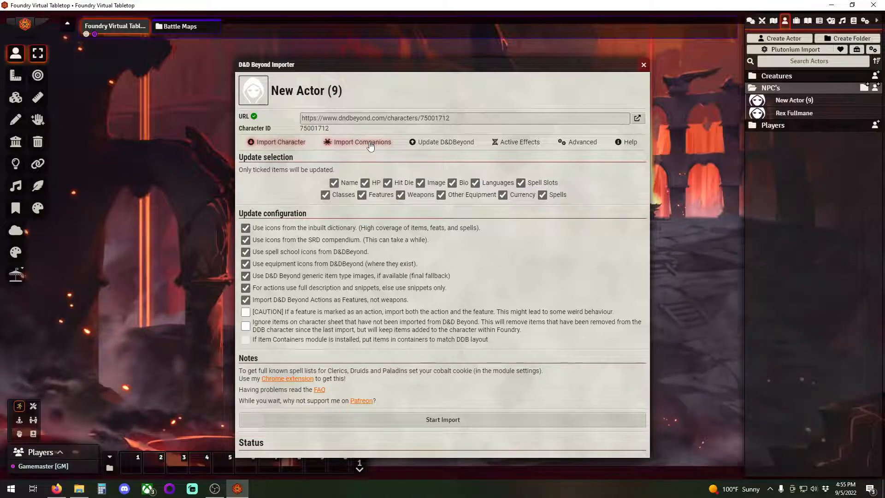
pyautogui.click(350, 144)
pyautogui.click(277, 142)
pyautogui.click(441, 142)
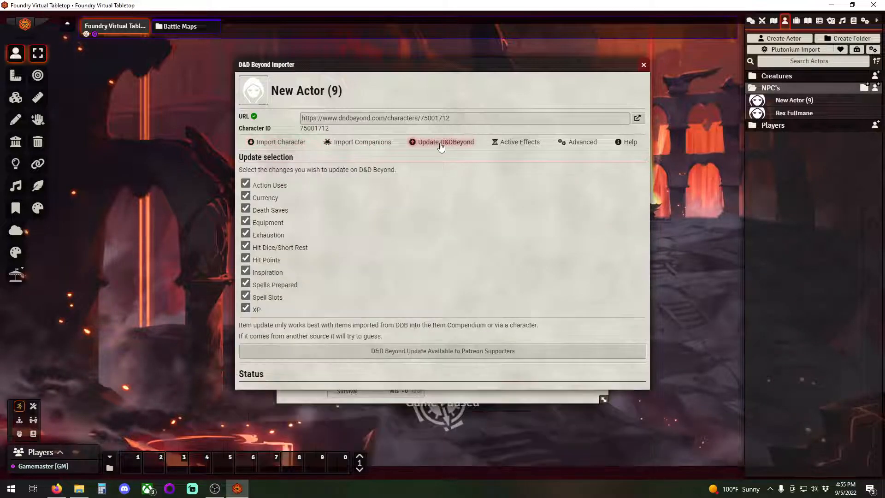
# Step: Import the D&D Beyond character into New Actor (9) using the Default resource selection
pyautogui.click(282, 143)
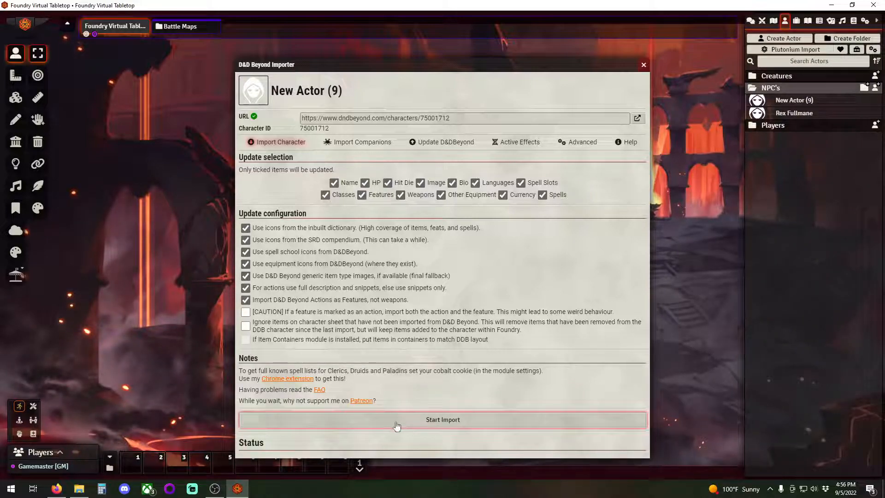
pyautogui.click(433, 420)
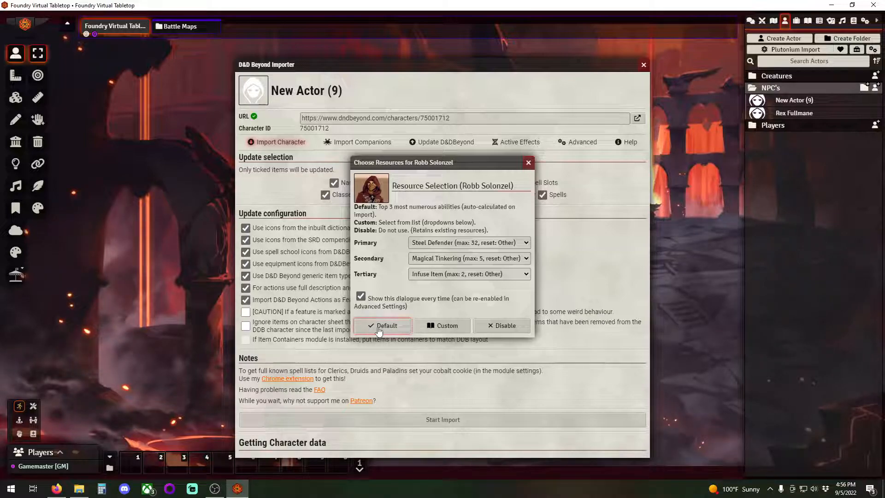
pyautogui.click(378, 328)
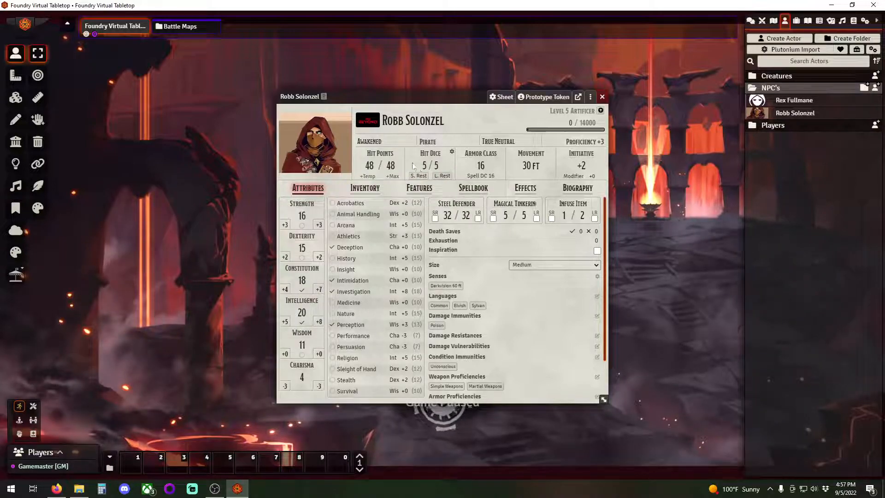
# Step: Compare the imported actor's attributes with the D&D Beyond sheet, and look through the actor's imported inventory
pyautogui.click(56, 489)
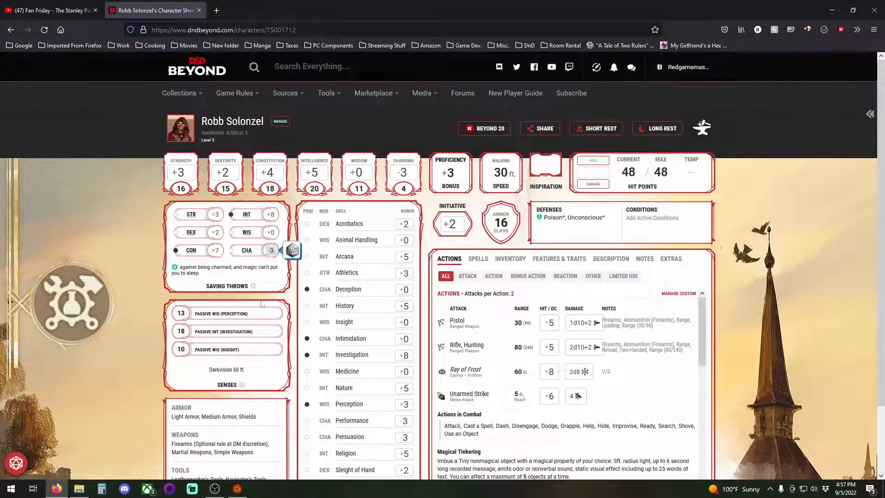
pyautogui.click(236, 489)
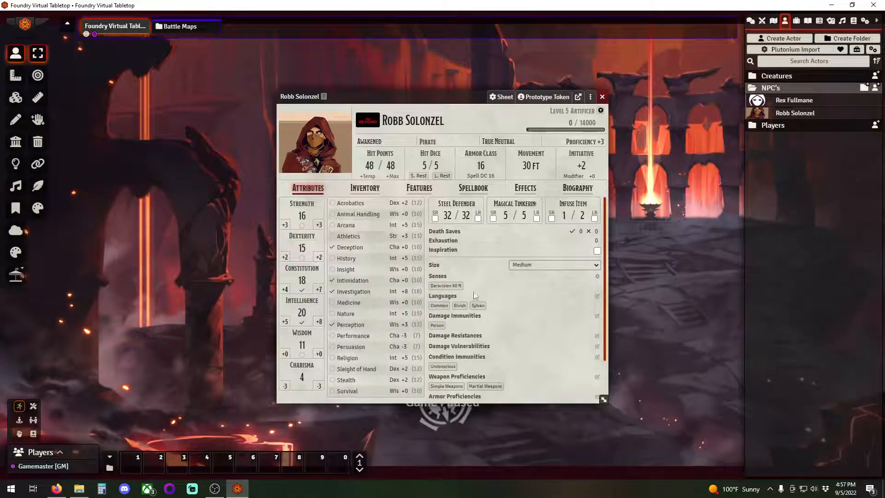
pyautogui.click(364, 188)
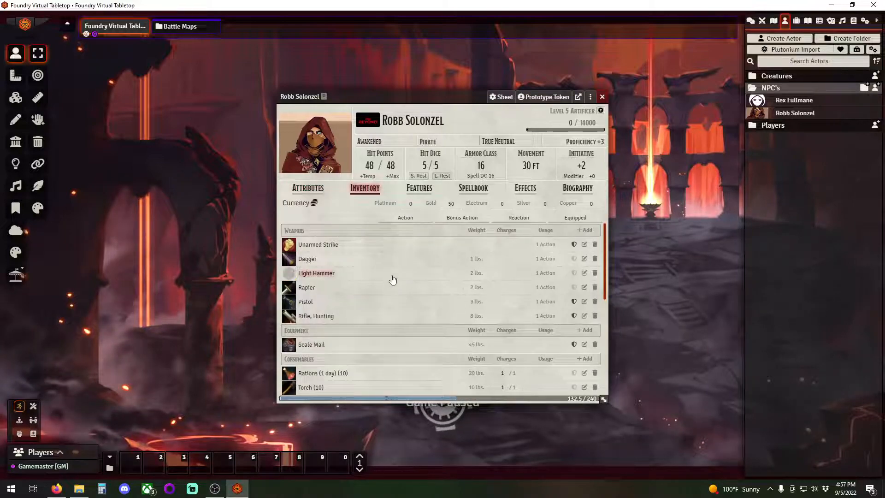
pyautogui.scroll(-10, 393, 279)
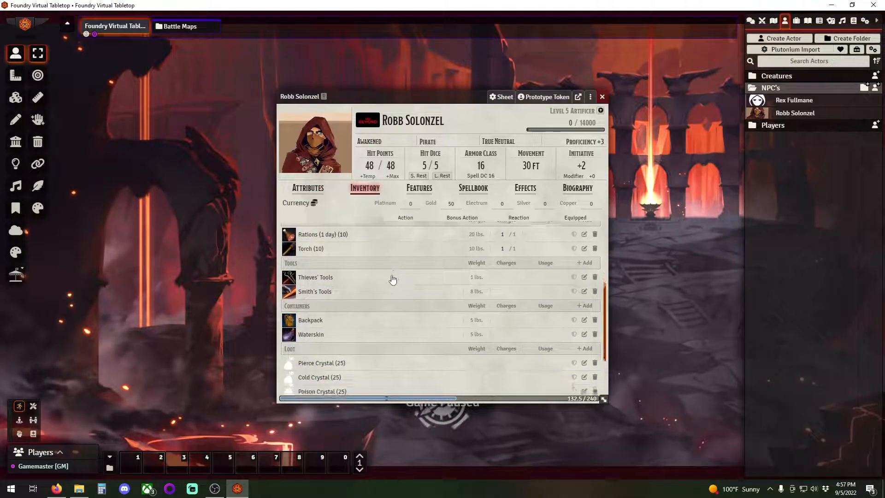
pyautogui.scroll(-1, 392, 279)
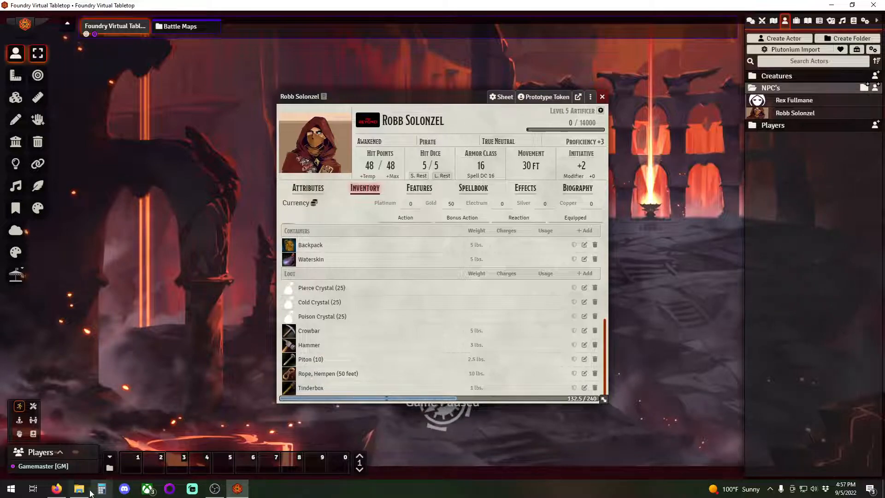
# Step: Examine the character's D&D Beyond inventory, including the details of Crowbar, Poison Crystal and Rope, Hempen, and return to Foundry
pyautogui.click(56, 488)
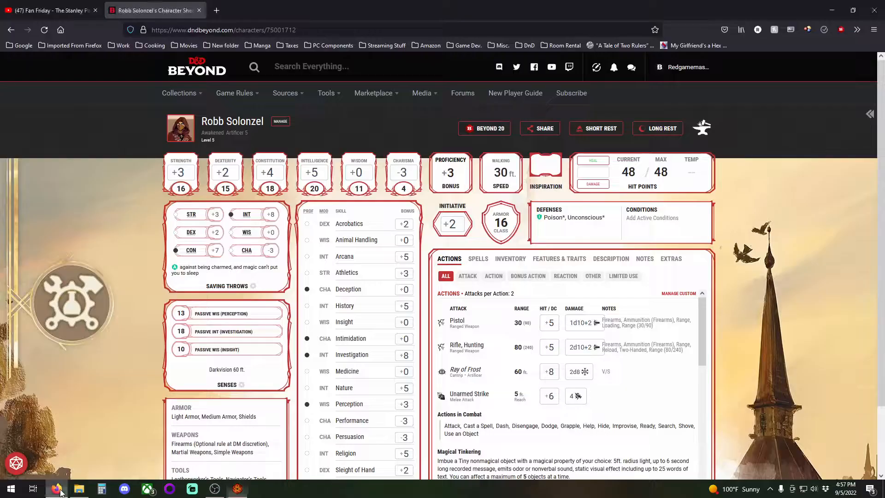
pyautogui.click(510, 259)
pyautogui.scroll(-2, 777, 254)
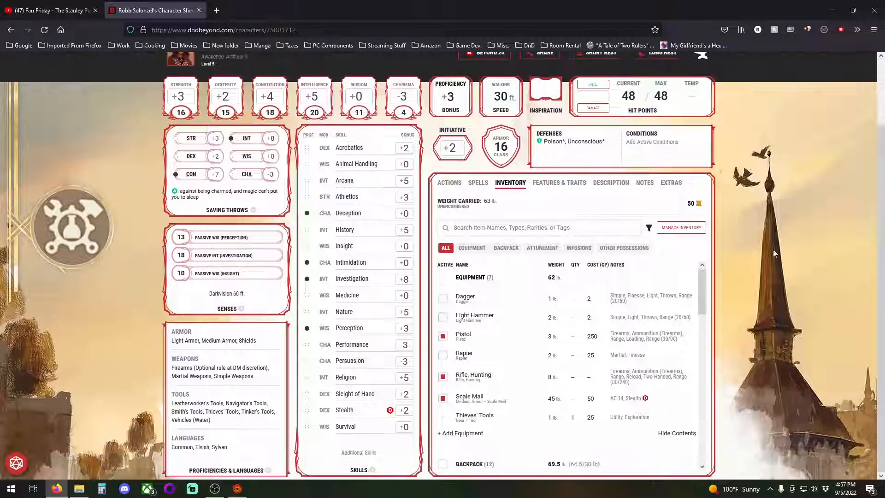
pyautogui.scroll(-6, 537, 336)
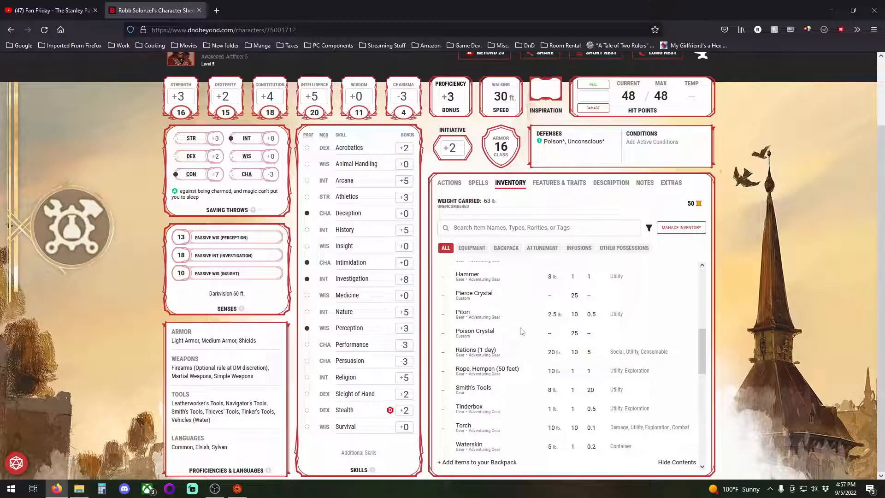
pyautogui.scroll(2, 521, 331)
pyautogui.click(477, 300)
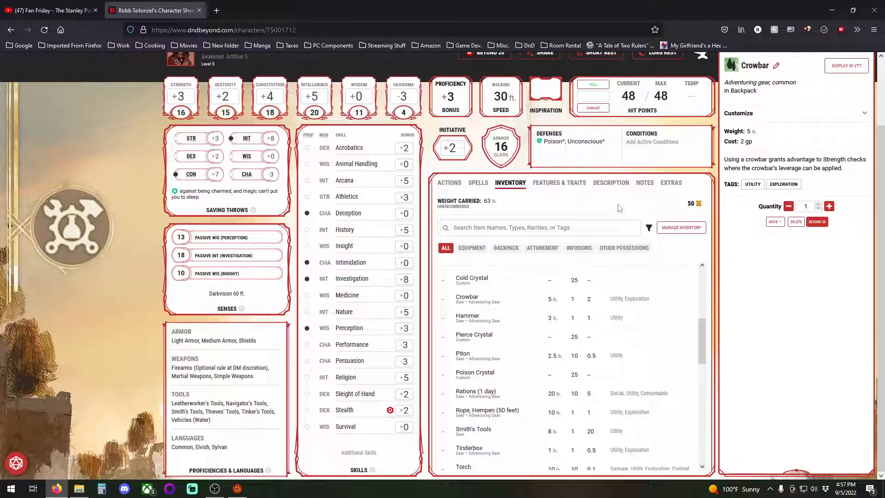
pyautogui.click(478, 335)
pyautogui.click(479, 374)
pyautogui.click(483, 410)
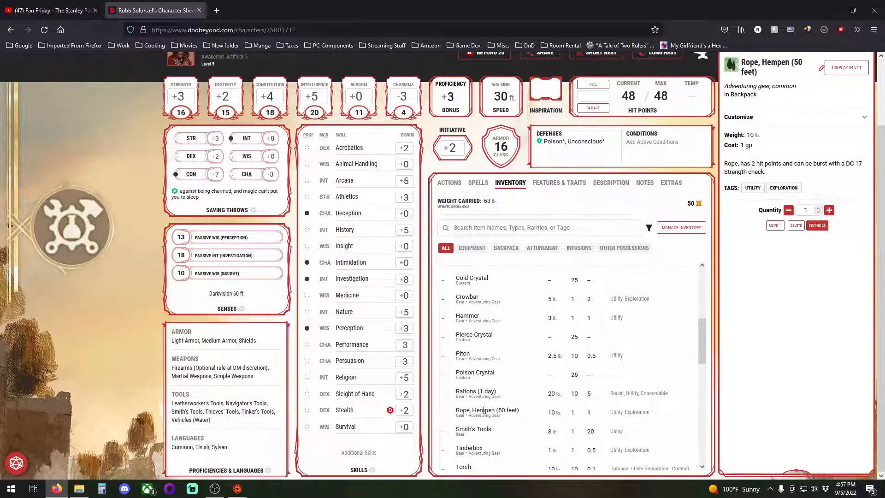
pyautogui.click(484, 429)
pyautogui.click(831, 11)
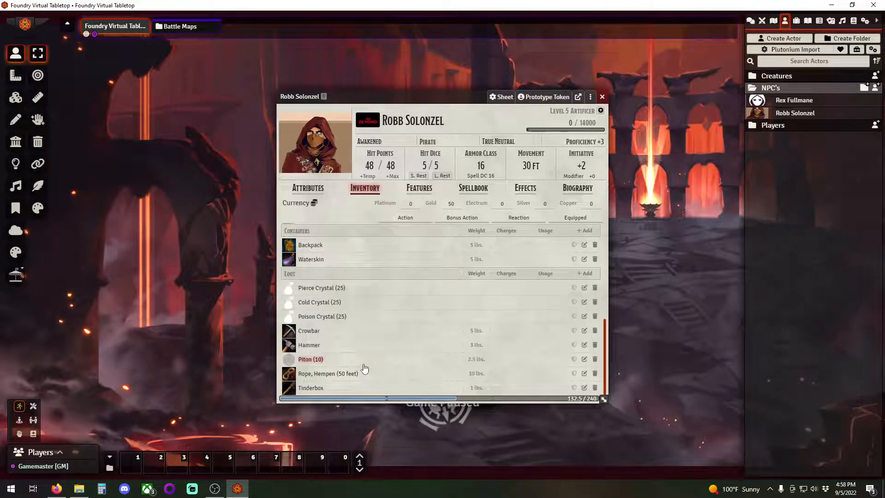
# Step: Review the imported actor's features, read the Awakened passive ability's description, and check the remaining passive abilities
pyautogui.scroll(5, 403, 327)
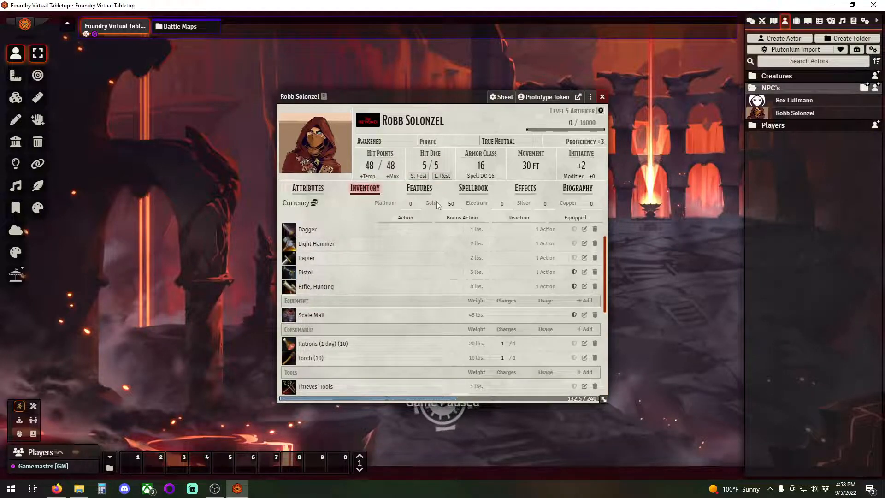
pyautogui.click(422, 188)
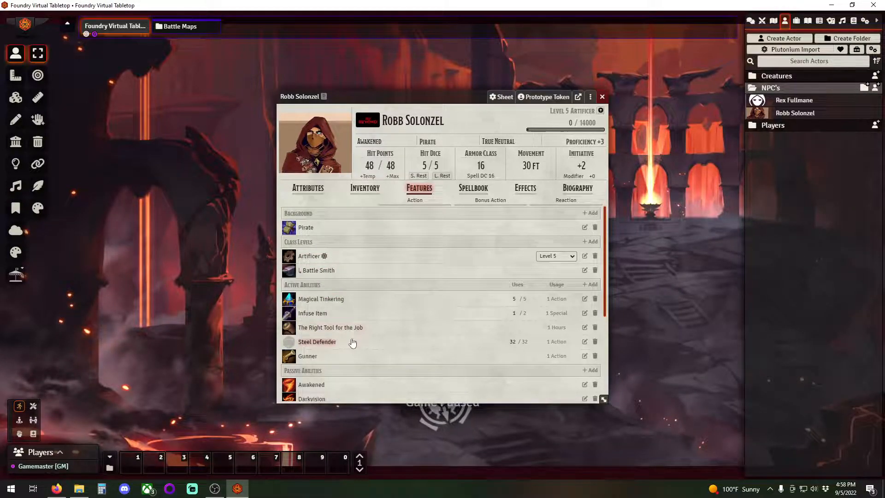
pyautogui.scroll(-3, 352, 343)
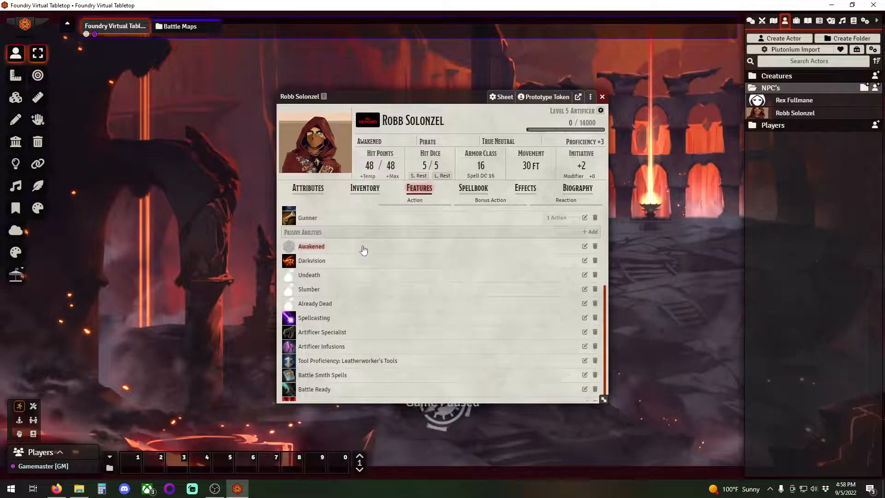
pyautogui.click(333, 250)
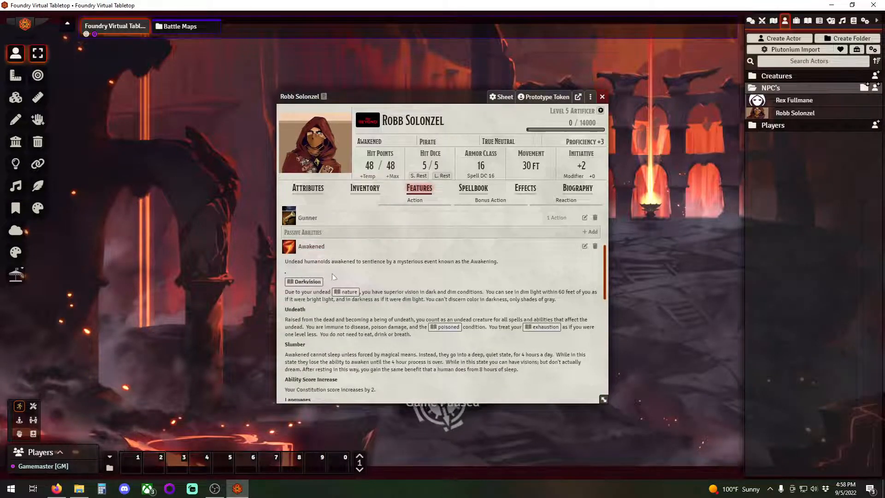
pyautogui.scroll(-2, 355, 296)
pyautogui.scroll(-5, 355, 297)
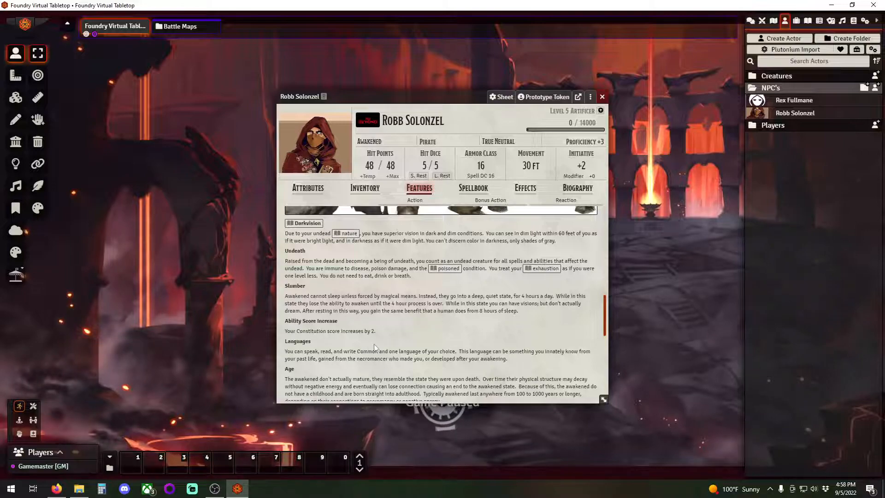
pyautogui.scroll(5, 374, 347)
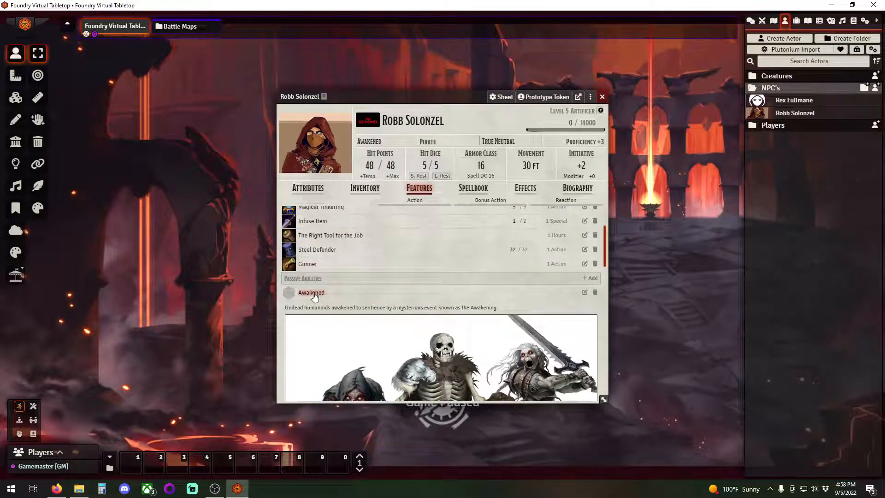
pyautogui.click(322, 292)
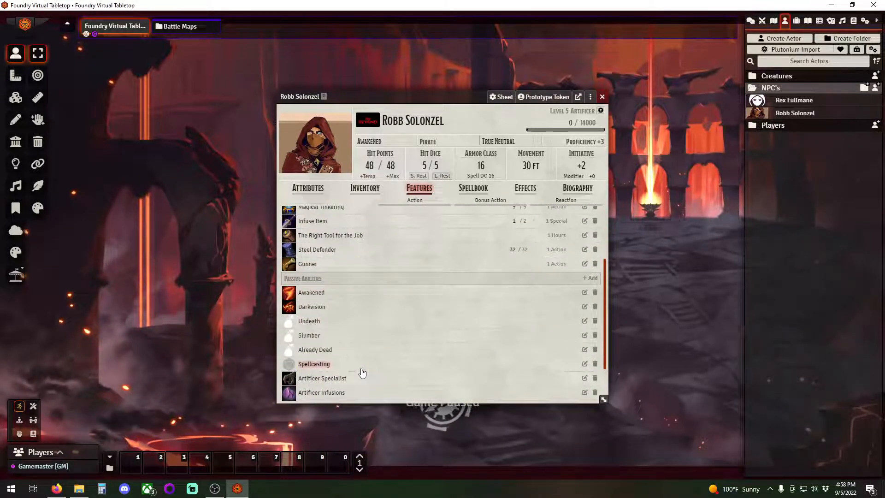
pyautogui.scroll(-1, 360, 355)
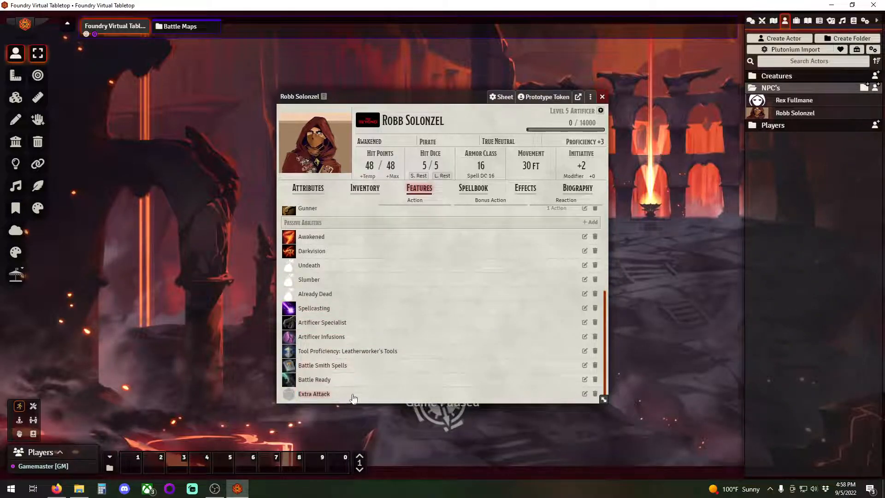
# Step: Review the imported actor's spellbook, effects and biography, and close the character sheet
pyautogui.scroll(3, 350, 355)
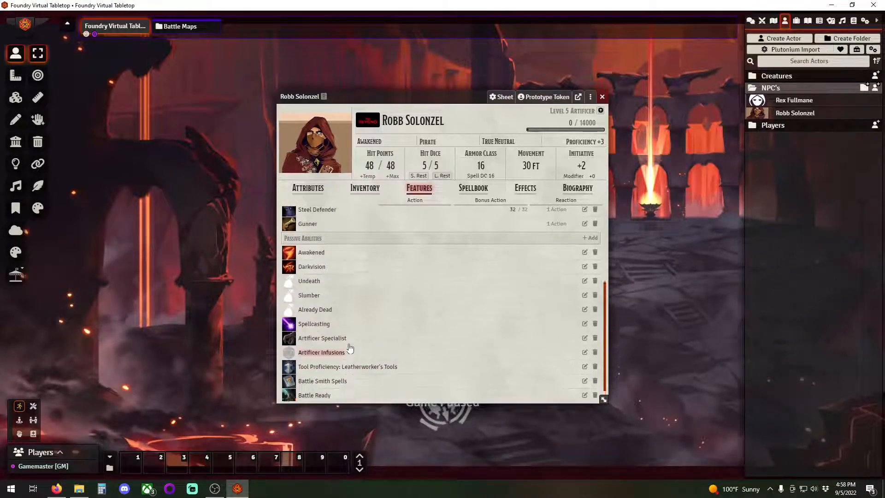
pyautogui.click(467, 194)
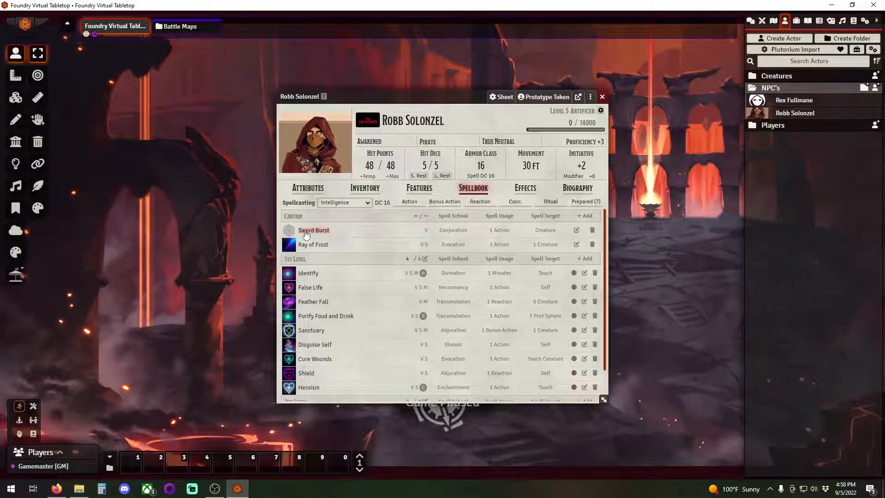
pyautogui.scroll(-2, 318, 311)
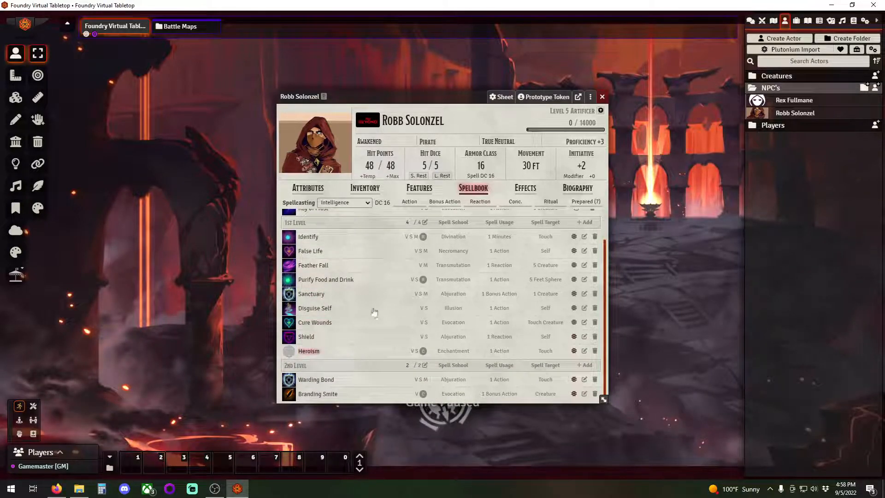
pyautogui.click(522, 189)
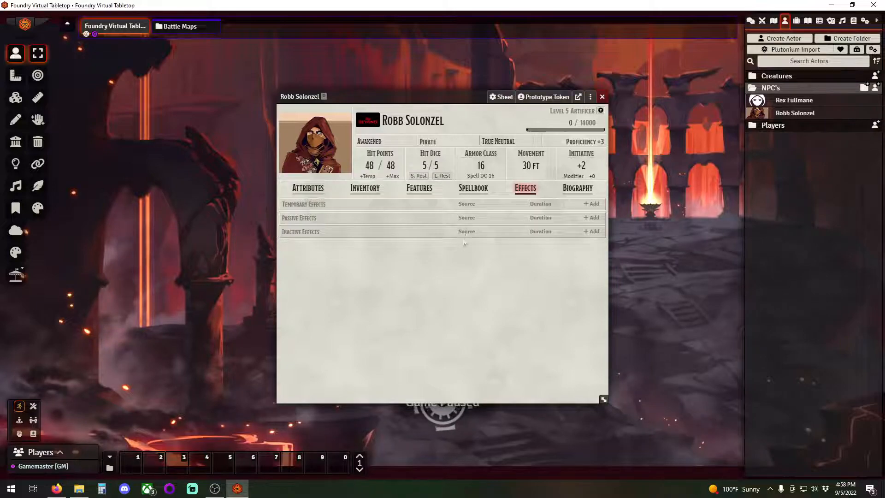
pyautogui.click(578, 187)
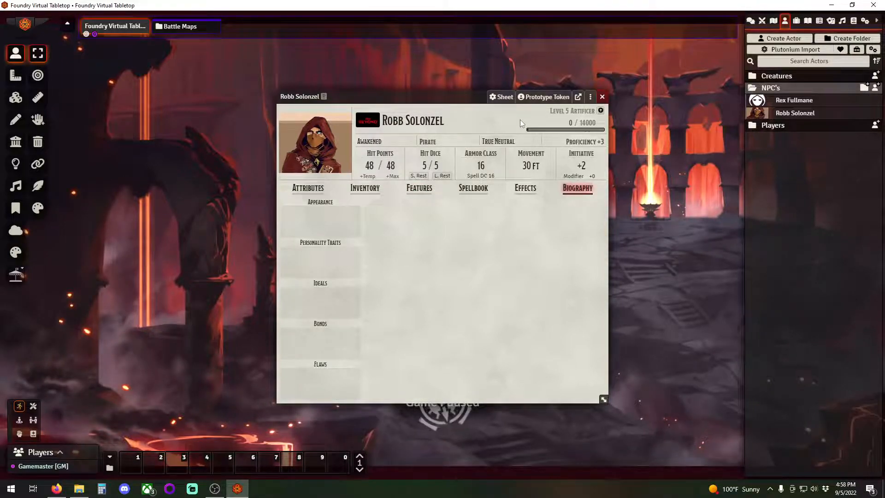
pyautogui.click(539, 120)
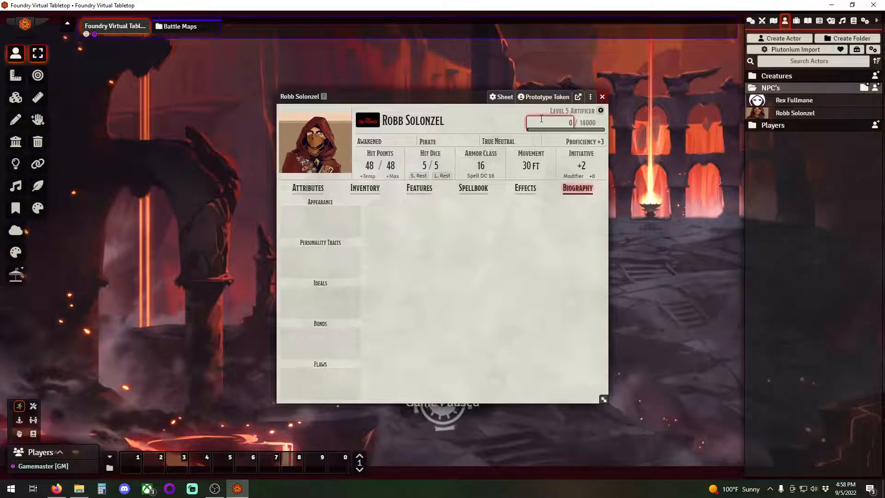
pyautogui.click(602, 97)
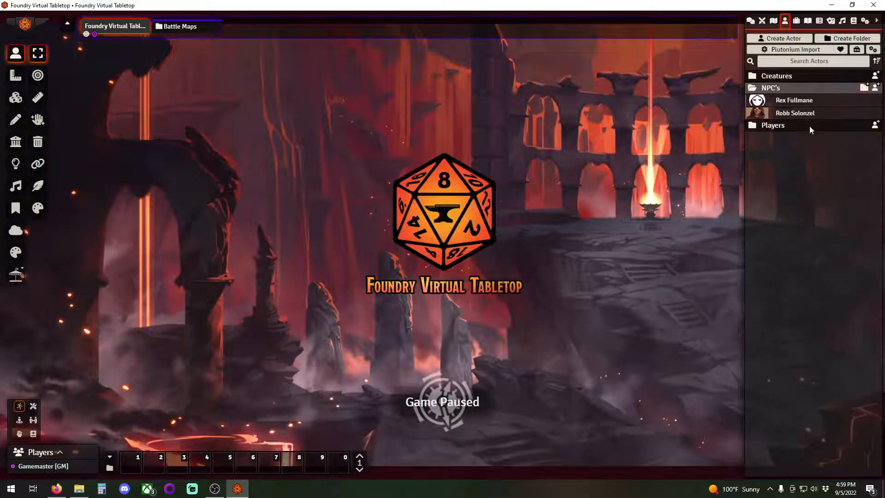
# Step: Create a Player Character actor named Test in the NPC's folder and show its features
pyautogui.click(875, 87)
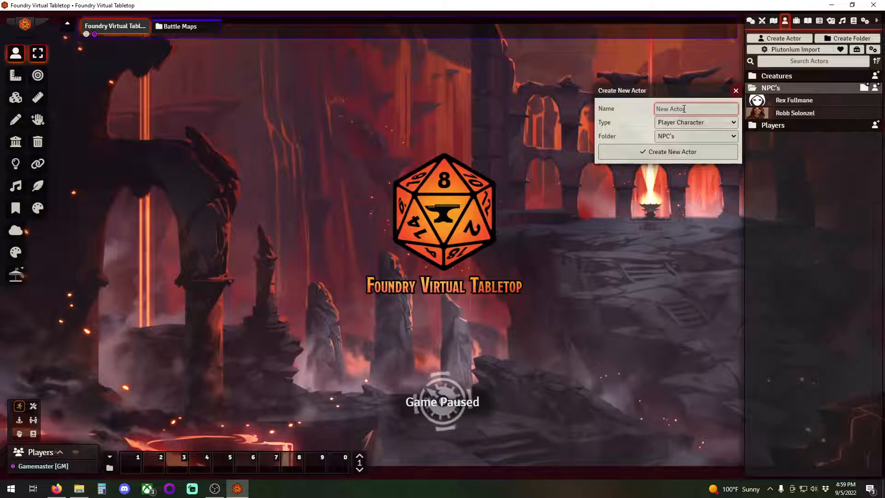
pyautogui.write('Test')
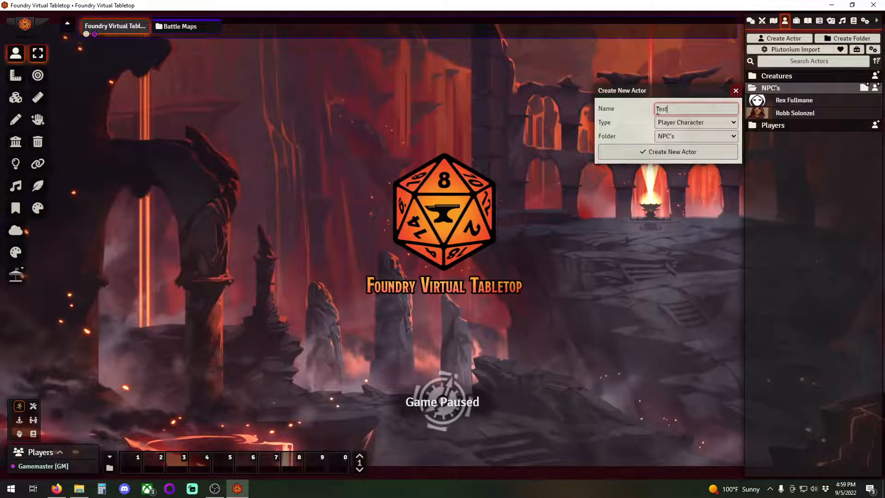
pyautogui.click(680, 151)
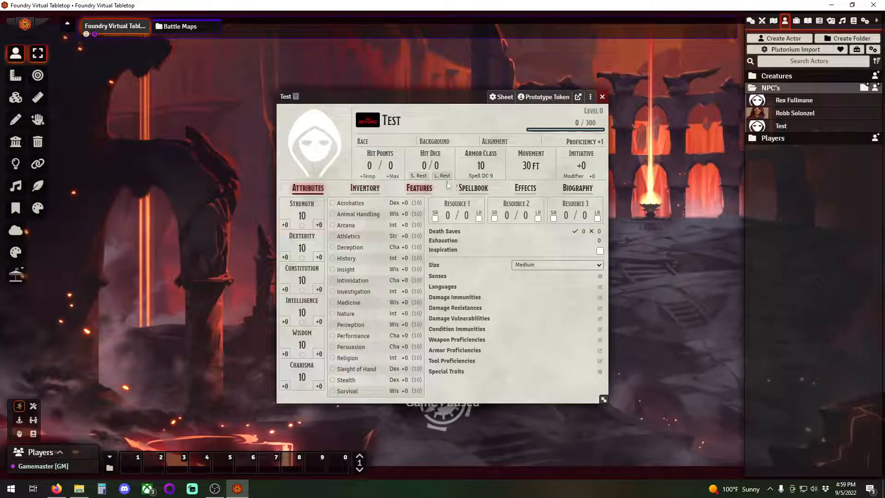
pyautogui.click(427, 193)
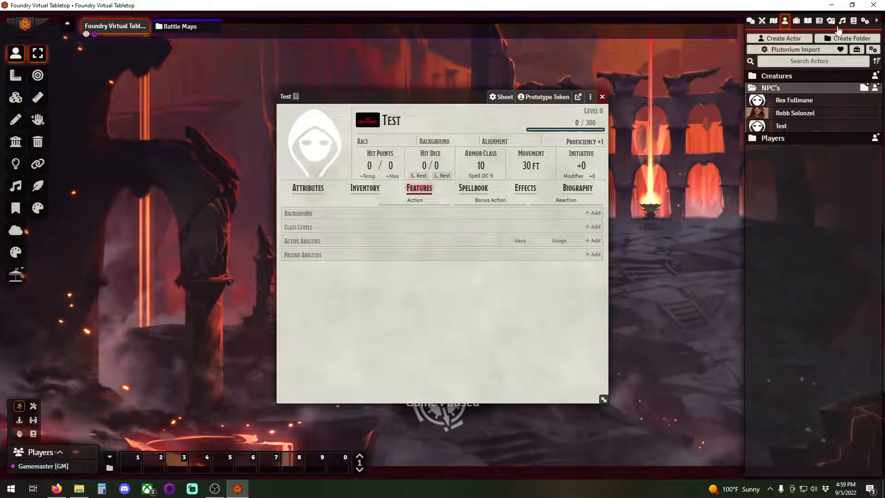
# Step: Import the Artificer class into the world's items with Plutonium, expand the Classes folder and close the Import Wizard
pyautogui.click(812, 23)
pyautogui.click(796, 21)
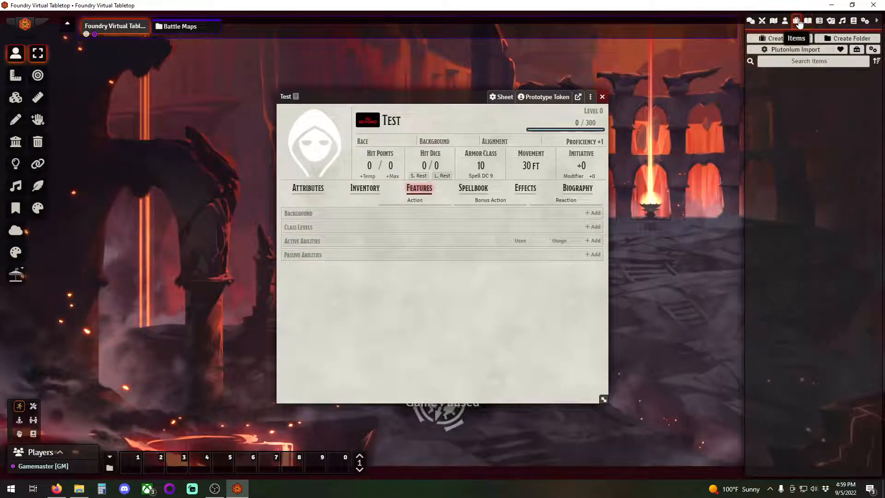
pyautogui.click(789, 50)
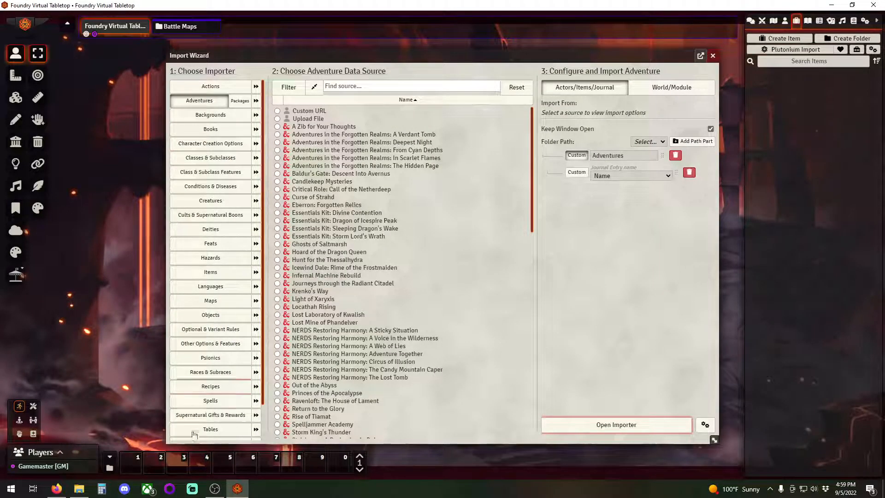
pyautogui.click(713, 55)
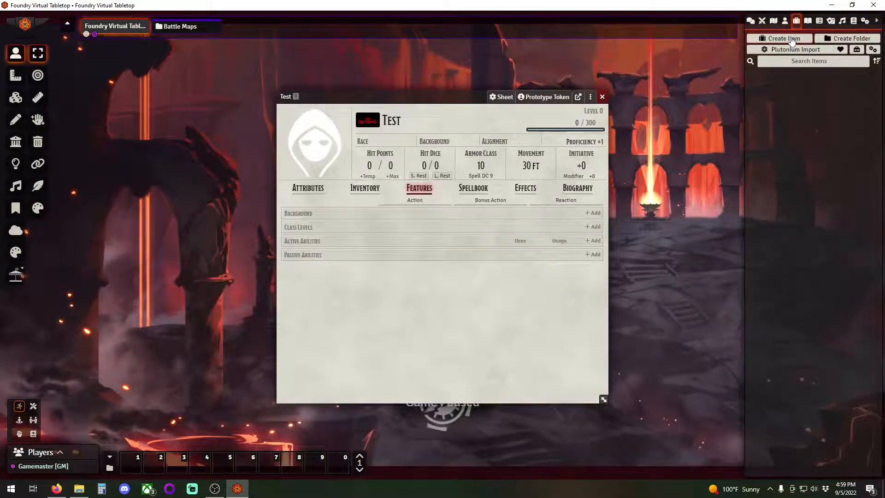
pyautogui.click(793, 50)
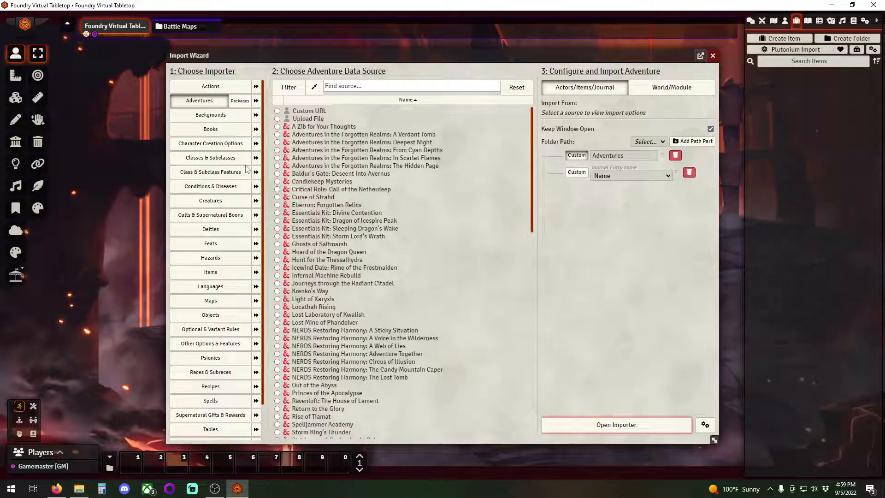
pyautogui.click(256, 155)
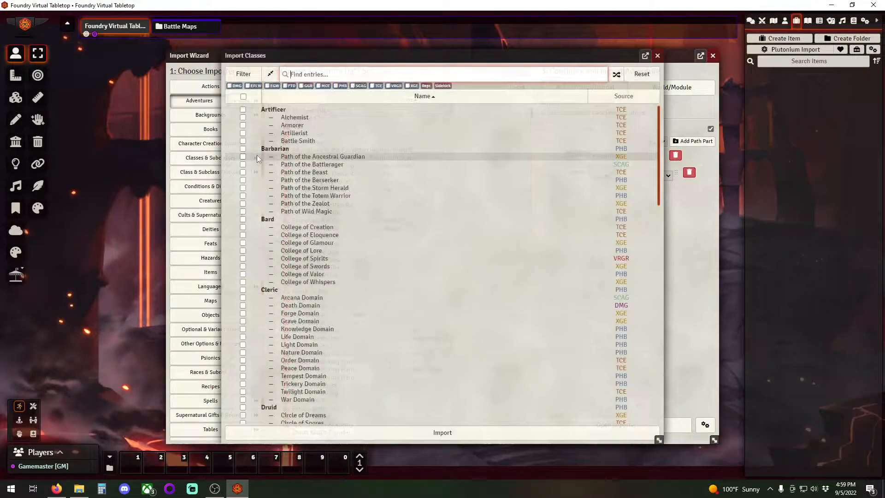
pyautogui.click(243, 110)
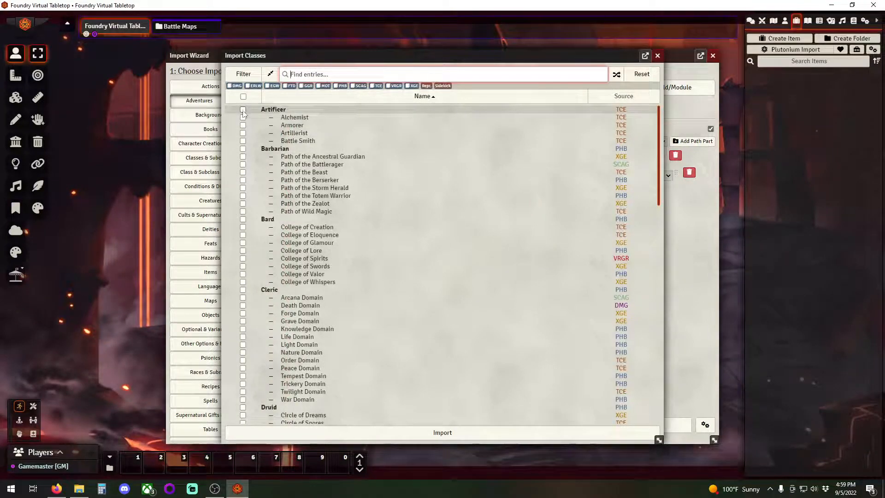
pyautogui.click(470, 434)
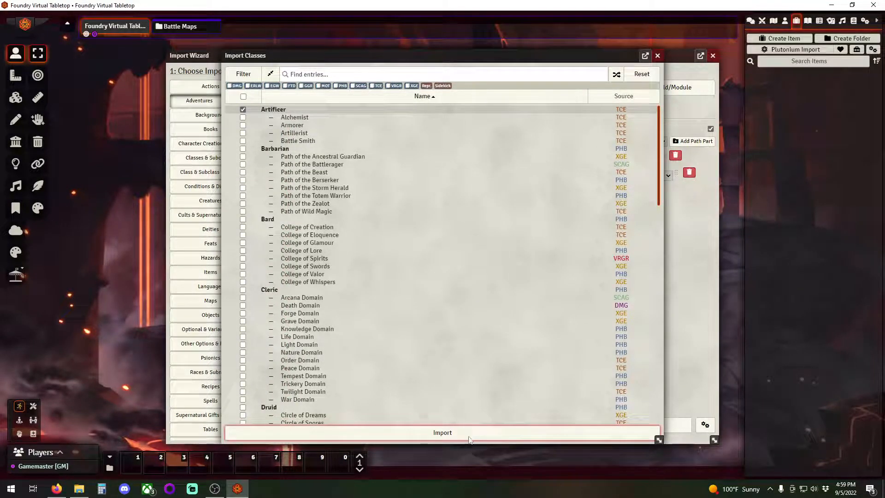
pyautogui.click(444, 309)
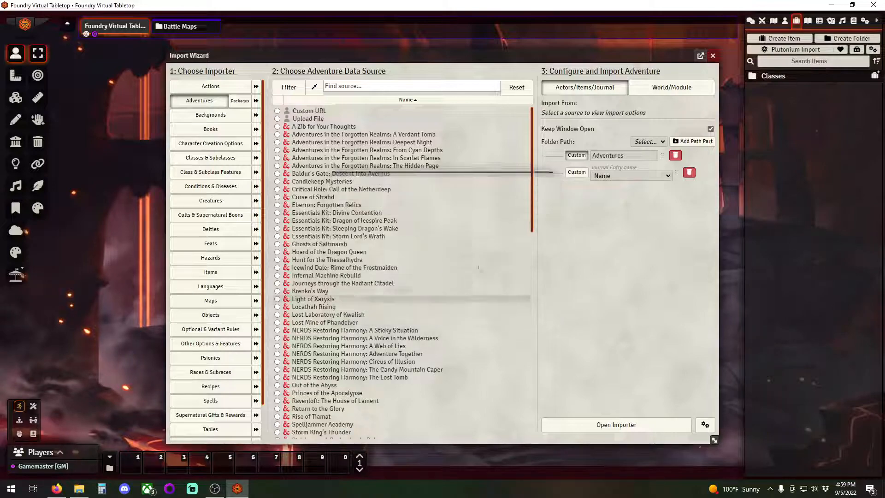
pyautogui.click(754, 77)
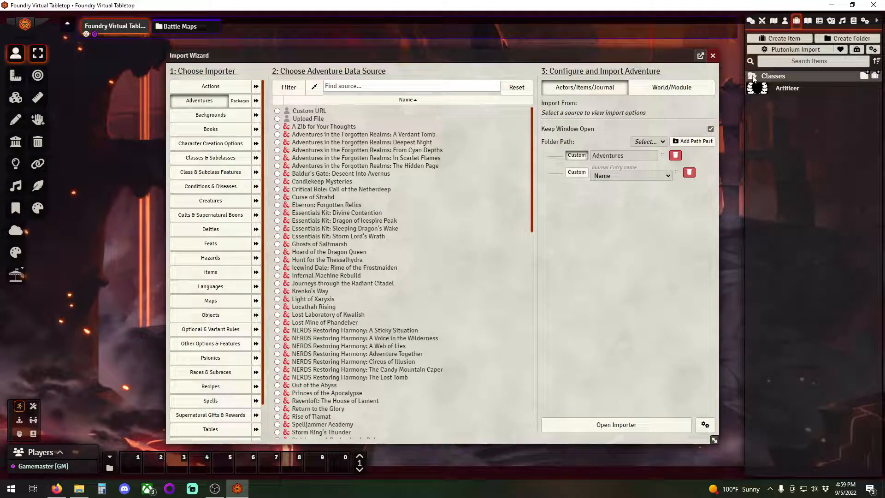
pyautogui.click(712, 56)
# Step: Add the Artificer class to Test up to level 3 with average hit points and the Investigation and Perception skill proficiencies
pyautogui.moveTo(758, 88); pyautogui.dragTo(317, 261)
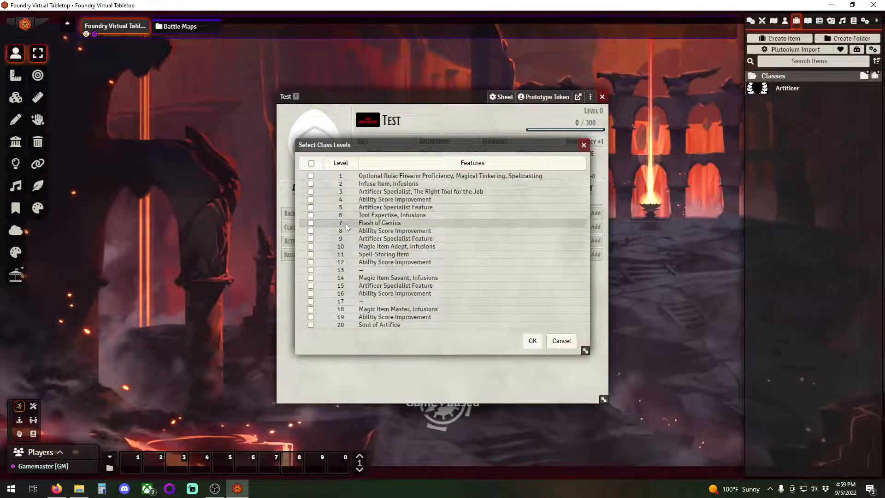
pyautogui.click(311, 192)
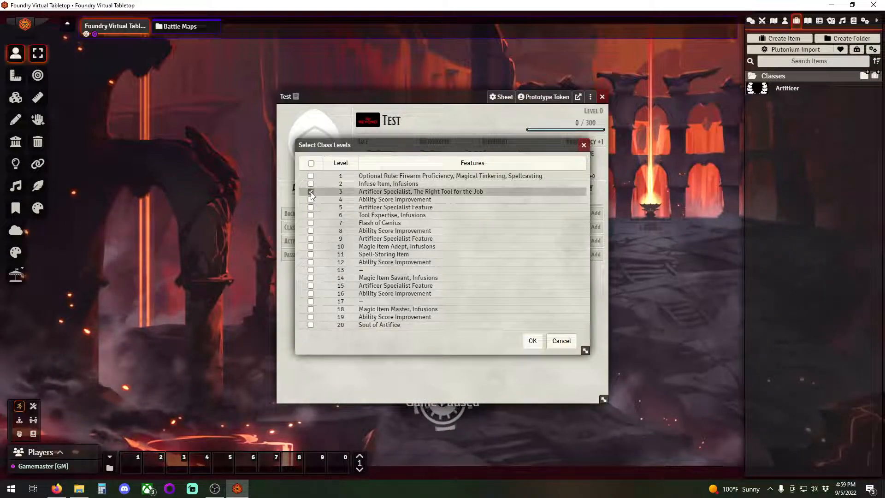
pyautogui.click(532, 341)
pyautogui.click(455, 263)
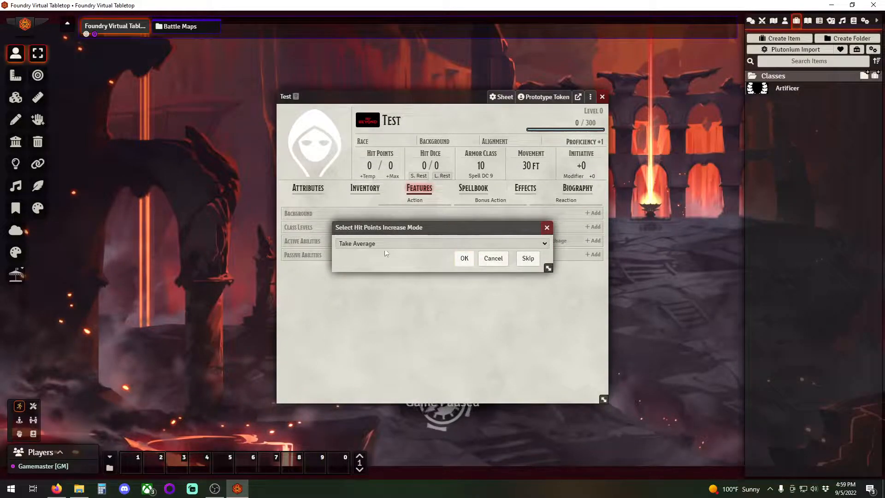
pyautogui.click(464, 258)
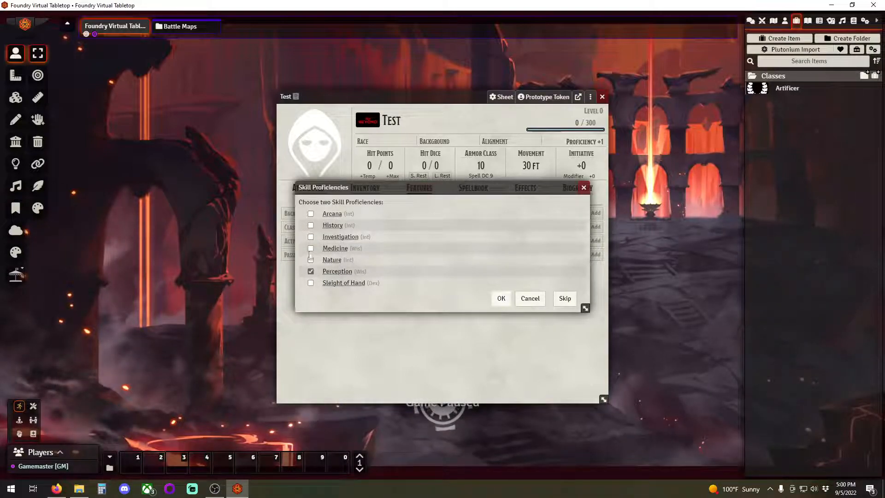
pyautogui.click(311, 237)
pyautogui.click(504, 298)
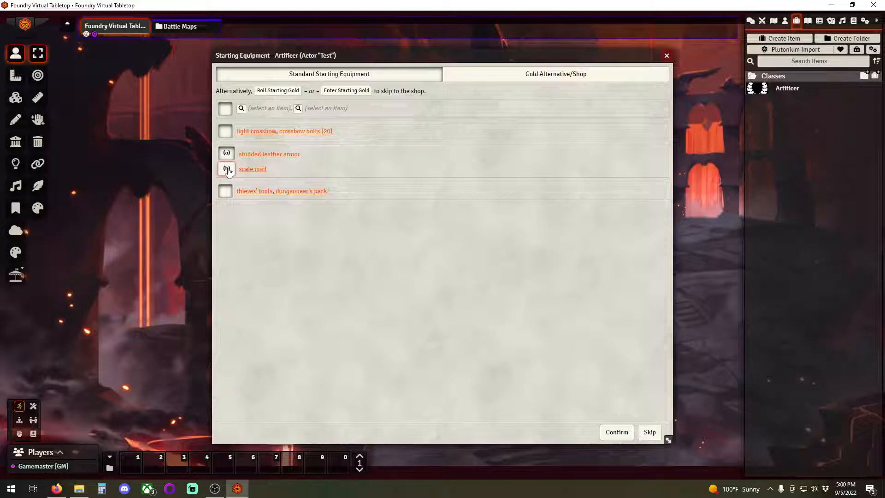
# Step: Check the scale mail details and simple weapon choices in the Artificer's starting equipment, and skip the equipment selection
pyautogui.moveTo(239, 171)
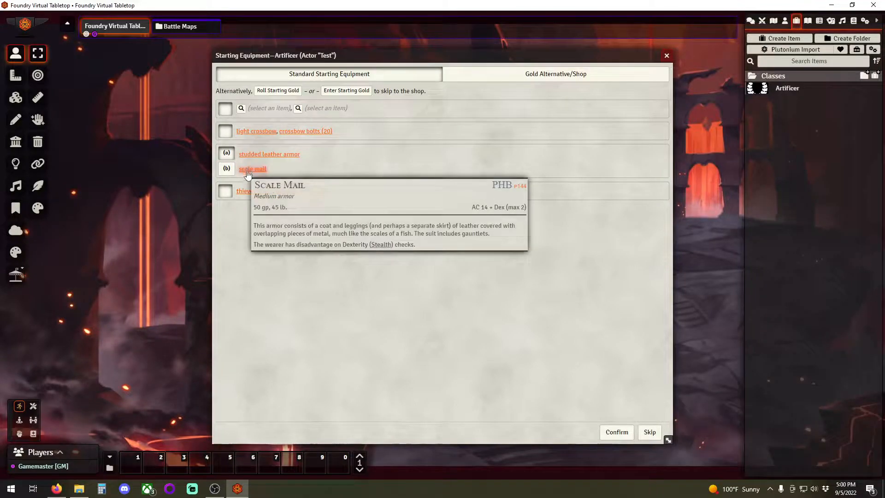
pyautogui.click(241, 109)
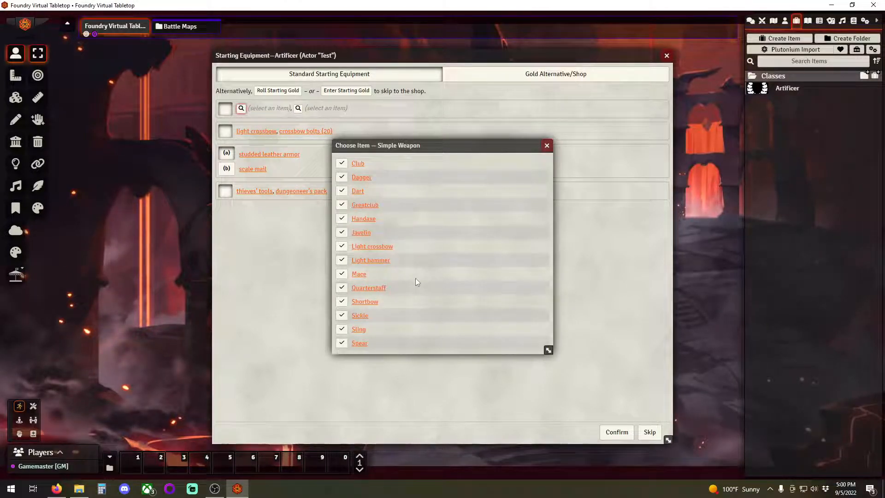
pyautogui.click(547, 147)
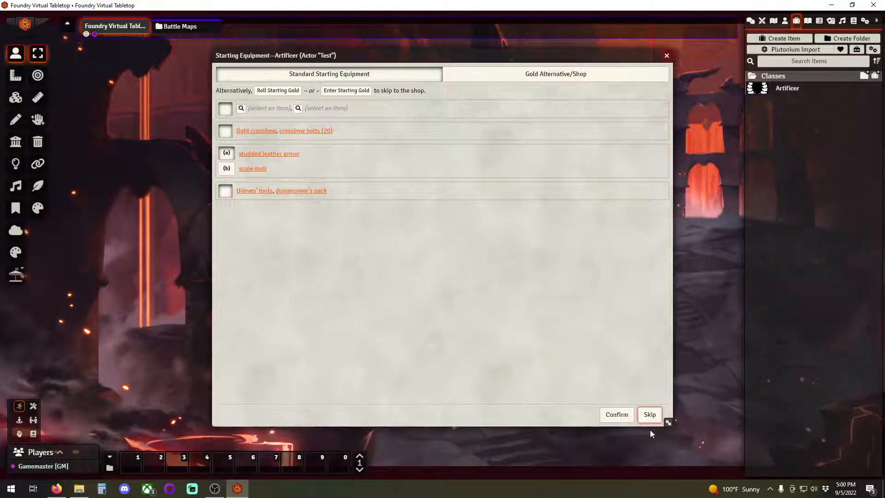
pyautogui.click(650, 432)
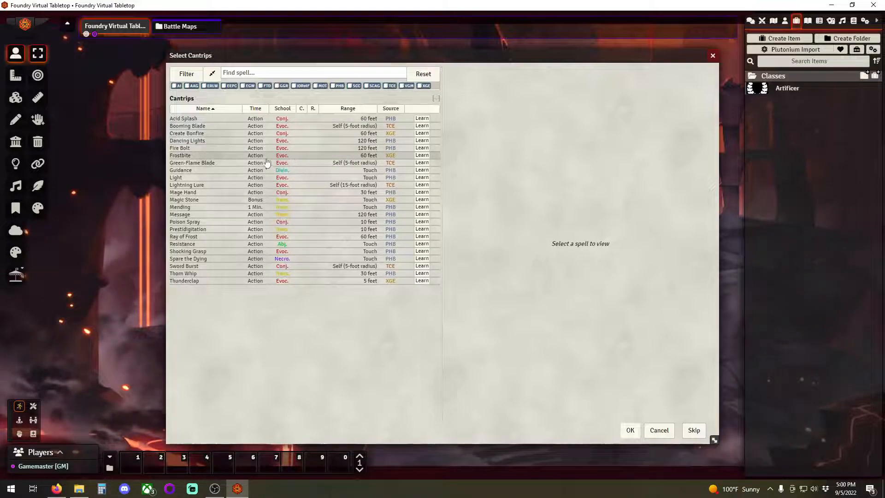
# Step: View the Green-Flame Blade cantrip's details, confirm the cantrip selection without learning any, and accept populating the spellbook for class levels 1-3
pyautogui.click(219, 164)
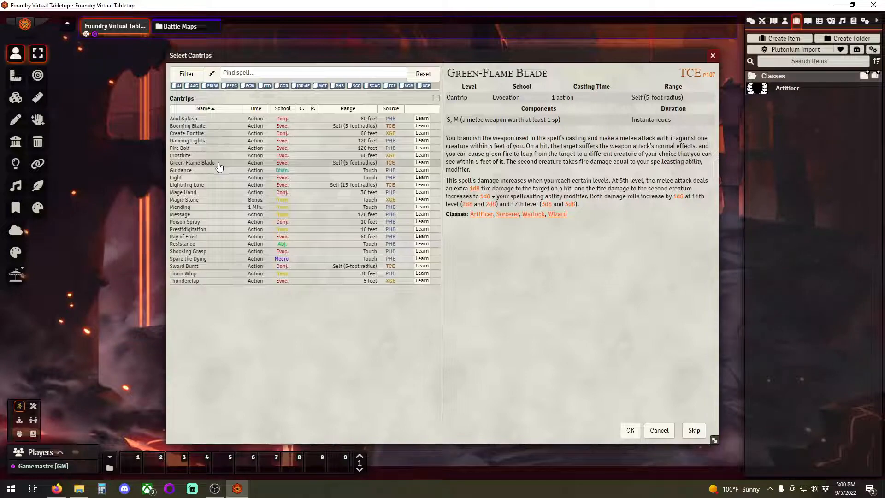
pyautogui.click(630, 430)
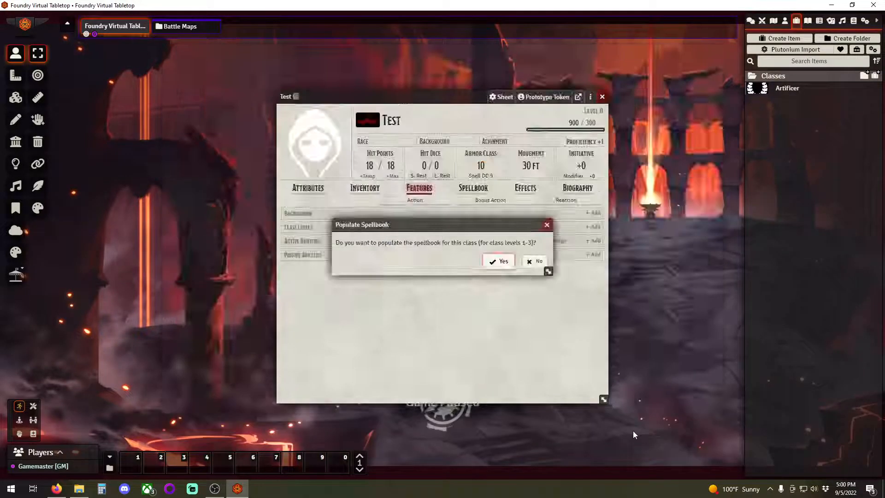
pyautogui.click(508, 268)
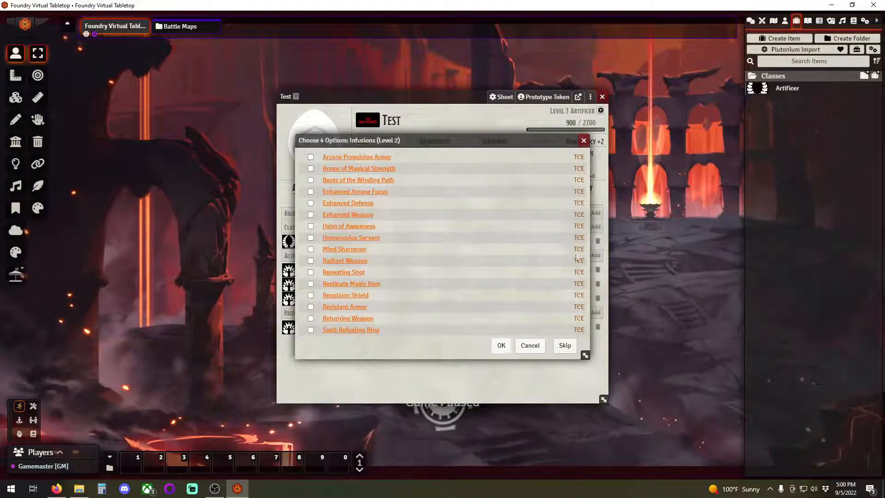
# Step: Cancel the level 2 infusions choice, close Test's character sheet and return to the actors list
pyautogui.click(530, 345)
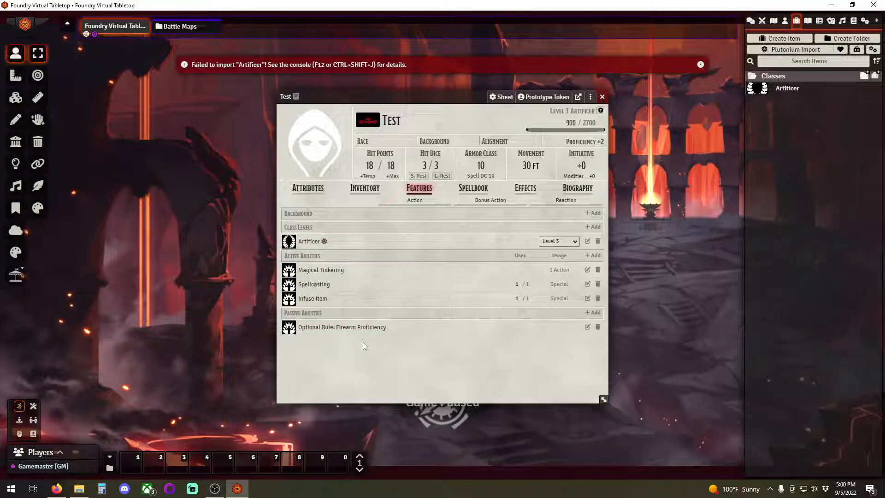
pyautogui.click(603, 98)
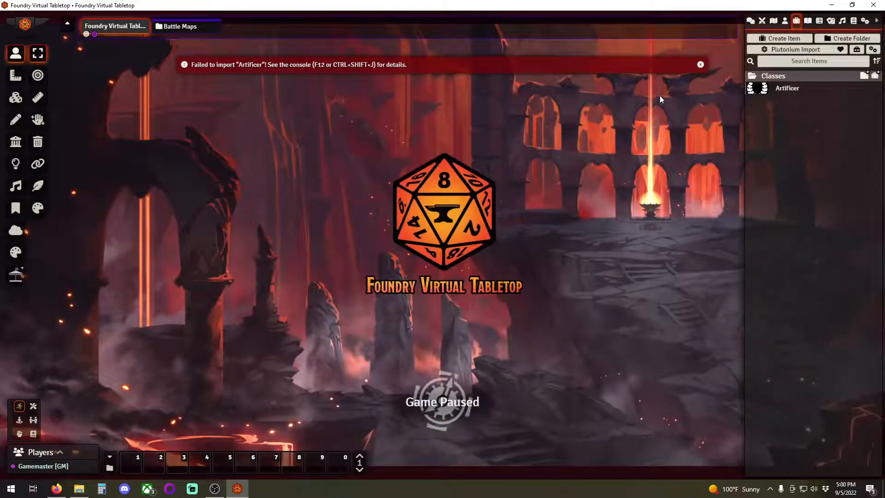
pyautogui.click(783, 22)
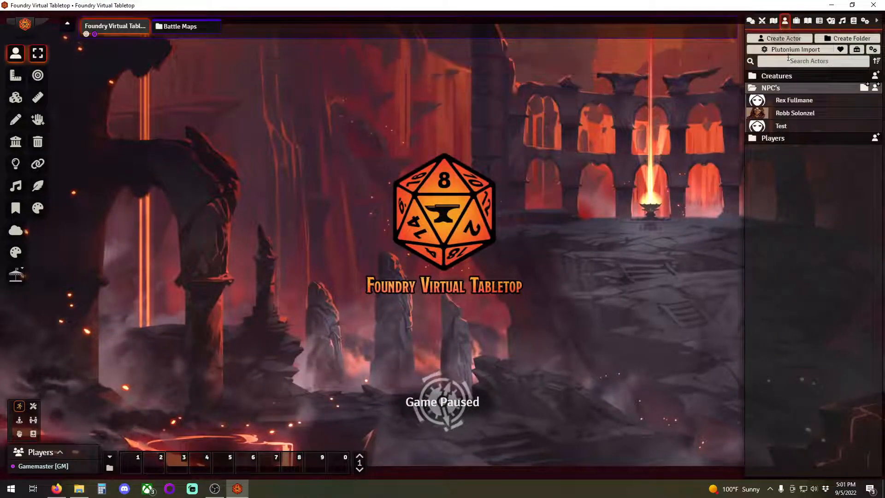
# Step: Delete the Test actor from the NPC's folder
pyautogui.rightClick(784, 128)
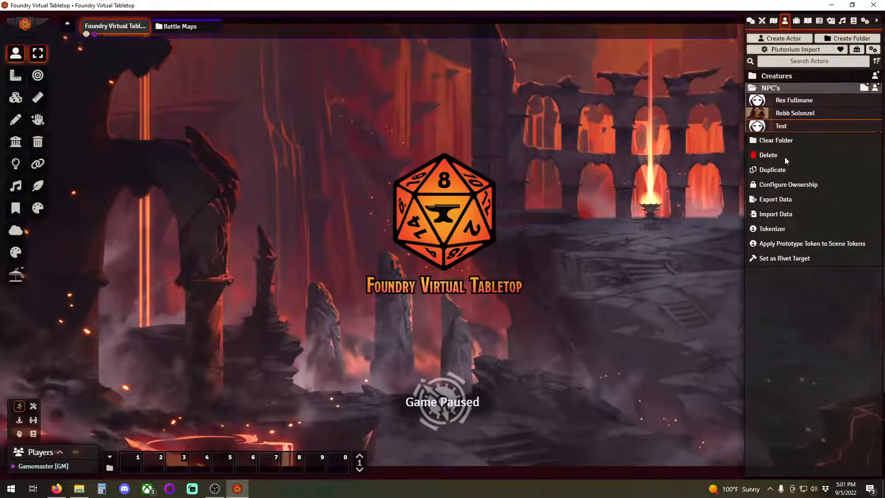
pyautogui.click(783, 157)
pyautogui.click(616, 170)
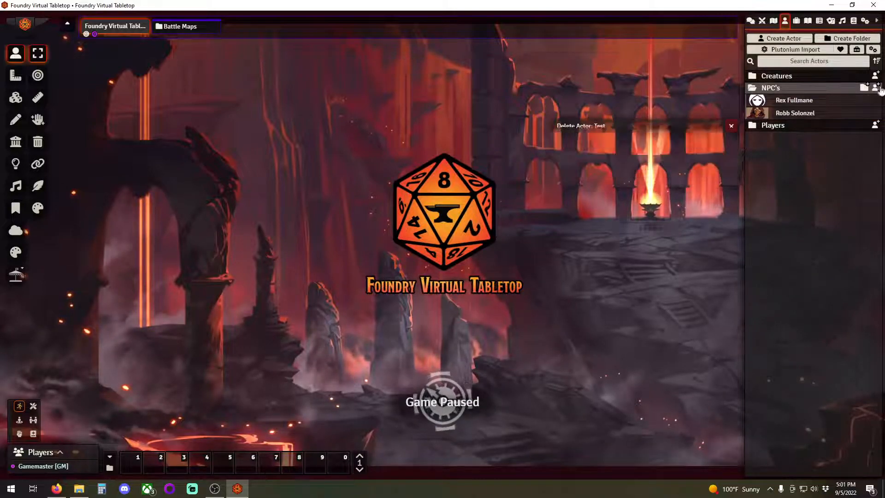
# Step: Create a new Player Character actor named Test in the NPC's folder
pyautogui.click(874, 87)
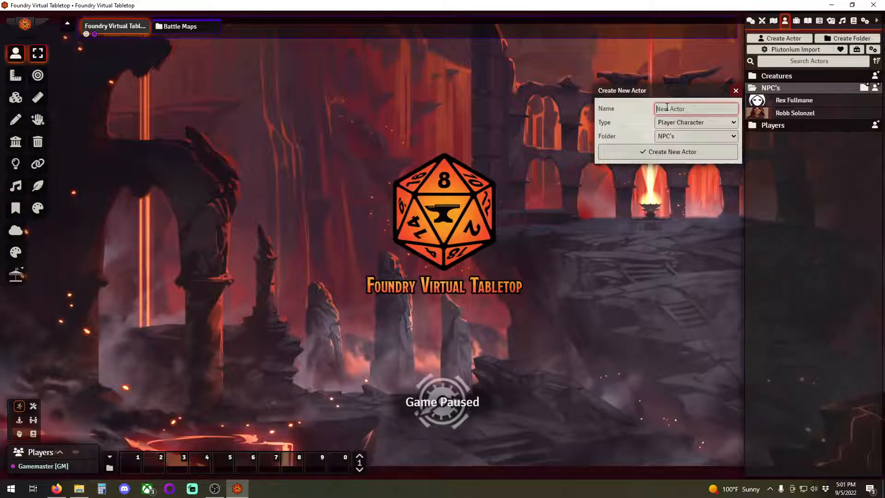
pyautogui.write('Tst')
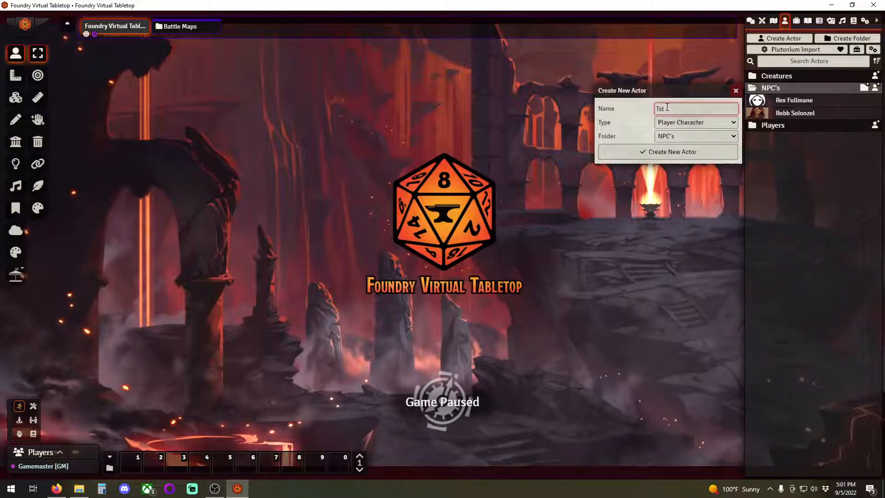
pyautogui.press('BackSpace')
pyautogui.press('BackSpace')
pyautogui.write('e')
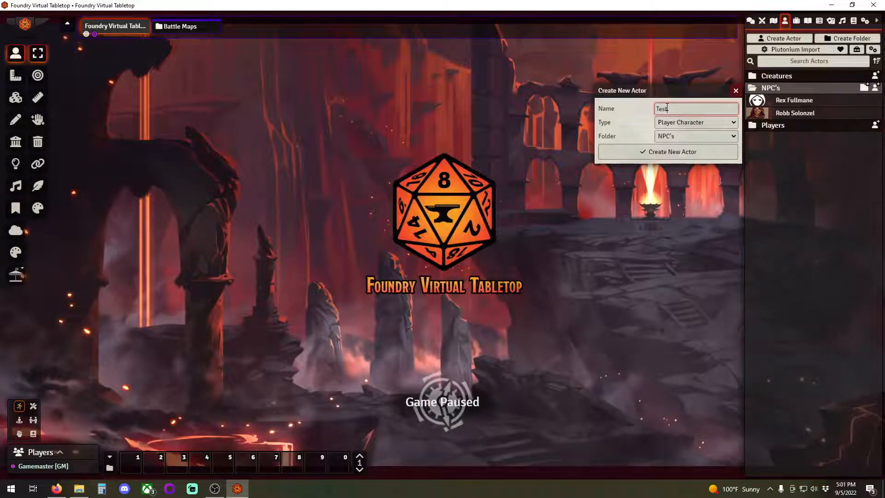
pyautogui.click(643, 151)
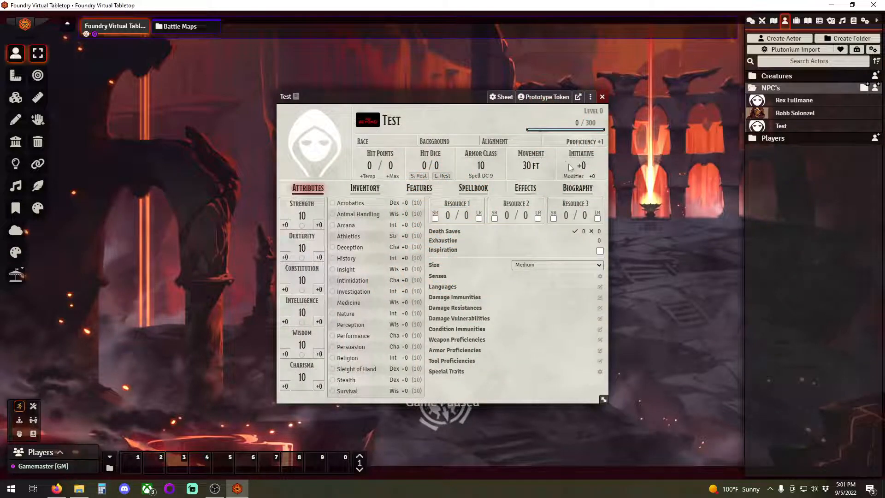
# Step: Open the Plutonium import wizard for the new Test actor from its character sheet
pyautogui.click(557, 122)
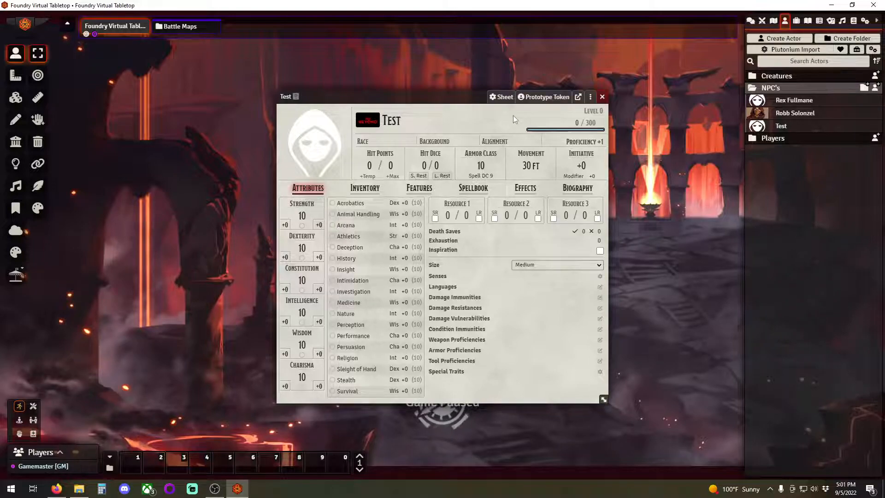
pyautogui.click(591, 98)
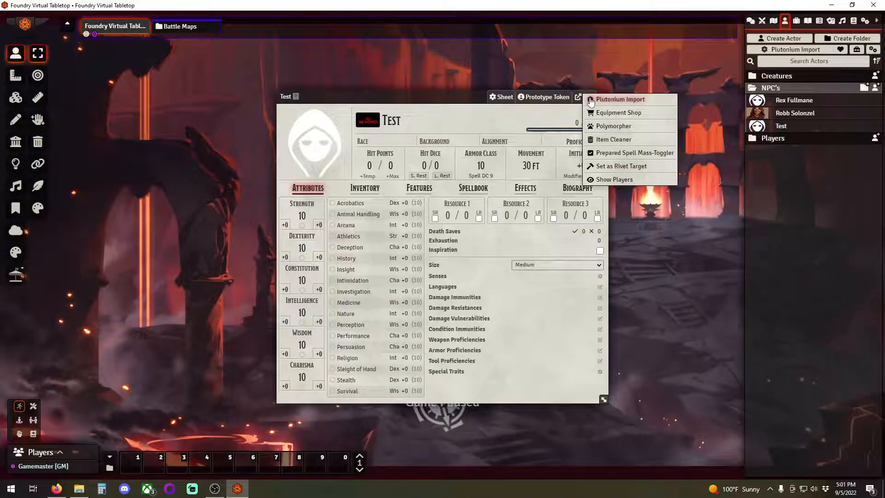
pyautogui.click(590, 99)
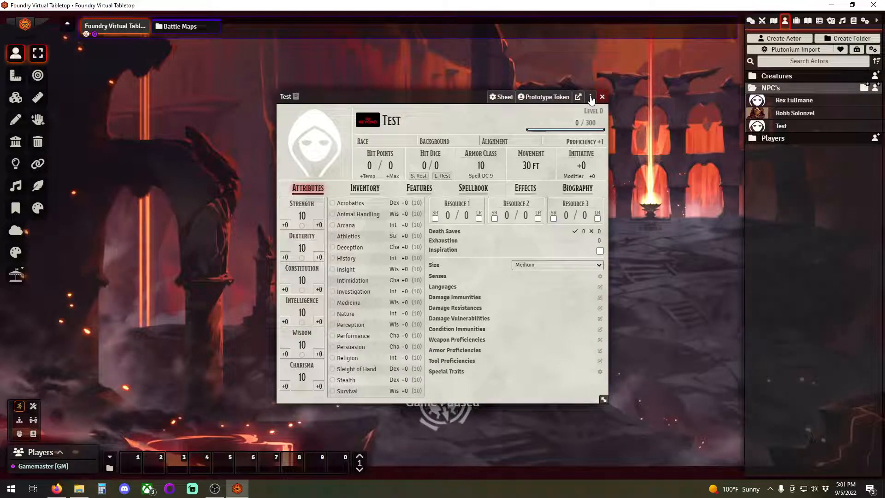
pyautogui.click(590, 98)
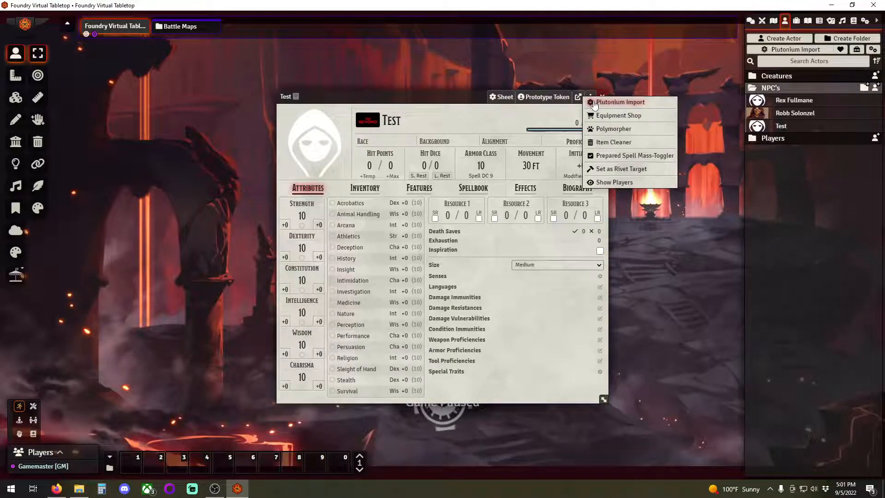
pyautogui.click(594, 103)
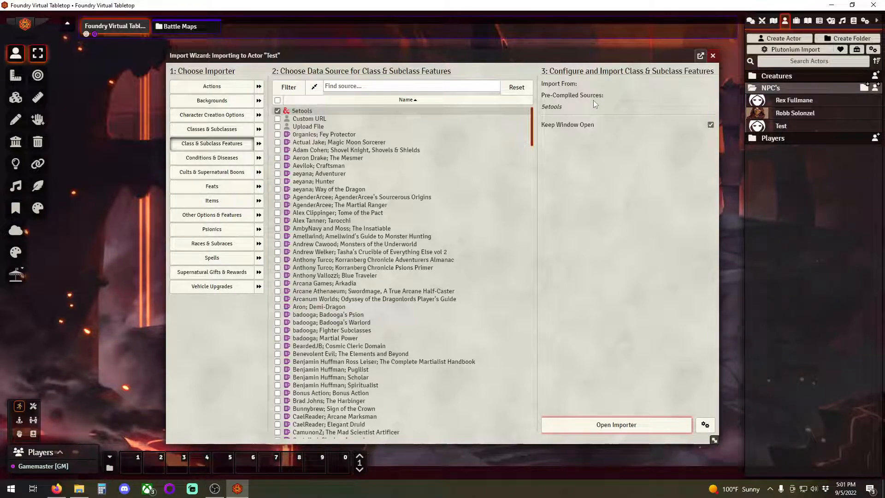
# Step: Switch to D&D Beyond in the browser, return to My Characters and open the level 20 Lightfoot Halfling Ranger's sheet
pyautogui.click(56, 489)
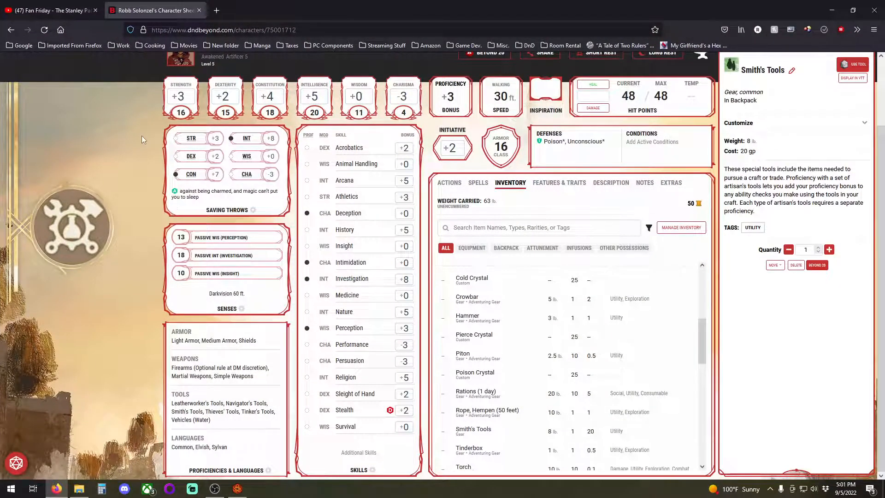
pyautogui.scroll(2, 142, 135)
pyautogui.click(111, 185)
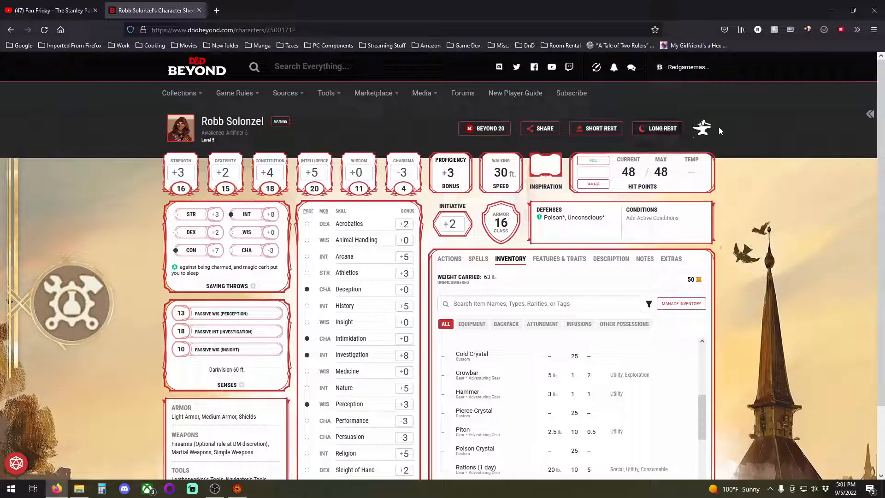
pyautogui.click(179, 94)
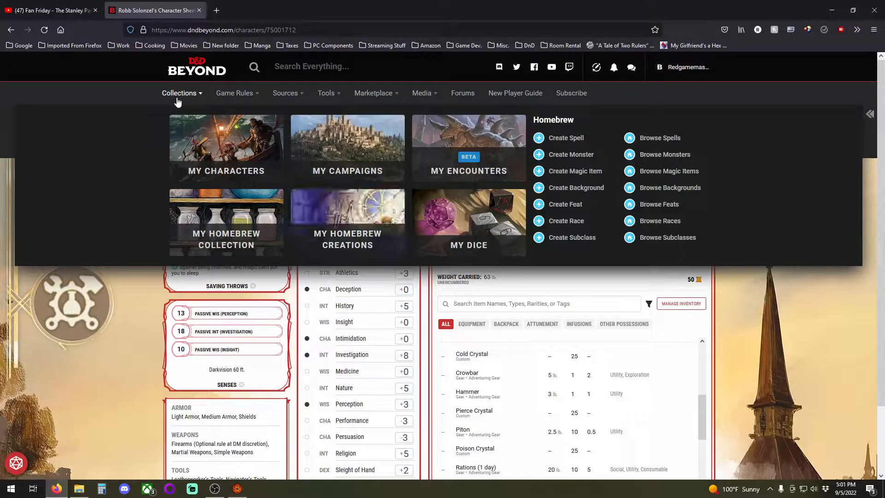
pyautogui.hotkey('alt', 'Left')
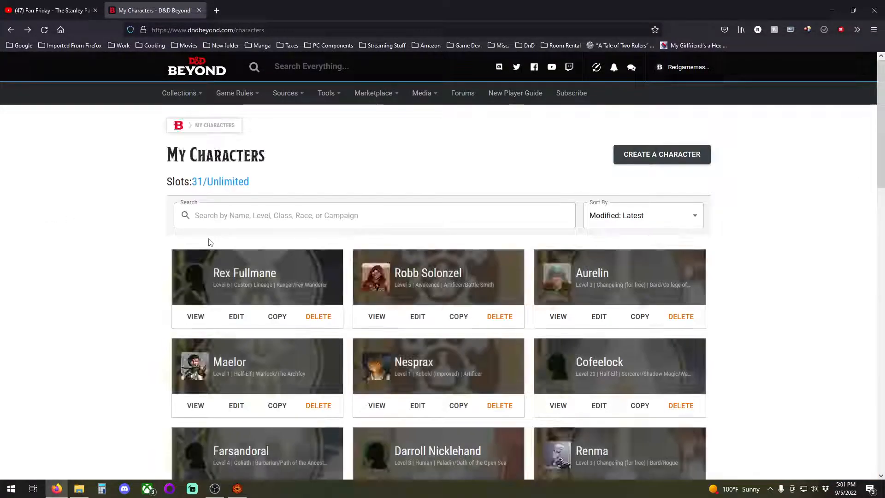
pyautogui.scroll(-5, 208, 239)
pyautogui.scroll(-2, 106, 260)
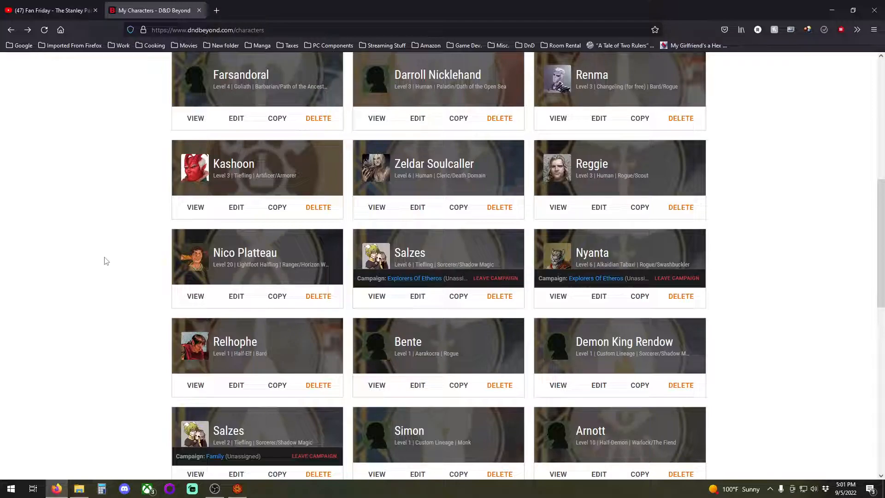
pyautogui.click(257, 254)
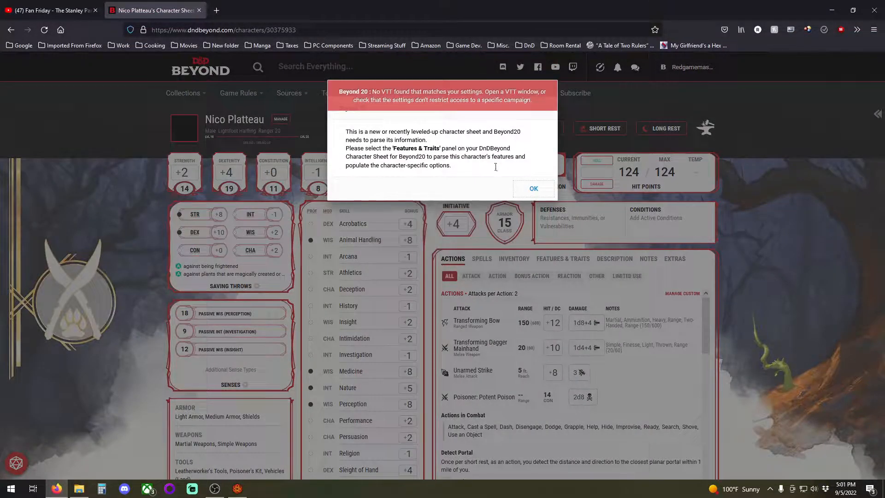
# Step: Dismiss the Beyond20 notice and view the character's race in the character builder
pyautogui.click(537, 189)
pyautogui.click(701, 132)
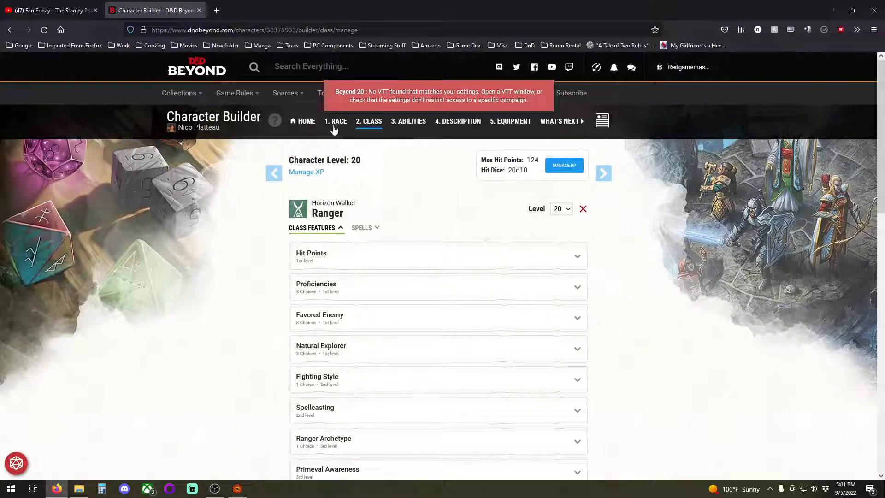
pyautogui.click(335, 121)
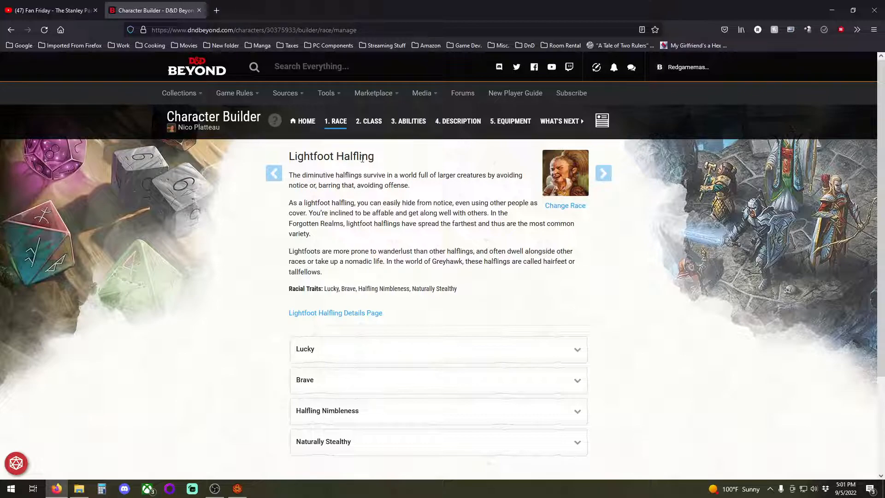
# Step: Switch back to Foundry and import the Halfling (Lightfoot) race onto Test, applying its ability score modifications
pyautogui.click(238, 488)
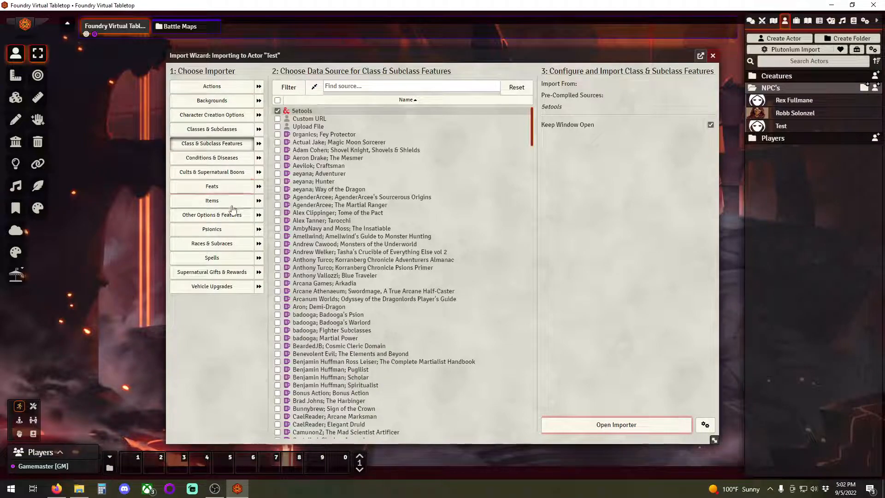
pyautogui.click(259, 244)
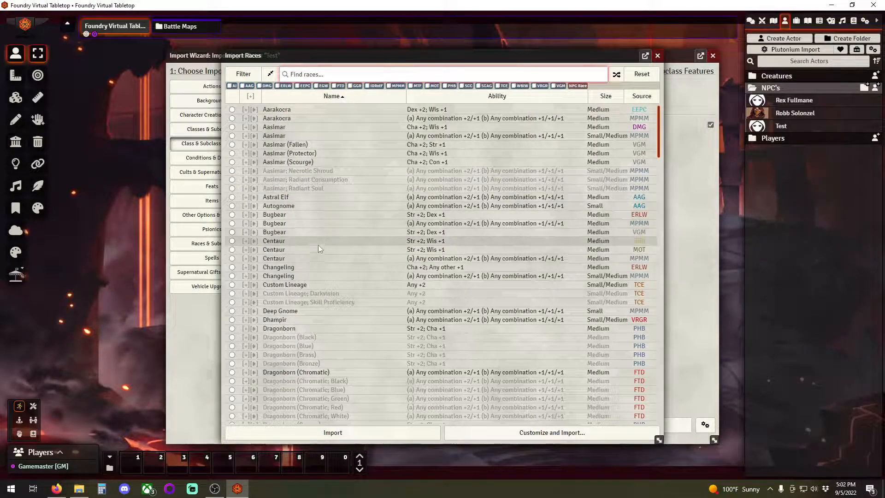
pyautogui.scroll(-2, 318, 263)
pyautogui.scroll(-12, 318, 263)
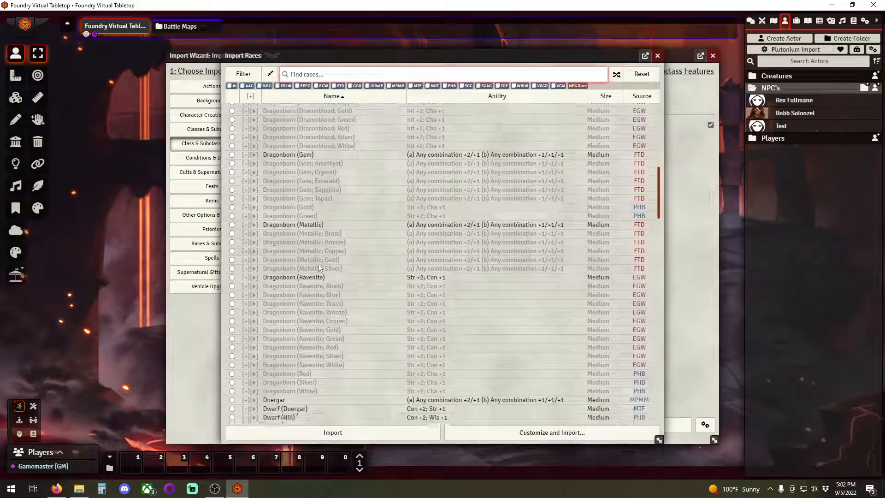
pyautogui.scroll(-20, 318, 264)
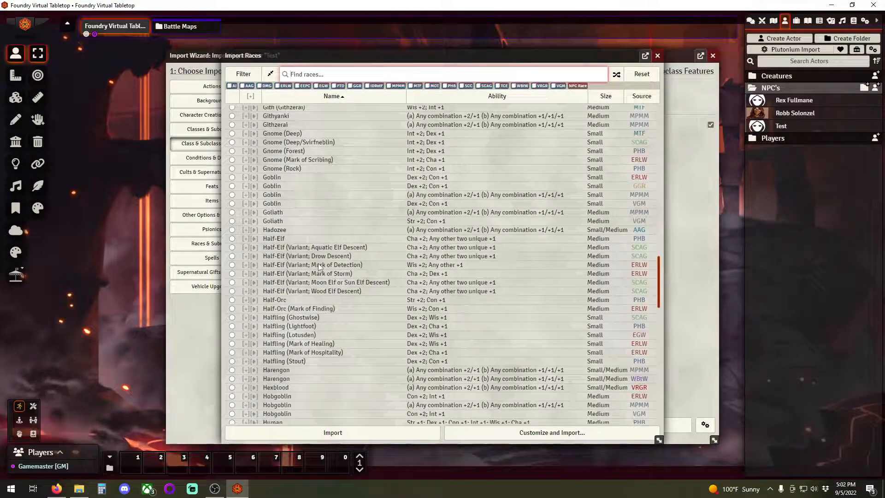
pyautogui.scroll(1, 319, 268)
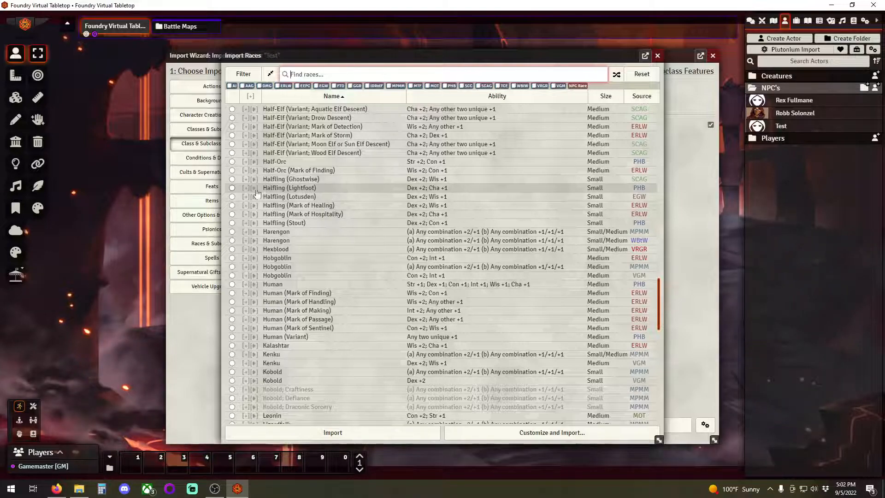
pyautogui.click(232, 188)
pyautogui.click(338, 433)
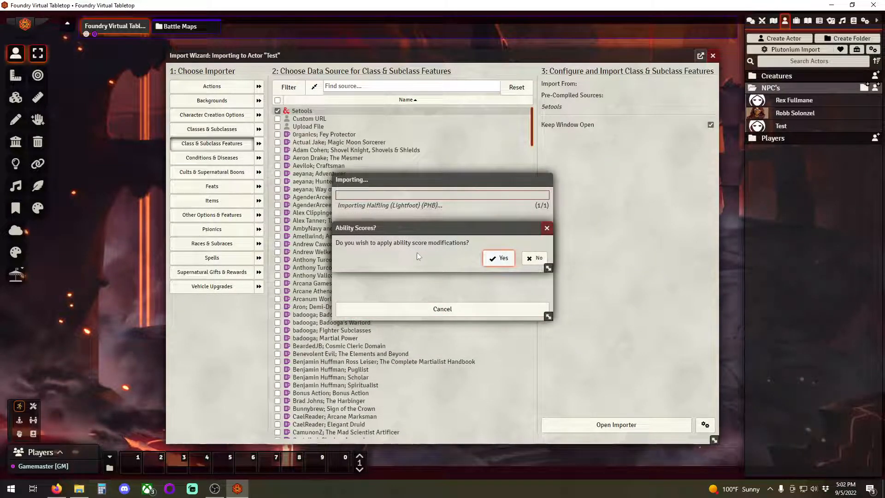
pyautogui.click(501, 259)
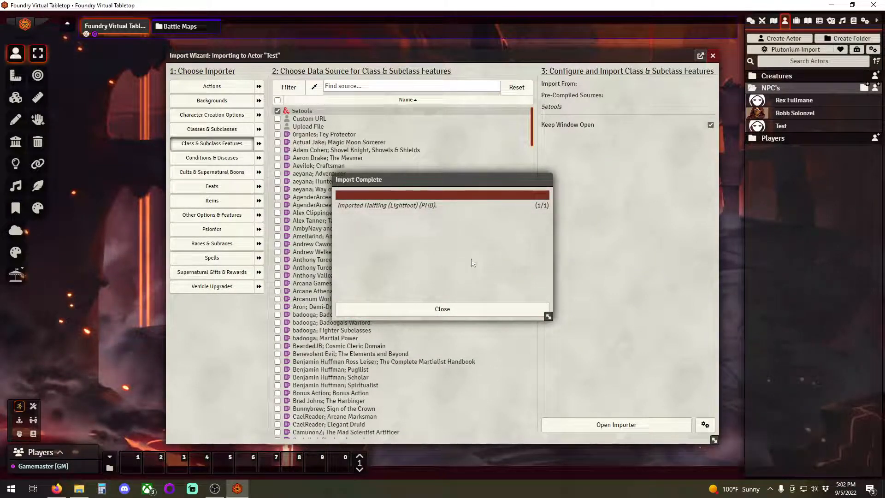
pyautogui.click(431, 309)
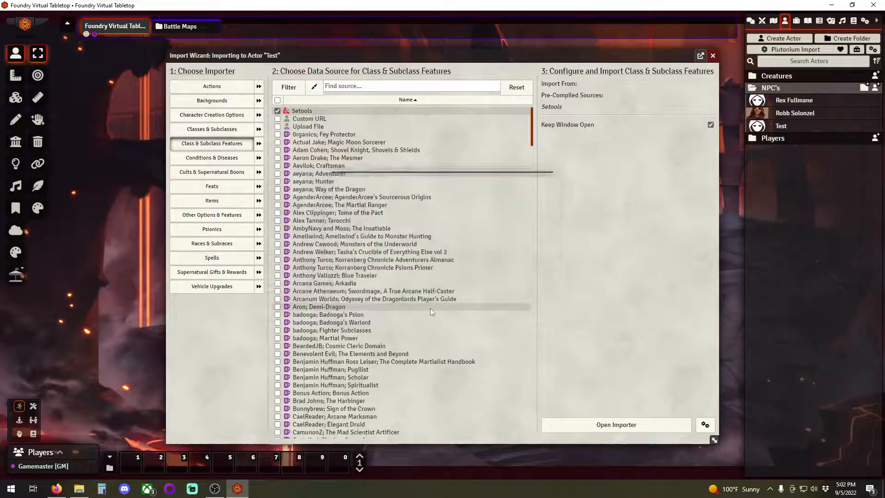
pyautogui.click(713, 57)
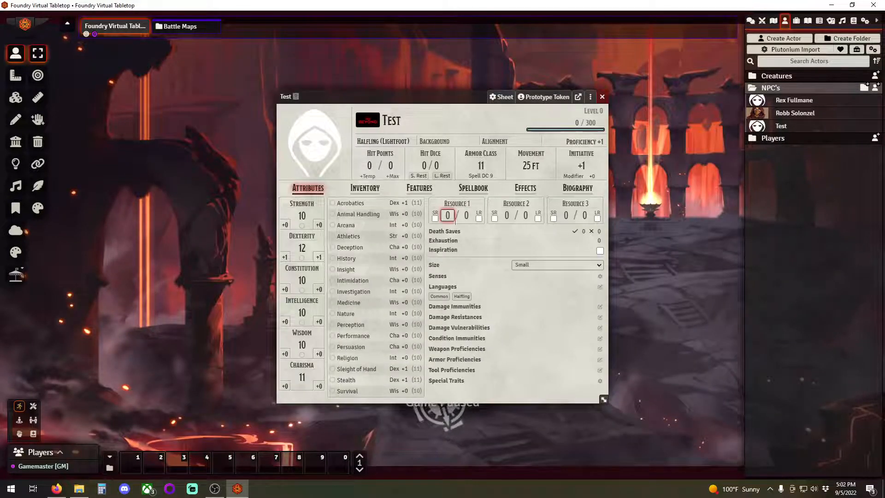
# Step: Read the Age and Lucky descriptions among Test's features and return to the attributes
pyautogui.click(420, 190)
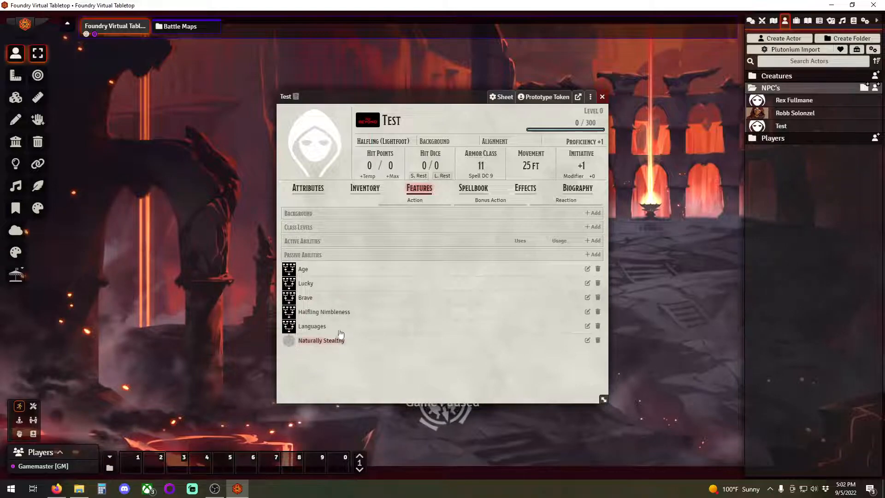
pyautogui.click(340, 271)
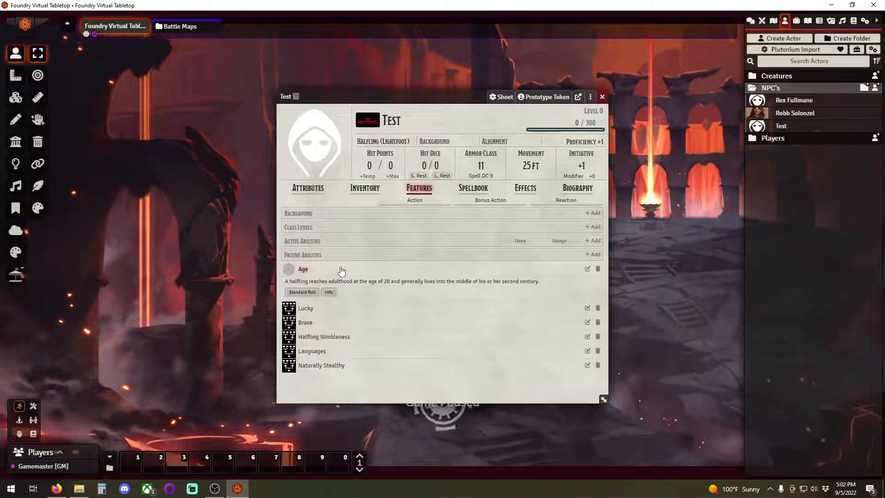
pyautogui.click(337, 316)
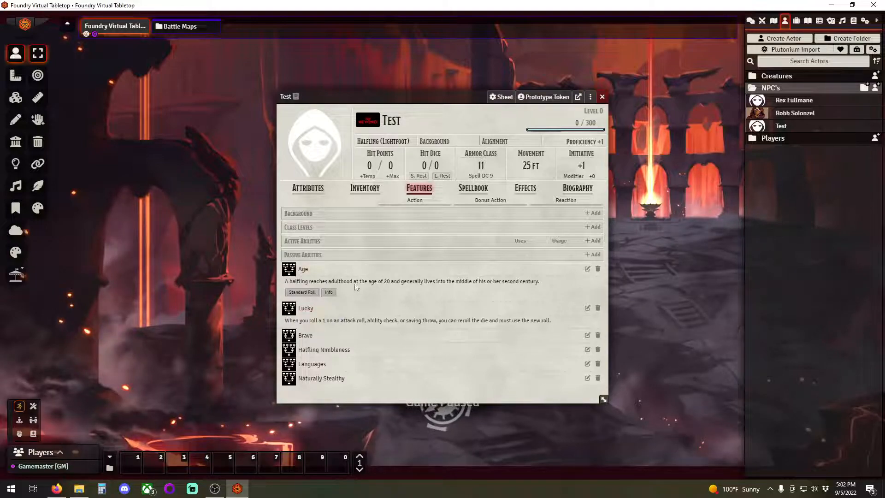
pyautogui.click(305, 189)
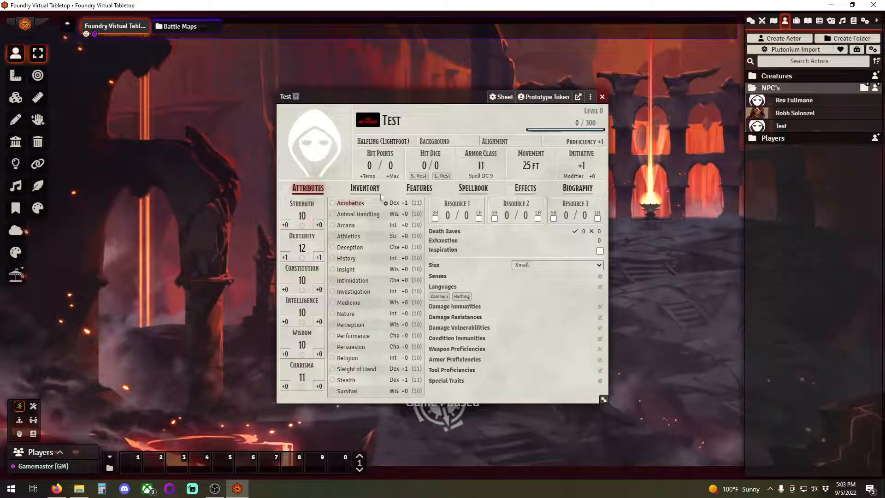
# Step: Open the Plutonium class importer for Test and select the Ranger class with the Horizon Walker subclass
pyautogui.click(590, 97)
pyautogui.click(591, 101)
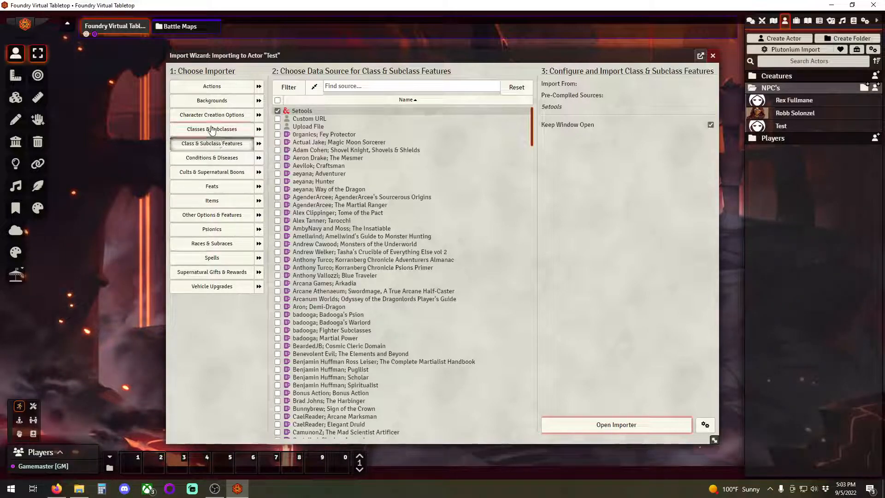
pyautogui.click(262, 128)
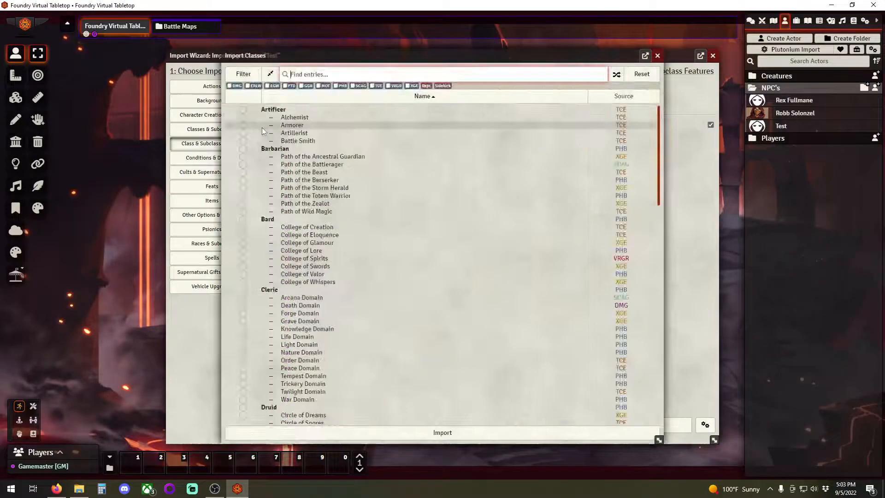
pyautogui.scroll(-4, 319, 217)
pyautogui.scroll(-7, 318, 217)
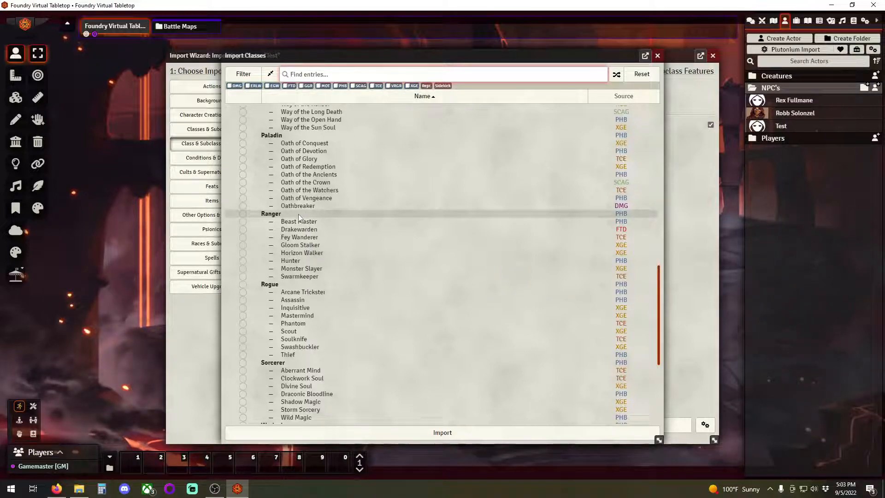
pyautogui.click(243, 253)
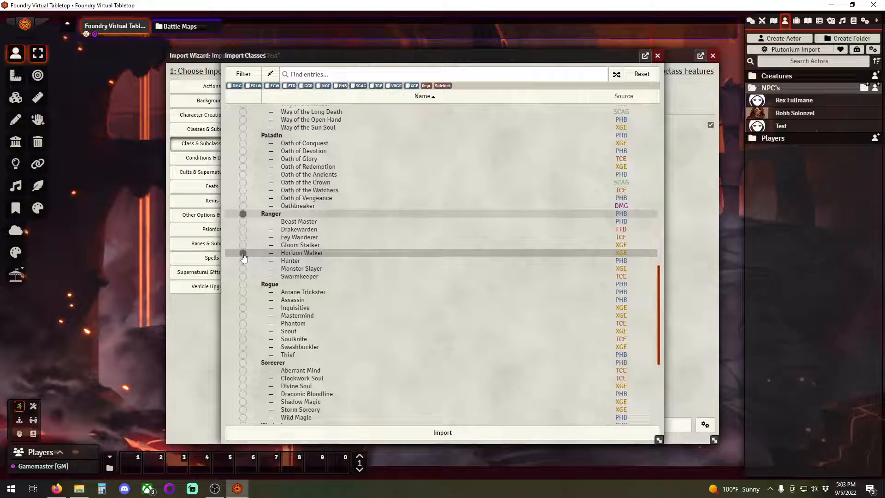
# Step: Switch to D&D Beyond in the browser and view the Ranger Archetype choice among the character's class features
pyautogui.click(56, 488)
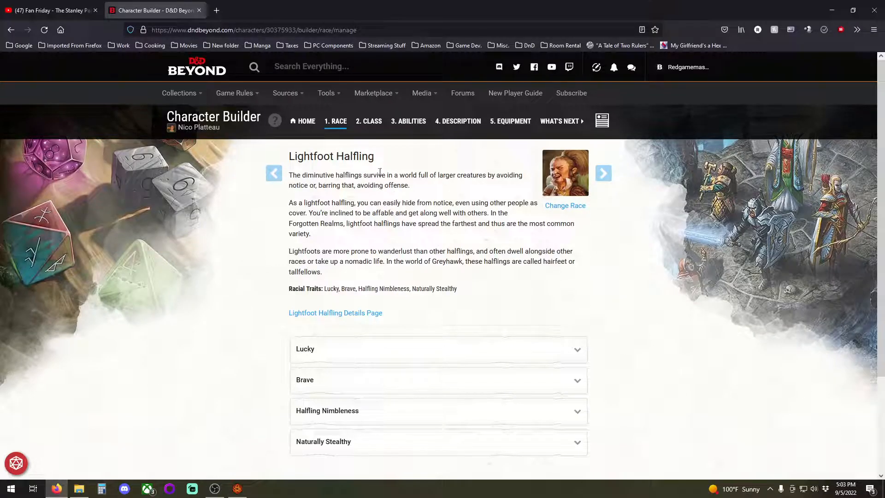
pyautogui.click(375, 123)
pyautogui.scroll(-5, 243, 253)
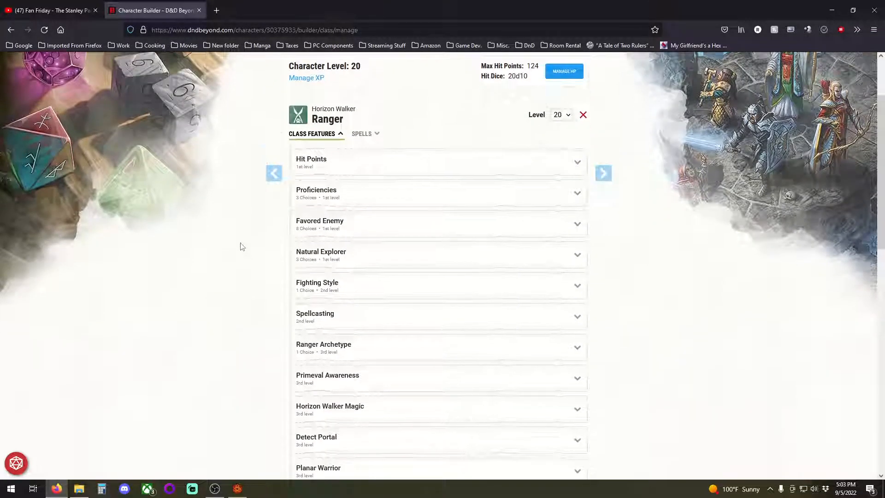
pyautogui.scroll(-1, 242, 252)
pyautogui.click(329, 252)
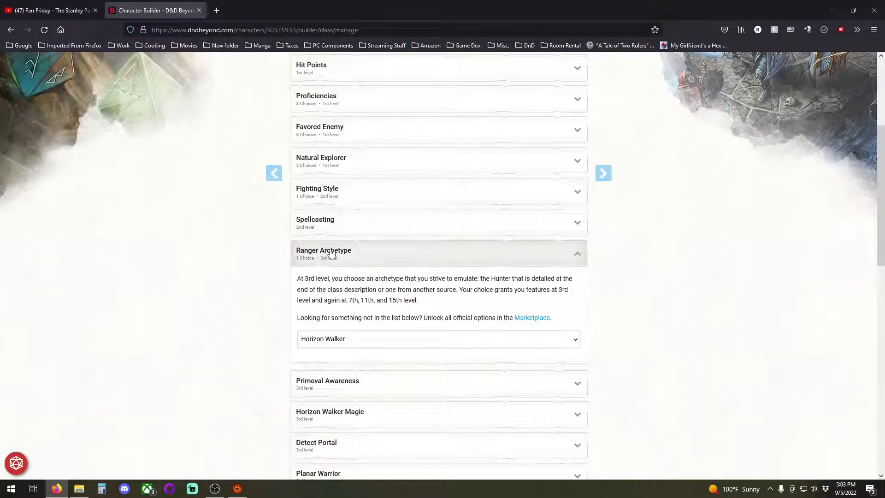
# Step: Switch back to Foundry and import the Ranger class for levels 1-3, taking average hit points
pyautogui.click(237, 488)
pyautogui.click(438, 433)
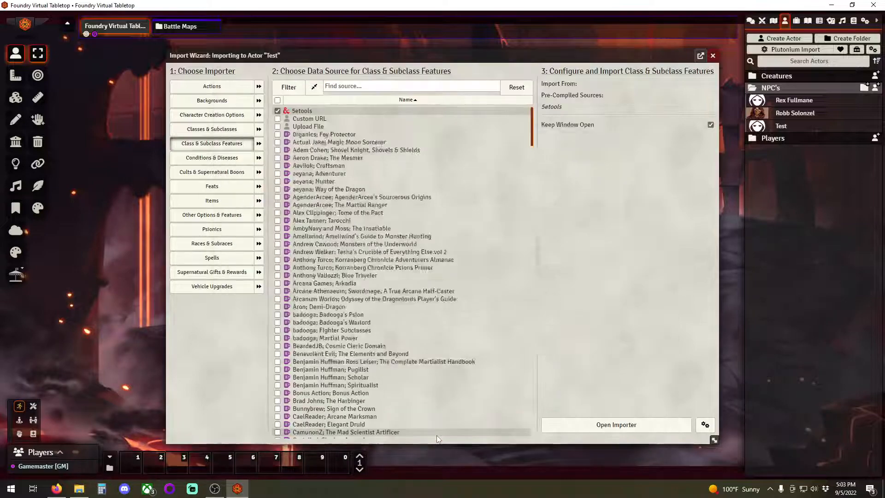
pyautogui.click(311, 188)
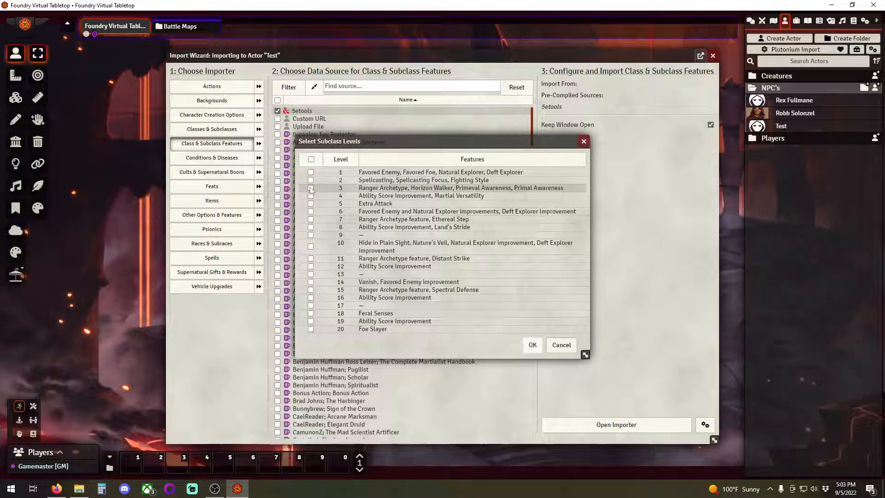
pyautogui.click(532, 345)
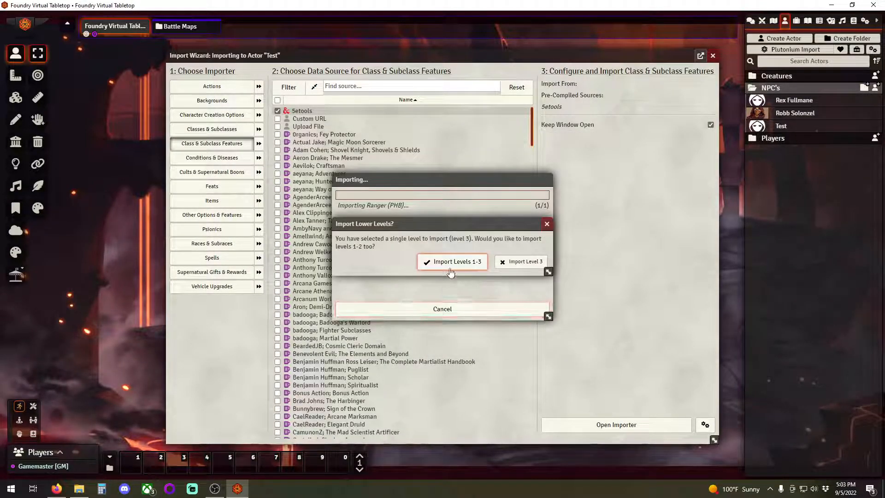
pyautogui.click(448, 267)
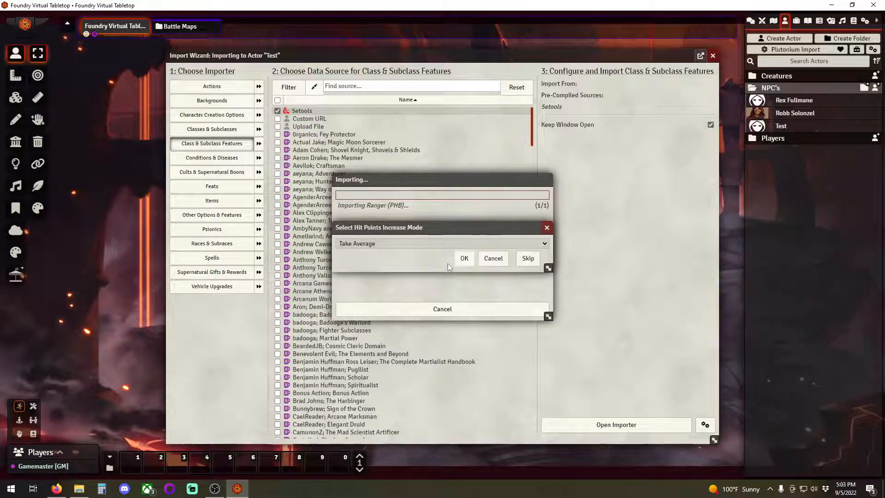
pyautogui.click(464, 261)
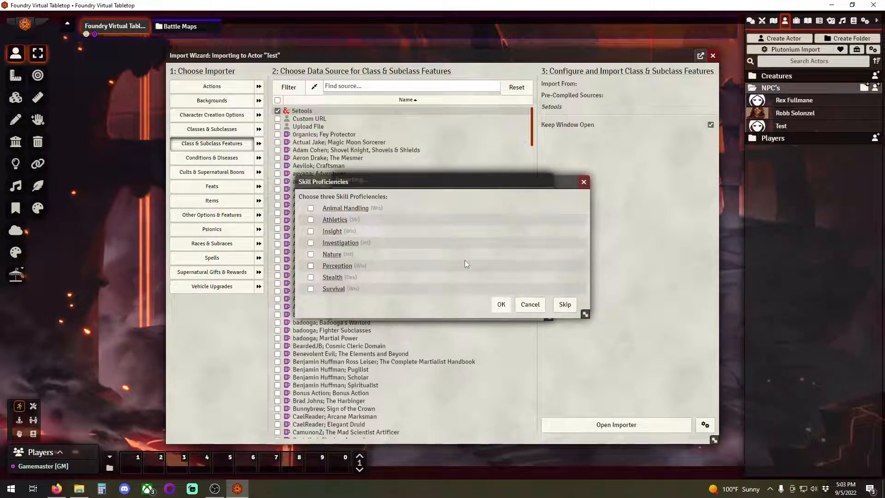
# Step: Choose Animal Handling, Investigation and Nature as the Ranger's skill proficiencies and accept them
pyautogui.click(310, 208)
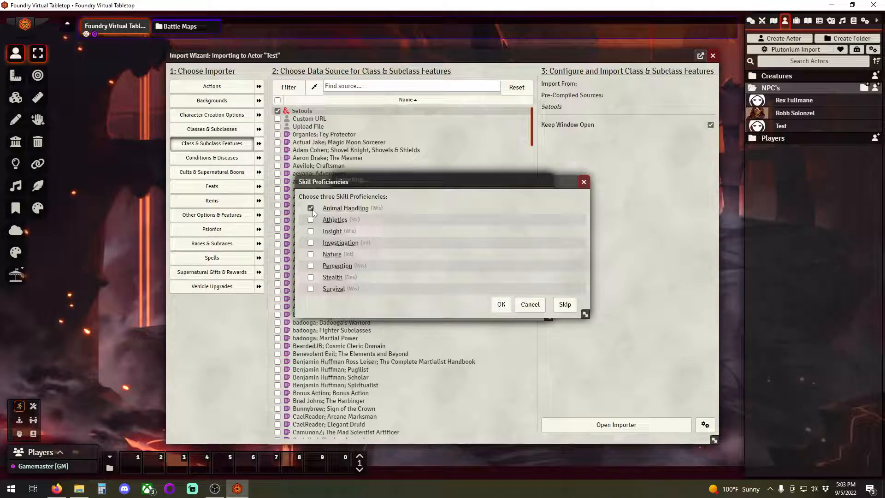
pyautogui.click(310, 254)
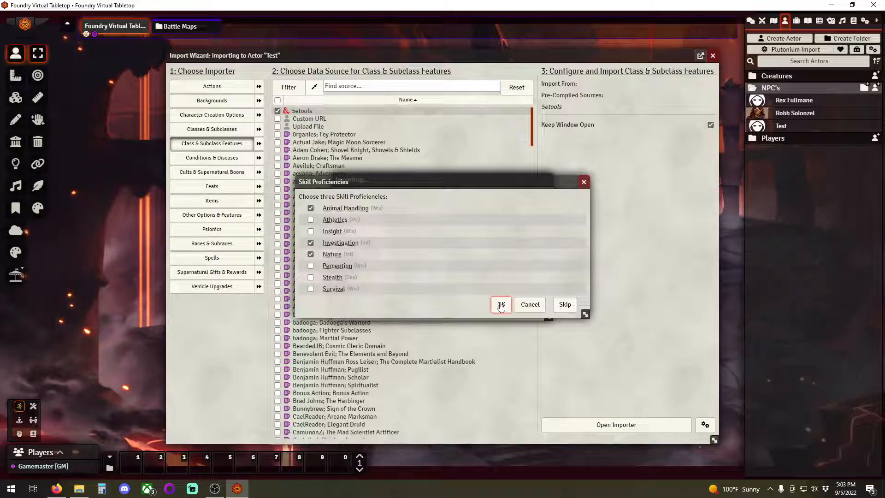
pyautogui.click(500, 305)
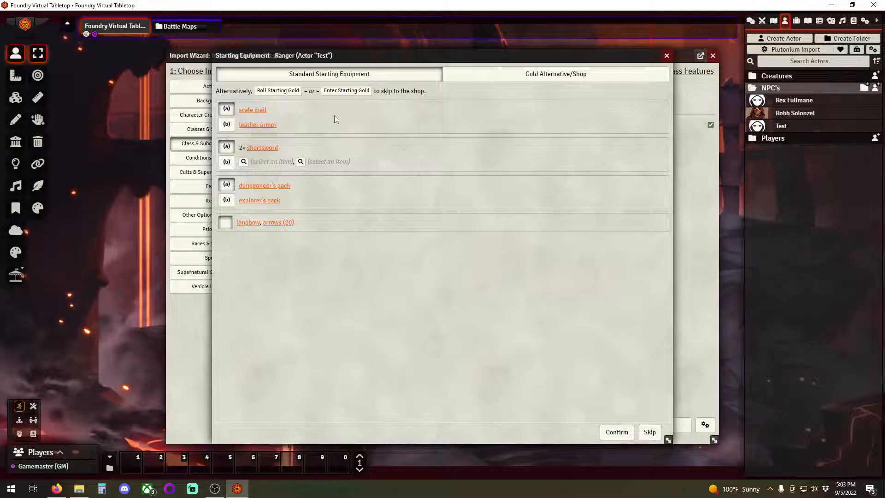
# Step: Choose leather armor, a dagger, a mace and the explorer's pack as starting equipment, keeping the longbow and arrows, and confirm
pyautogui.click(228, 126)
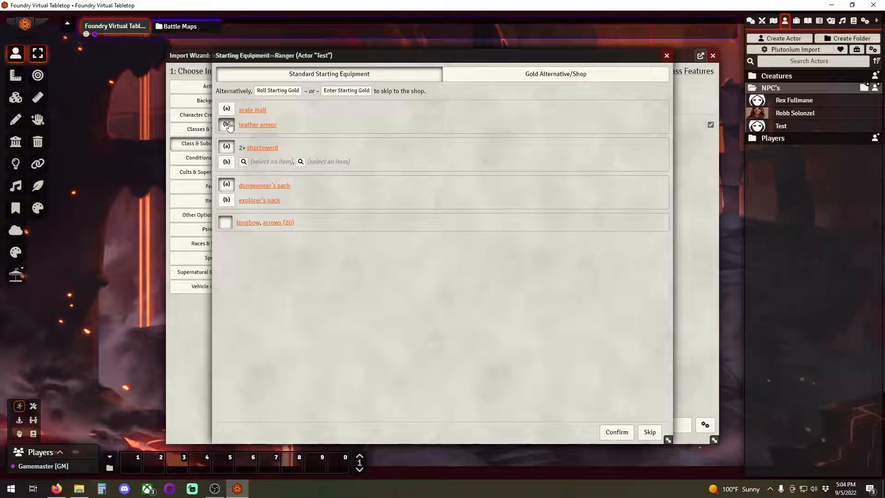
pyautogui.click(226, 163)
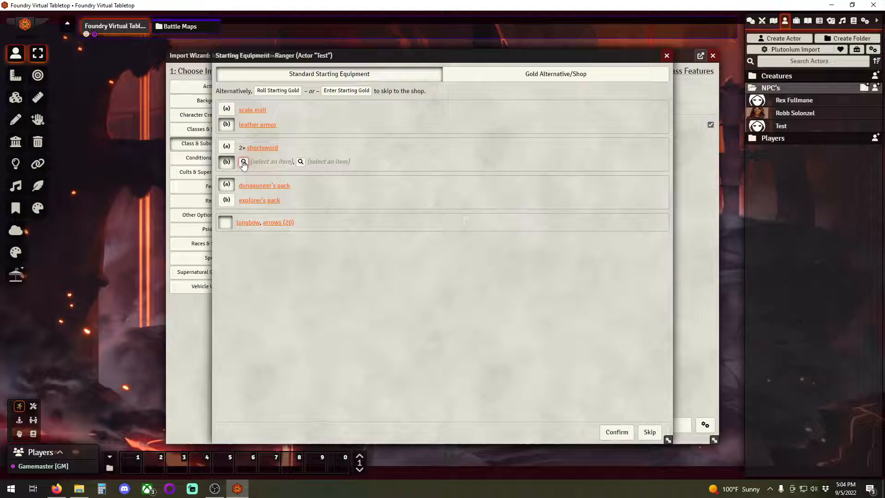
pyautogui.click(244, 162)
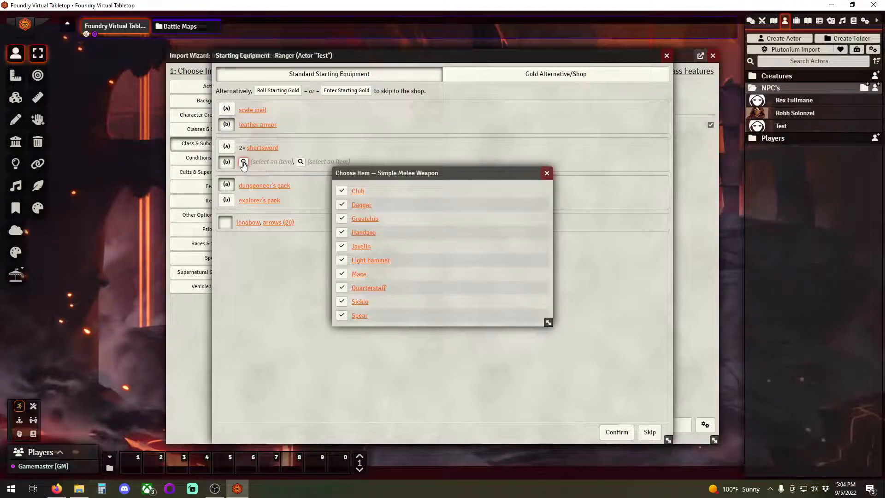
pyautogui.click(342, 205)
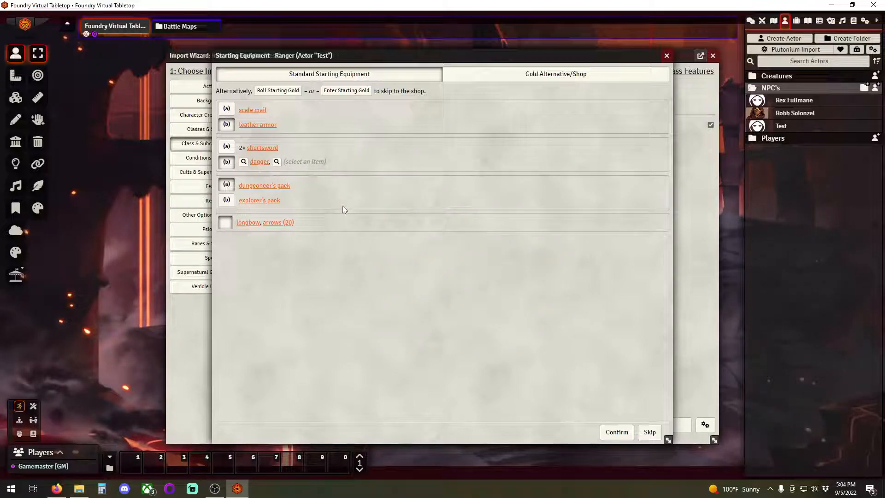
pyautogui.click(277, 161)
pyautogui.click(343, 274)
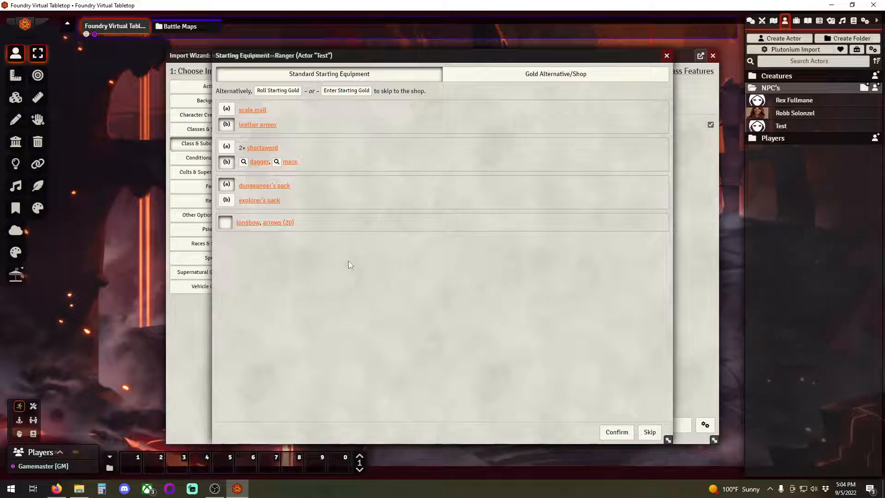
pyautogui.click(227, 199)
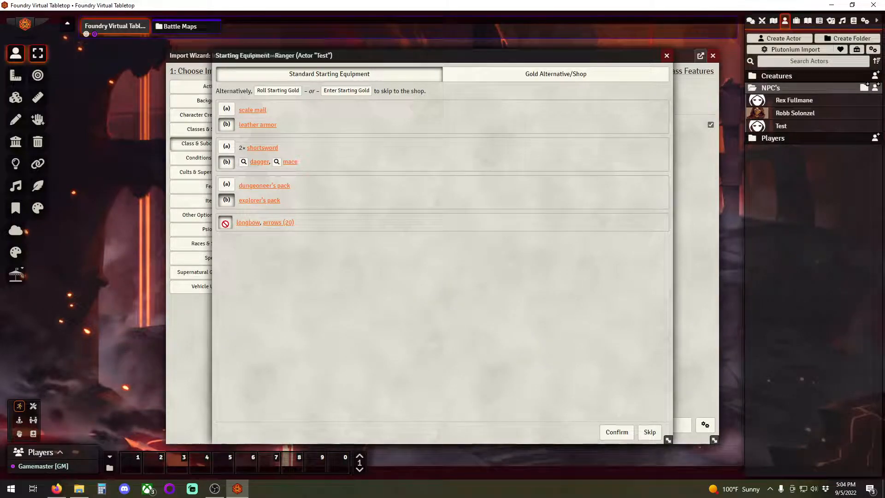
pyautogui.moveTo(280, 224)
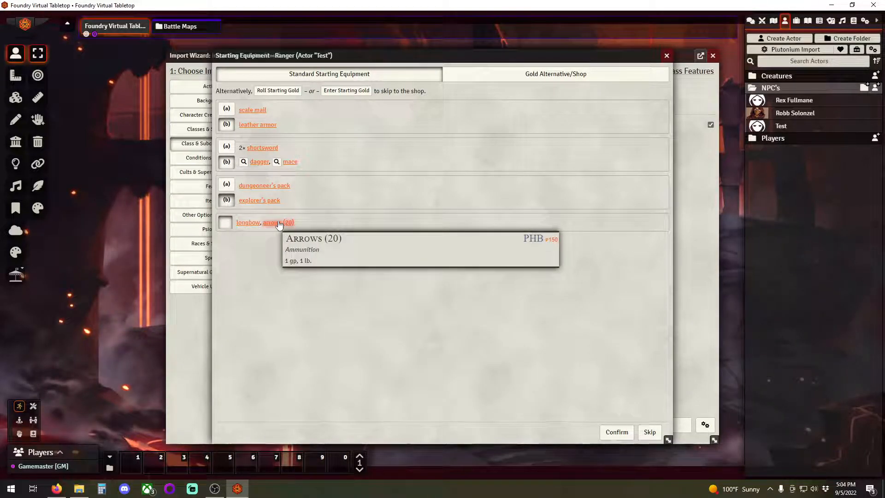
pyautogui.click(616, 432)
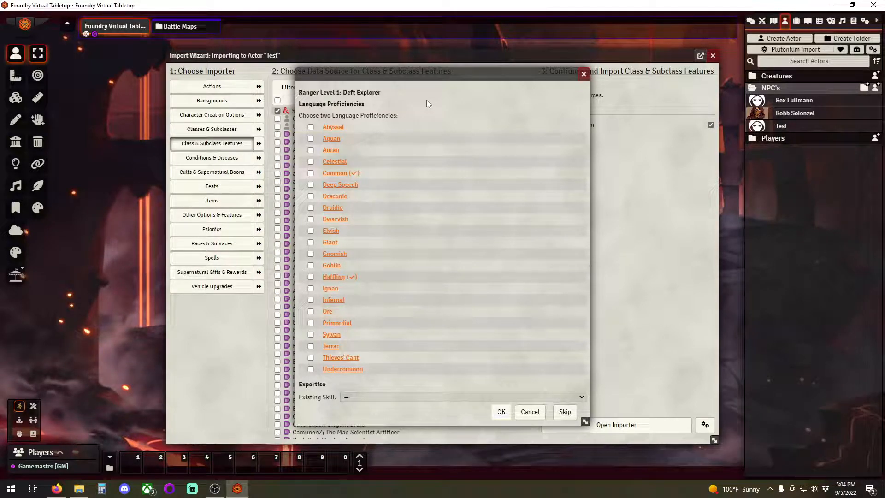
# Step: Switch to D&D Beyond, enable Optional Class Features in the character preferences and return to the class page
pyautogui.click(57, 488)
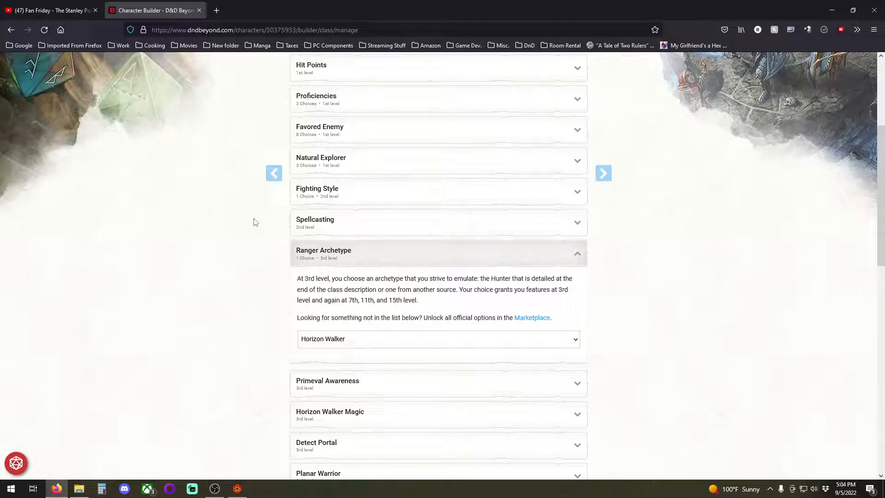
pyautogui.scroll(5, 222, 294)
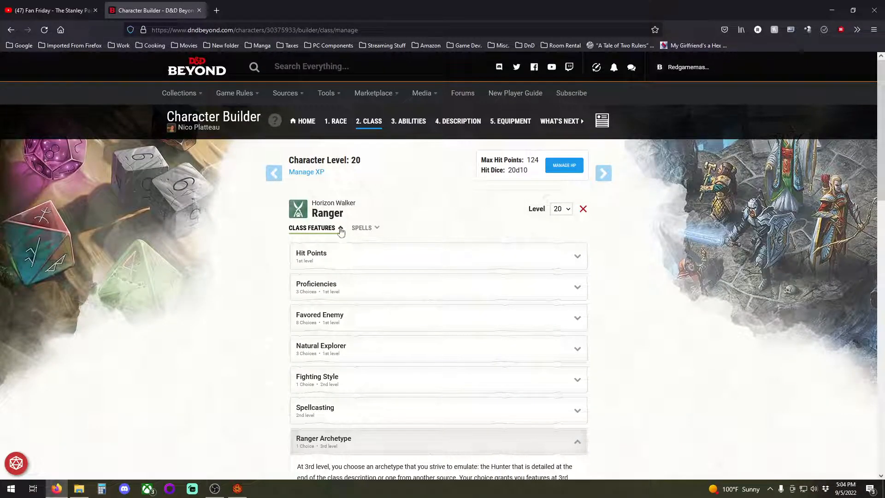
pyautogui.click(498, 447)
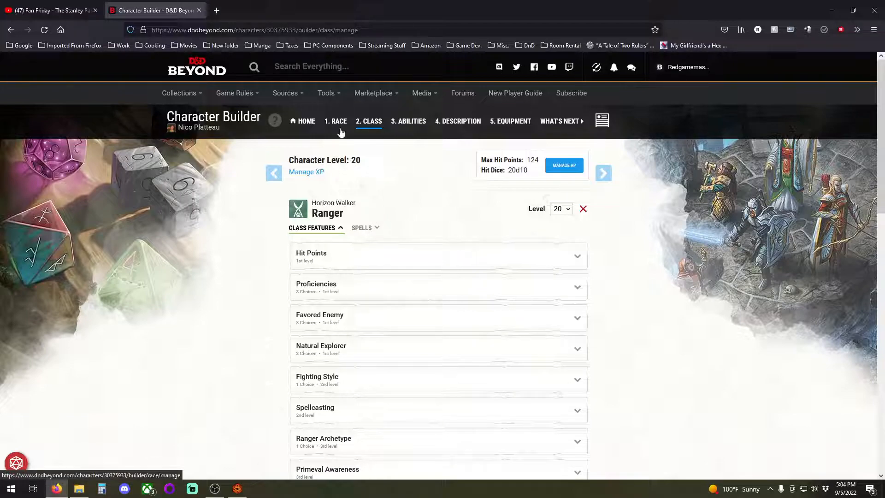
pyautogui.click(308, 123)
pyautogui.scroll(-3, 235, 231)
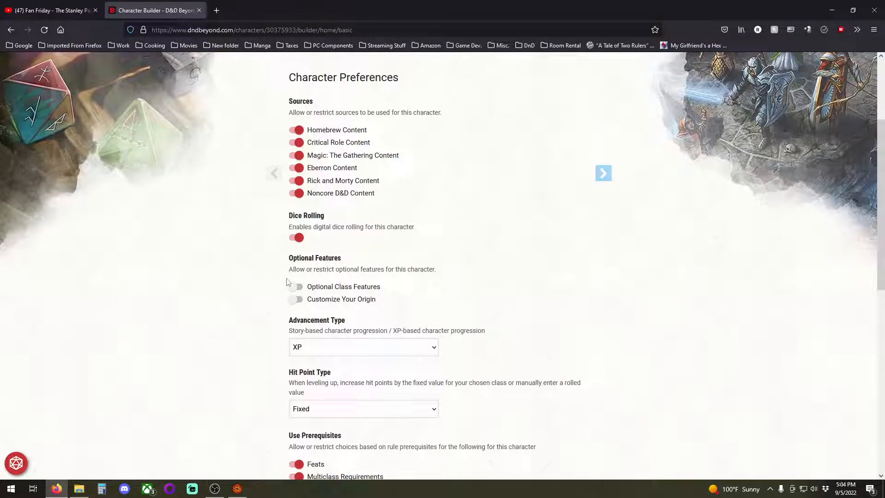
pyautogui.click(296, 288)
pyautogui.scroll(3, 266, 292)
pyautogui.click(362, 125)
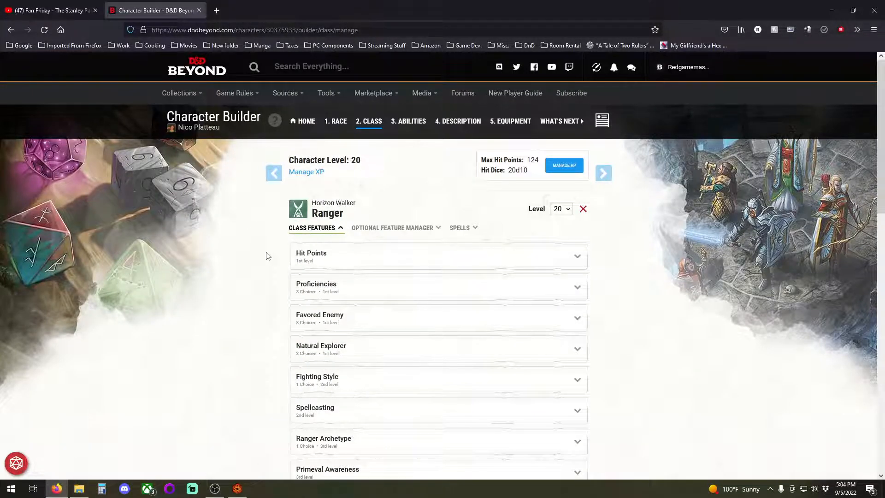
# Step: Look at the Natural Explorer feature and enable Deft Explorer as its replacement in the Optional Feature Manager
pyautogui.scroll(-2, 267, 254)
pyautogui.click(372, 261)
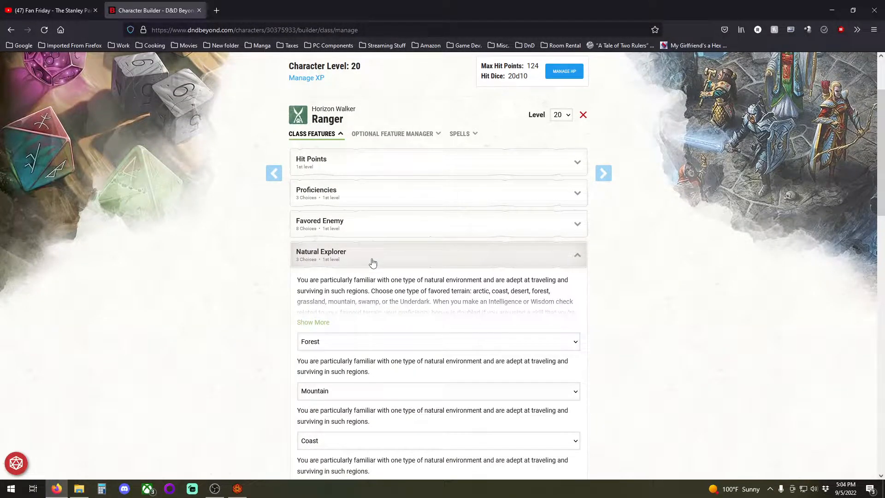
pyautogui.click(372, 262)
pyautogui.scroll(2, 279, 278)
pyautogui.click(399, 182)
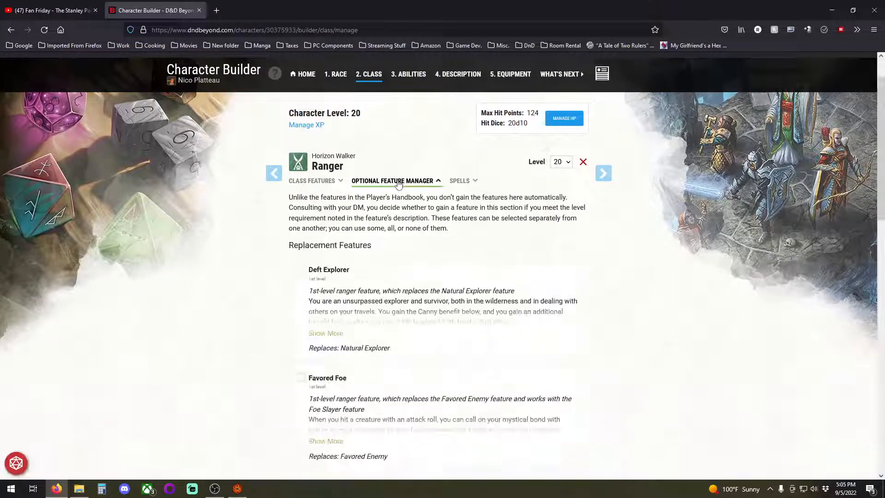
pyautogui.scroll(-1, 232, 256)
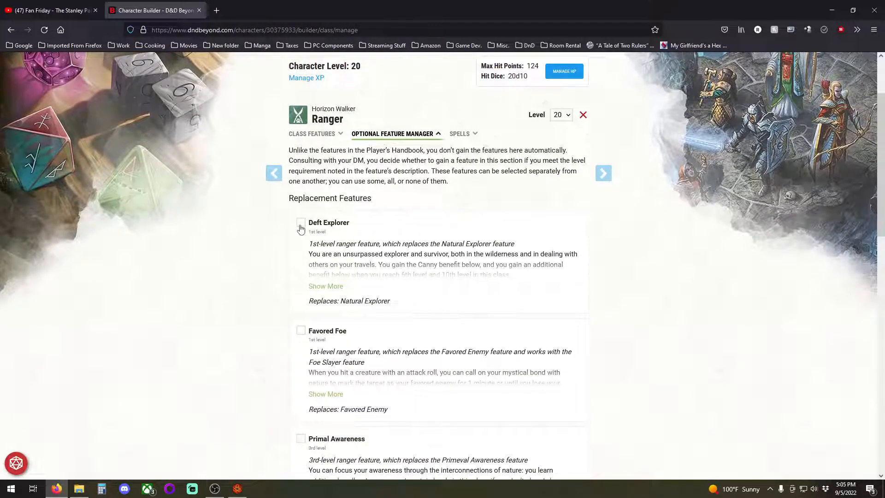
pyautogui.click(300, 224)
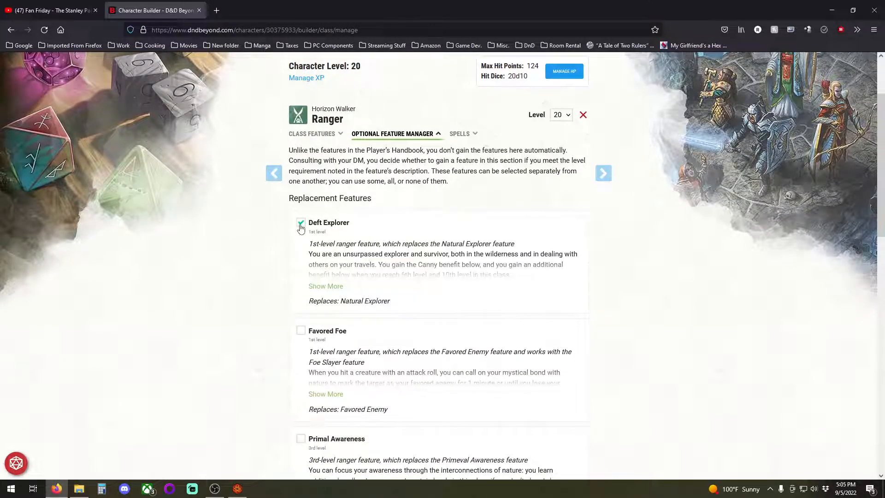
# Step: View Deft Explorer's language and skill choices among the class features and return to the optional features
pyautogui.click(313, 133)
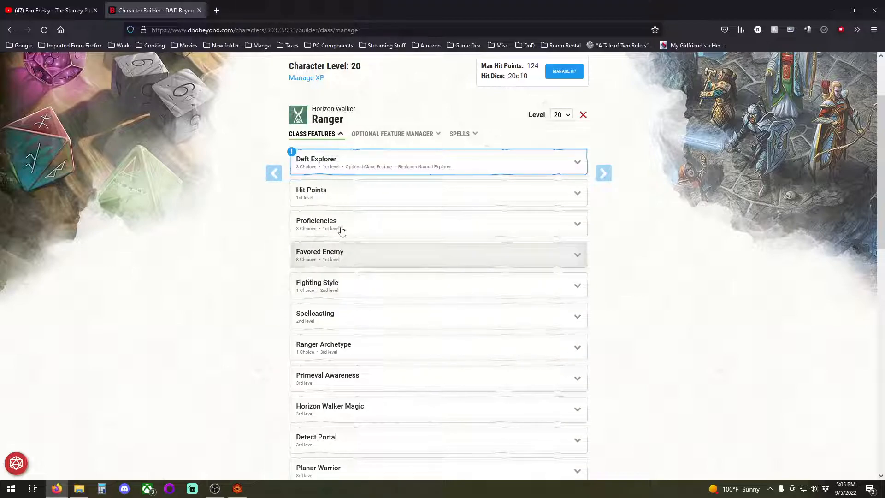
pyautogui.click(350, 169)
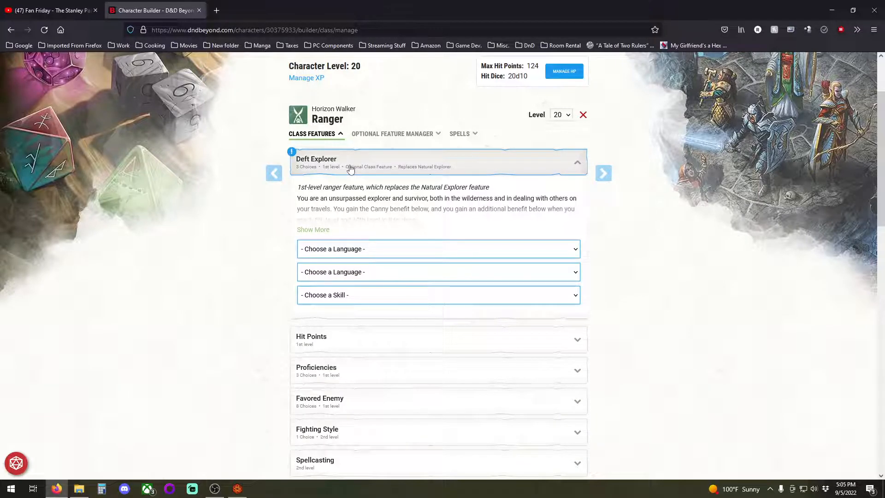
pyautogui.click(350, 169)
pyautogui.click(389, 134)
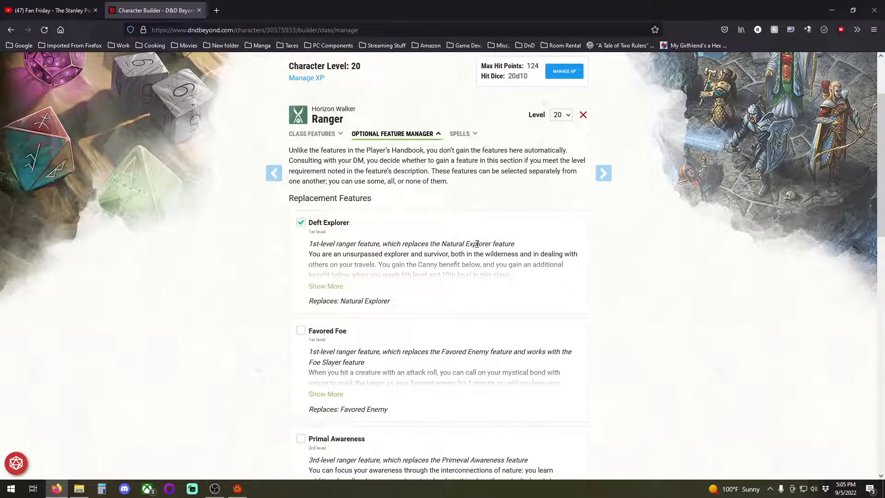
# Step: Disable the Deft Explorer replacement feature and check Natural Explorer's terrain choices among the Ranger class features
pyautogui.click(300, 222)
pyautogui.click(328, 134)
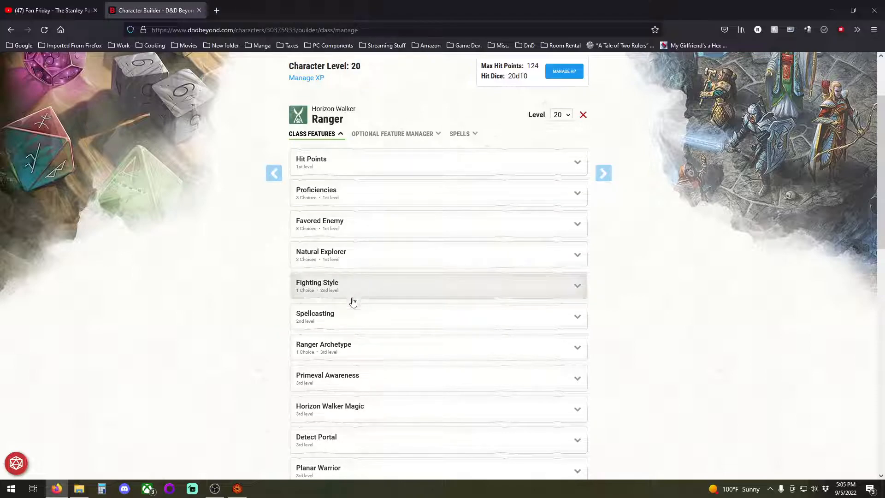
pyautogui.click(346, 257)
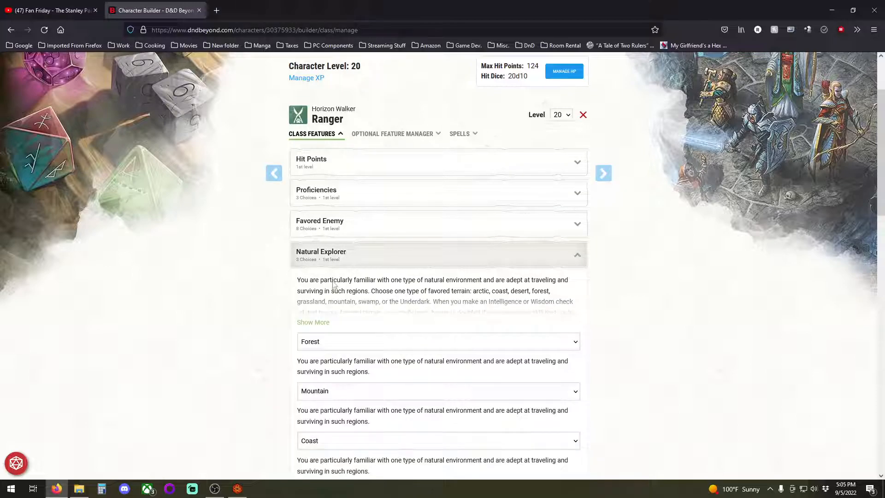
pyautogui.click(339, 266)
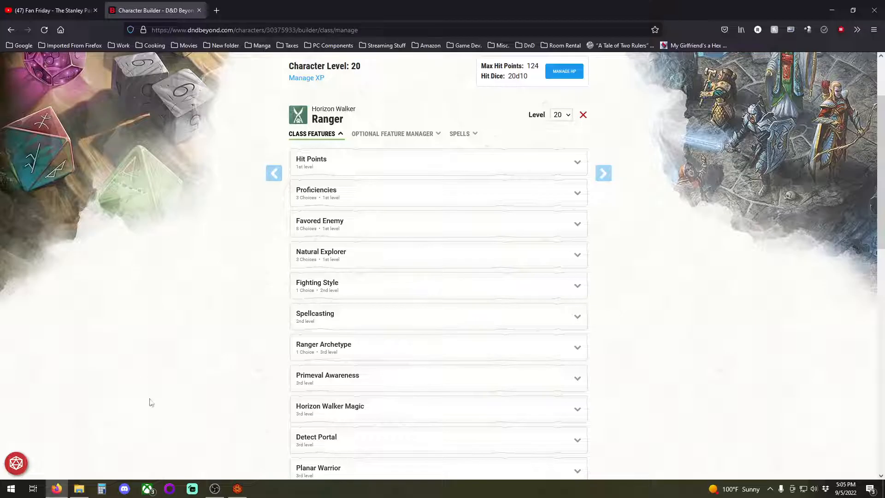
# Step: Switch to Foundry, skip the Deft Explorer choices, accept Archery as fighting style, and finish the Ranger import by closing the wizard
pyautogui.click(237, 489)
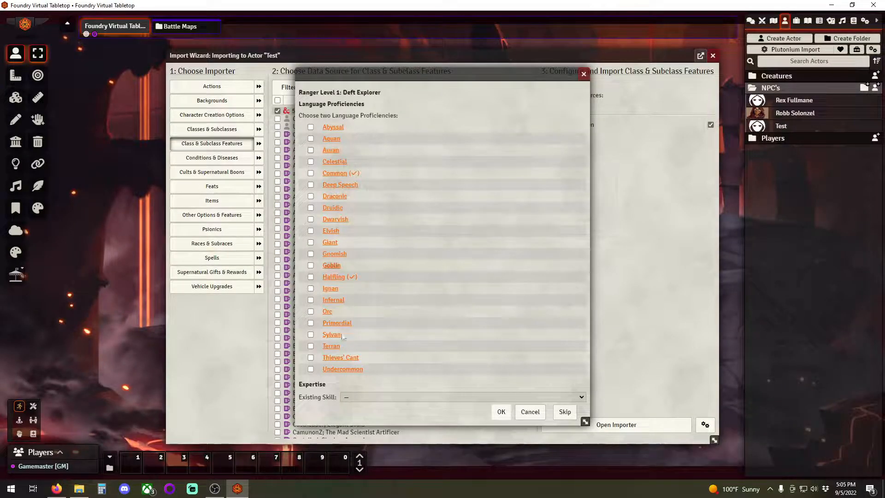
pyautogui.click(574, 416)
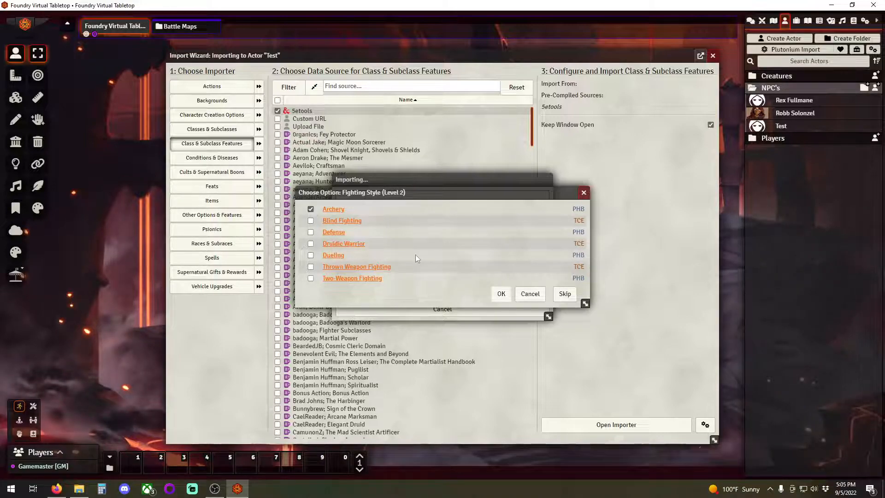
pyautogui.click(498, 294)
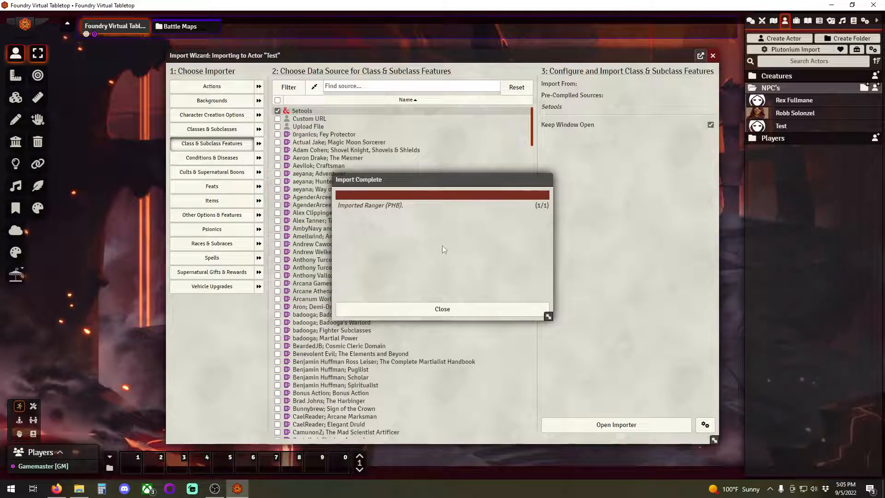
pyautogui.click(444, 308)
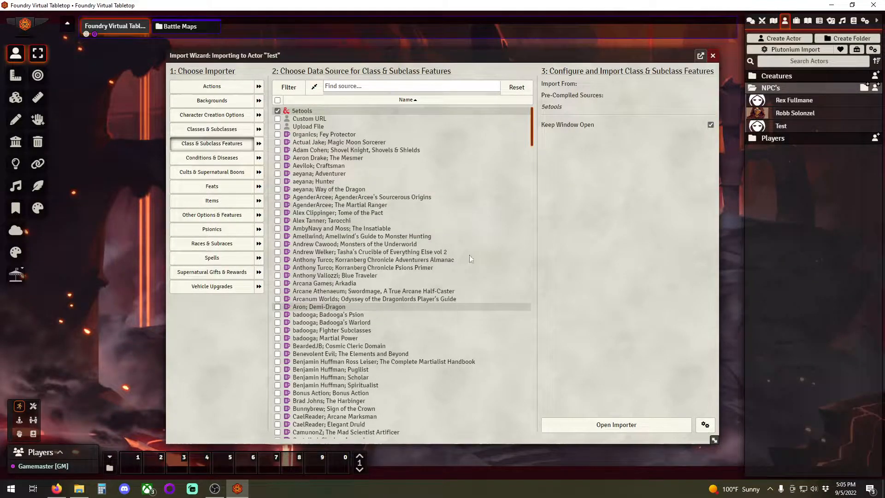
pyautogui.click(713, 56)
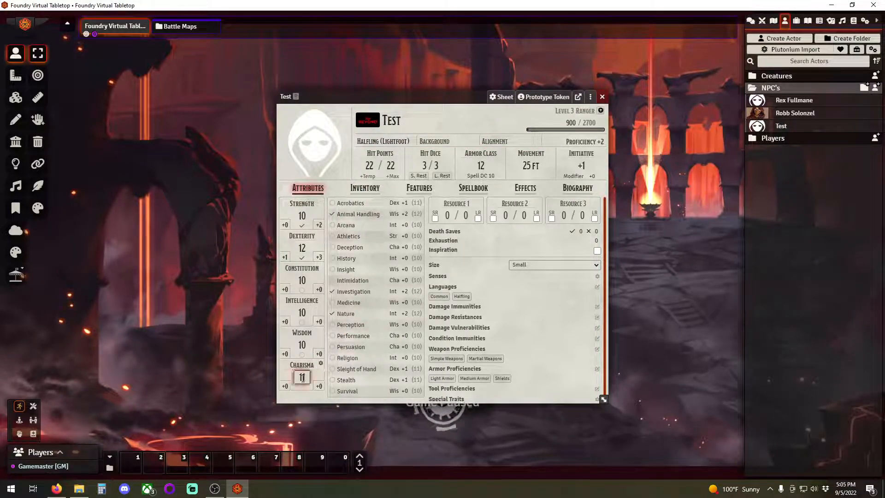
# Step: Switch to D&D Beyond and view the character's ability score calculations
pyautogui.click(56, 487)
pyautogui.scroll(3, 322, 166)
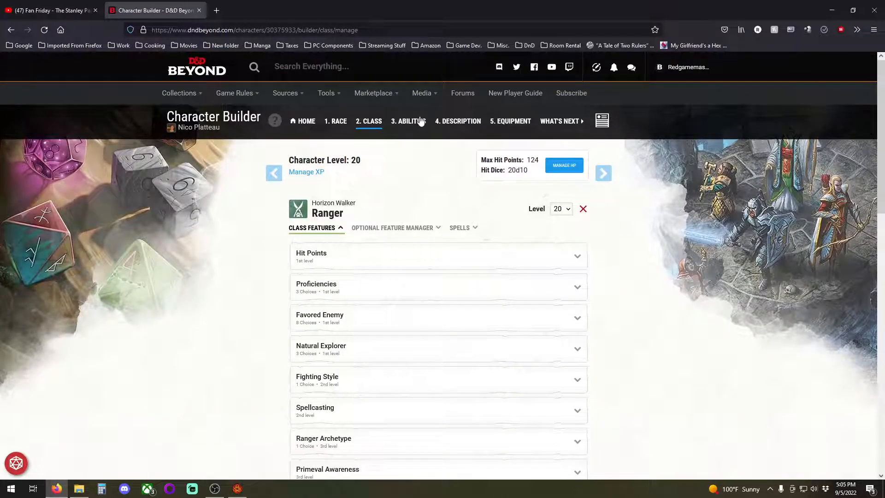
pyautogui.click(419, 120)
pyautogui.scroll(-3, 272, 276)
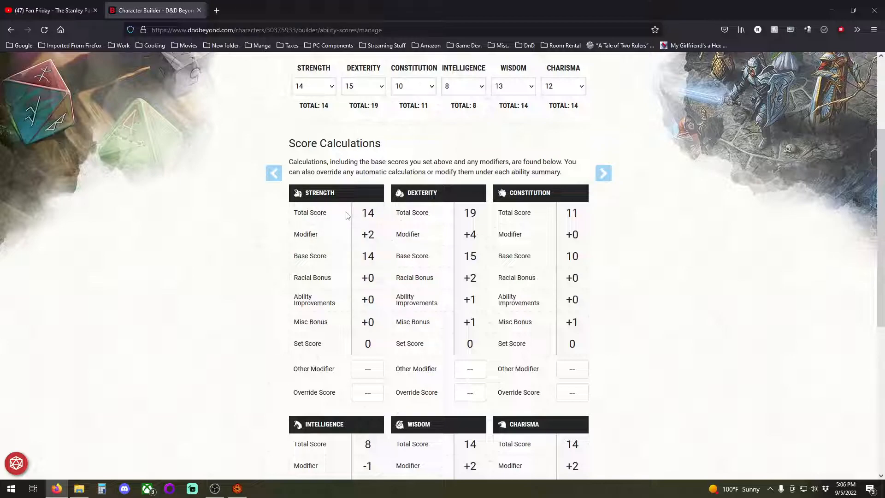
# Step: Switch to Foundry and set Test's Strength to 14, Dexterity to 19 and Constitution to 11
pyautogui.click(237, 489)
pyautogui.click(308, 216)
pyautogui.write('14')
pyautogui.click(303, 248)
pyautogui.write('19')
pyautogui.click(303, 279)
pyautogui.write('11')
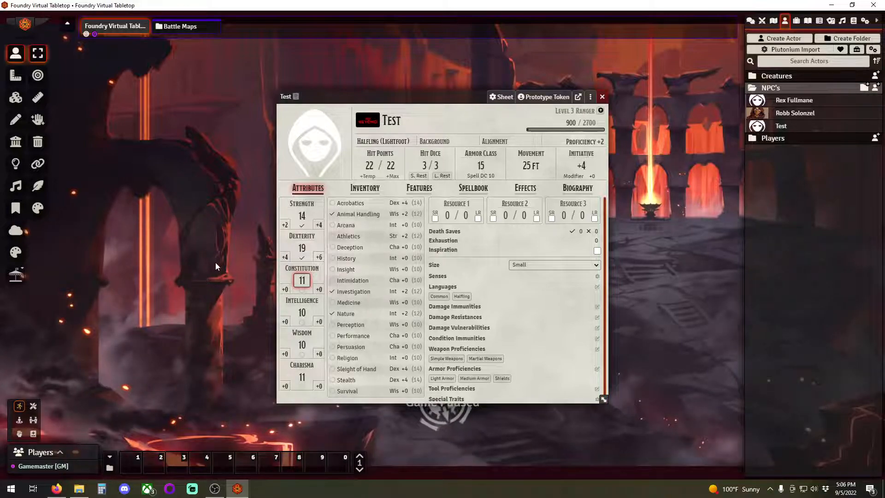
pyautogui.click(201, 289)
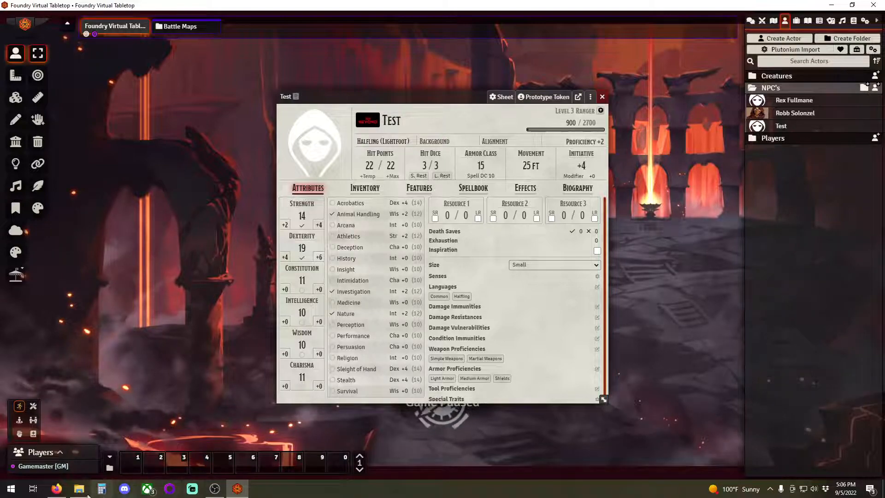
# Step: Check the remaining ability scores in D&D Beyond, and in Foundry set Test's Intelligence to 8, Wisdom to 14 and Charisma to 14
pyautogui.click(57, 489)
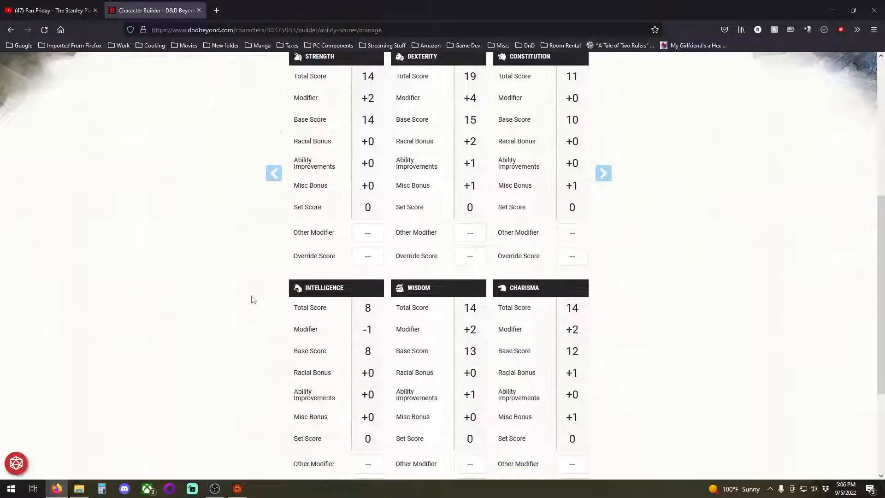
pyautogui.scroll(-3, 253, 300)
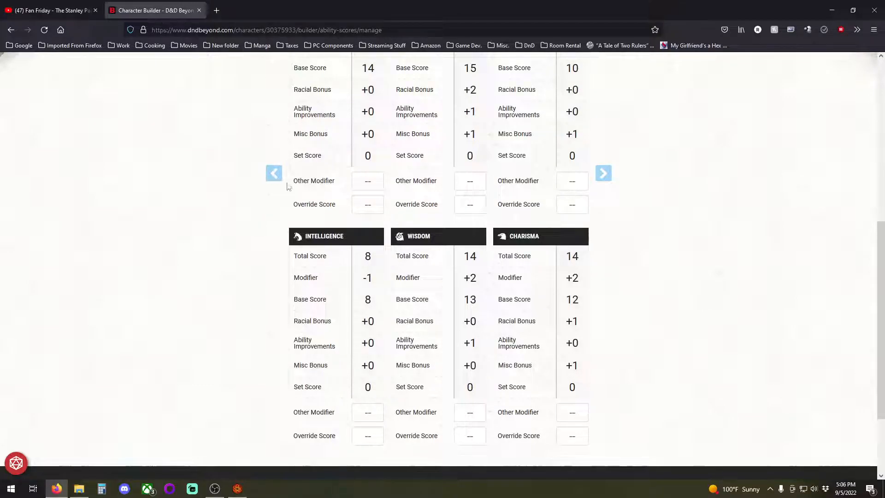
pyautogui.click(237, 489)
pyautogui.click(302, 313)
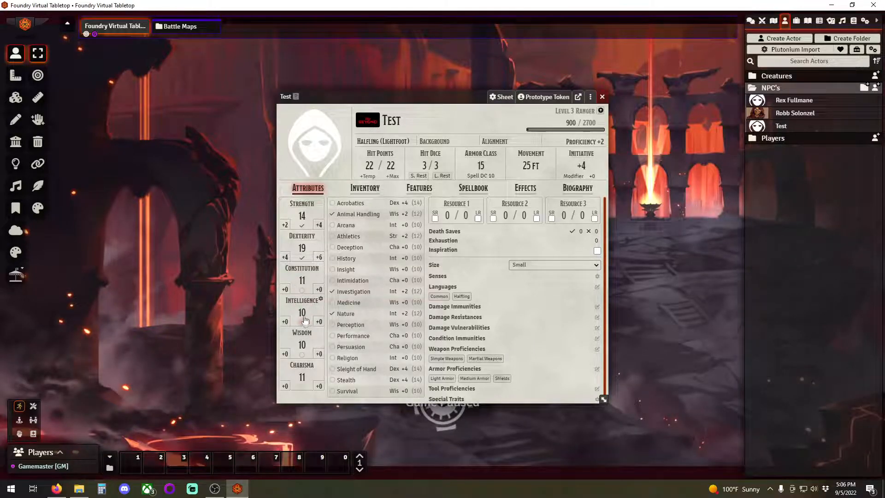
pyautogui.write('8')
pyautogui.click(302, 345)
pyautogui.write('14')
pyautogui.press('Tab')
pyautogui.write('14')
pyautogui.click(163, 288)
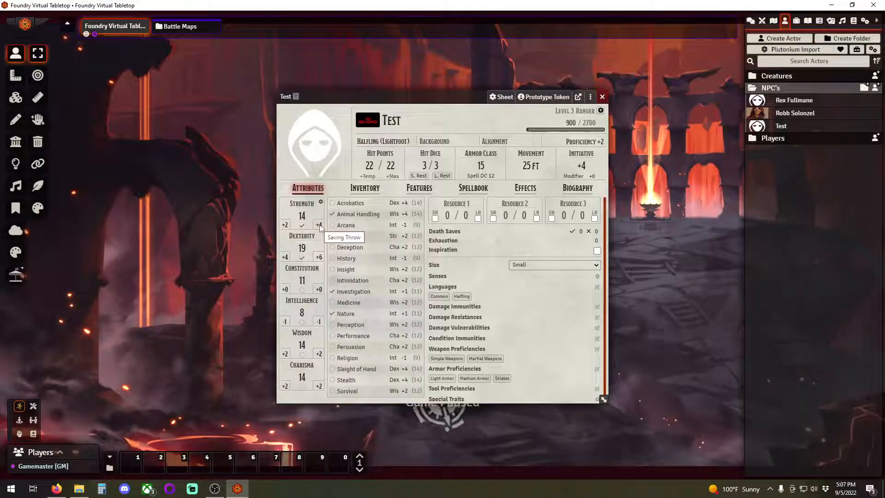
# Step: Look through the active and passive abilities in Test's feature list
pyautogui.click(572, 122)
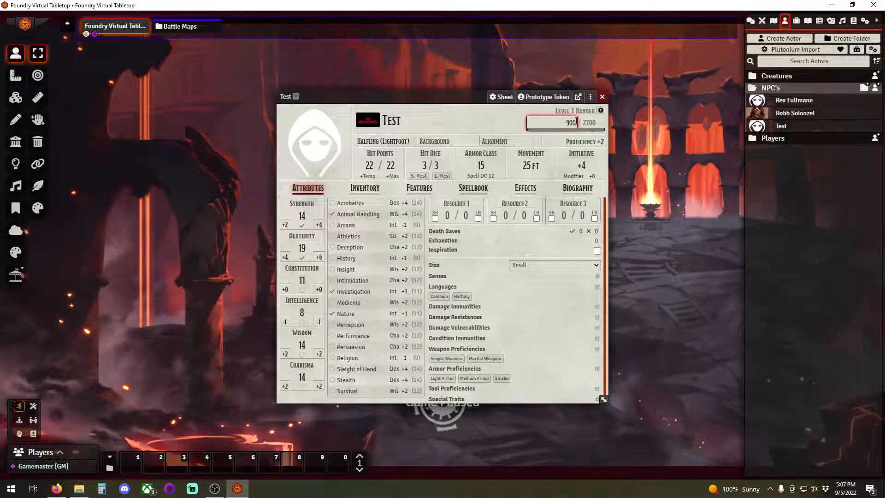
pyautogui.click(502, 151)
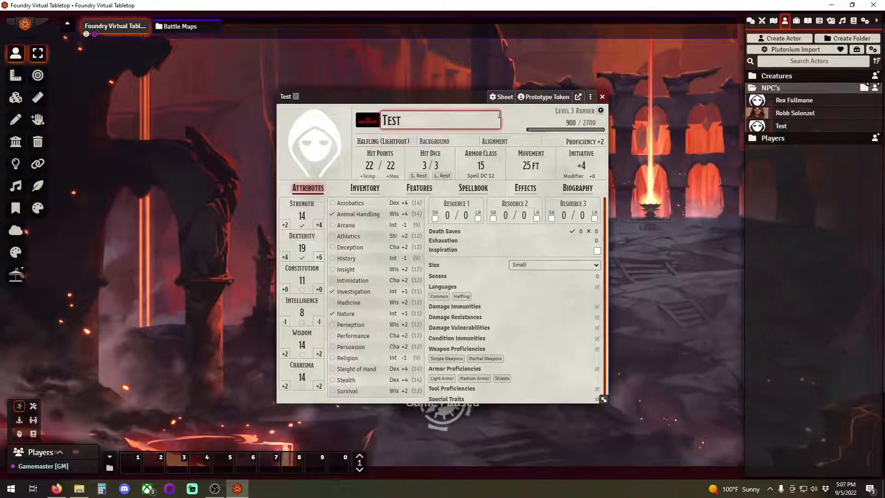
pyautogui.click(411, 191)
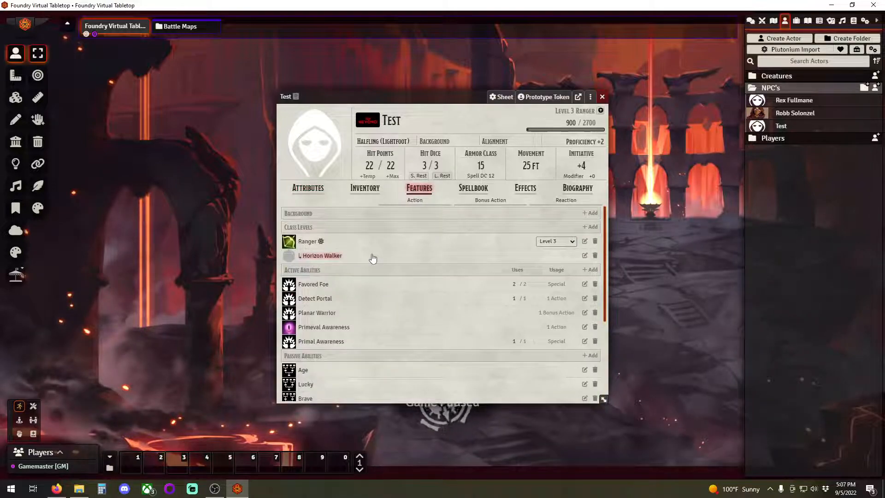
pyautogui.scroll(-3, 374, 263)
pyautogui.scroll(-3, 373, 258)
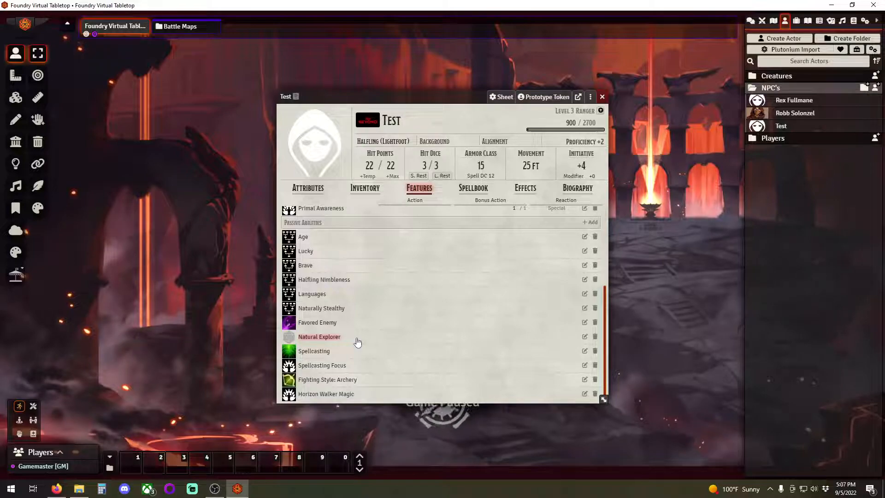
# Step: Switch to D&D Beyond and review the terrain choices of the Ranger's Natural Explorer feature
pyautogui.click(61, 486)
pyautogui.scroll(5, 223, 253)
pyautogui.scroll(2, 325, 138)
pyautogui.click(364, 123)
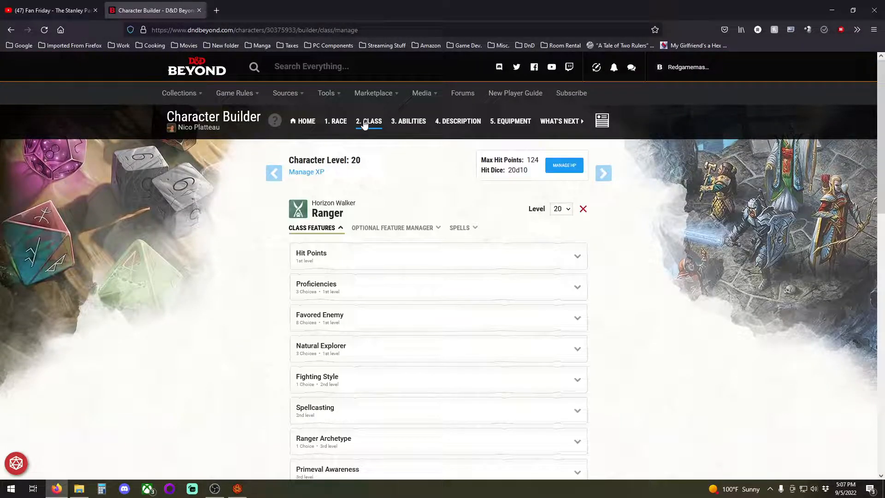
pyautogui.scroll(-1, 239, 245)
pyautogui.click(348, 300)
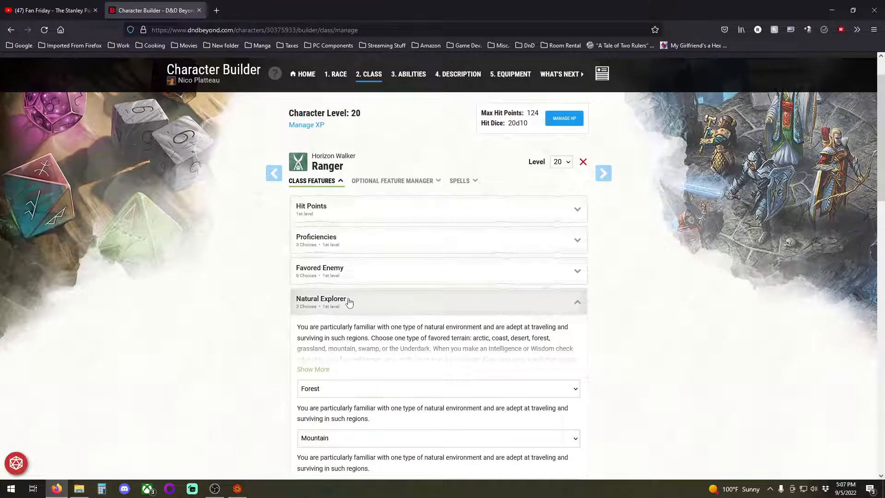
pyautogui.click(348, 301)
# Step: Switch to Foundry, read the Favored Enemy feature's description and rename the feature as Favored Enemy (Beasts)
pyautogui.click(237, 488)
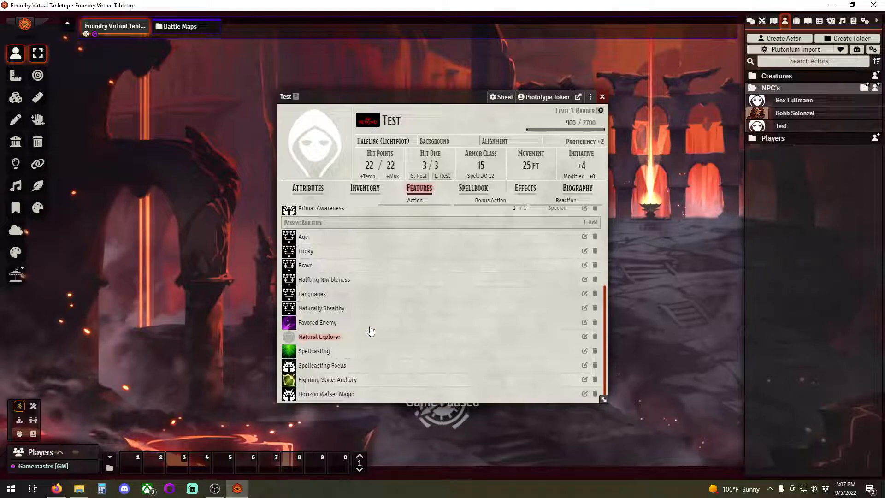
pyautogui.click(584, 321)
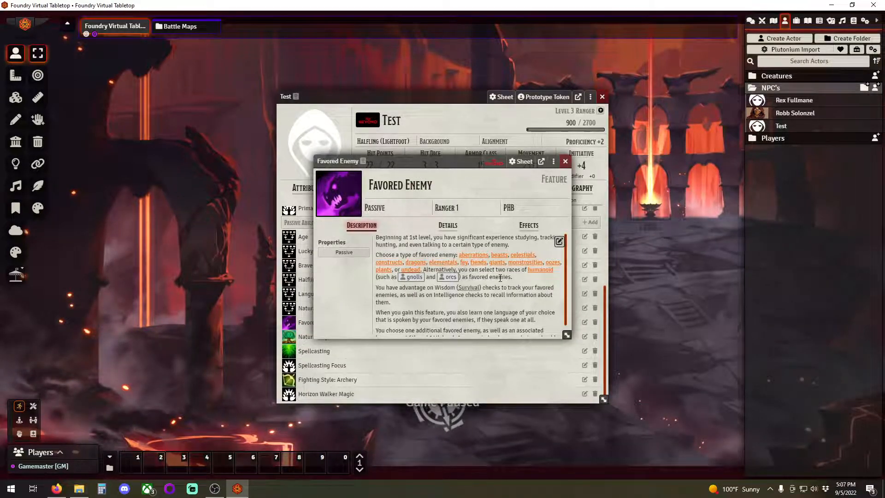
pyautogui.scroll(-1, 493, 283)
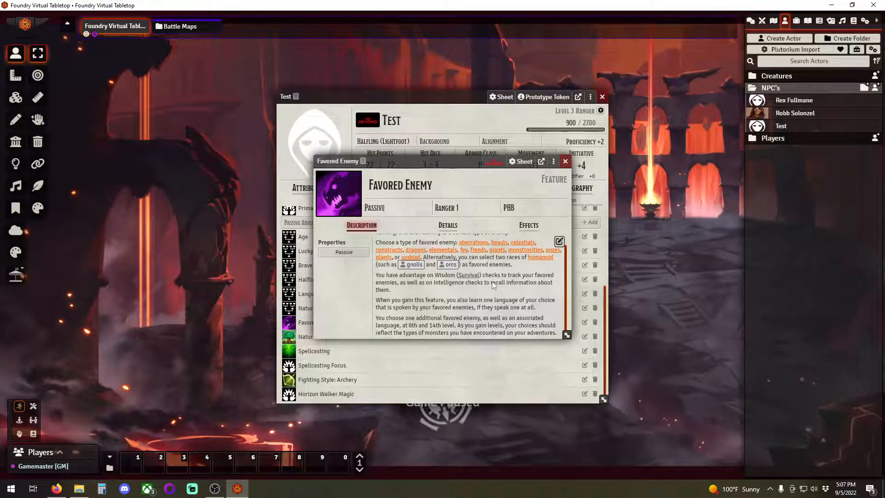
pyautogui.scroll(1, 493, 285)
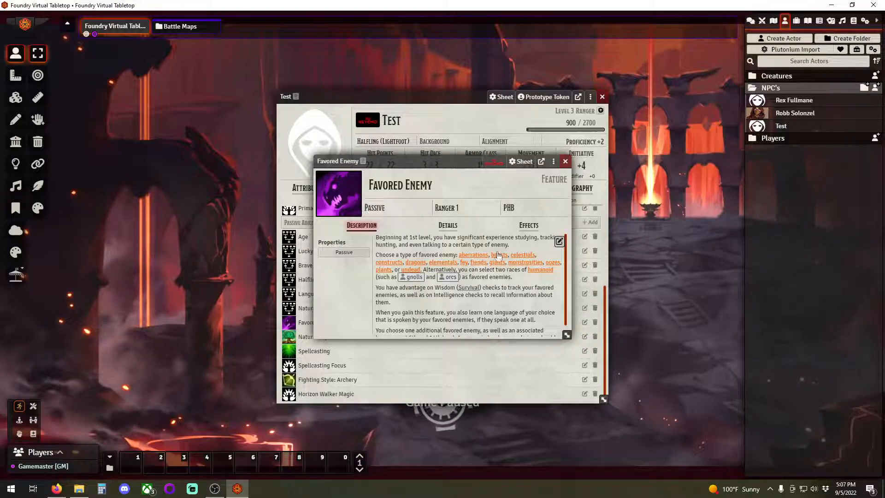
pyautogui.click(445, 190)
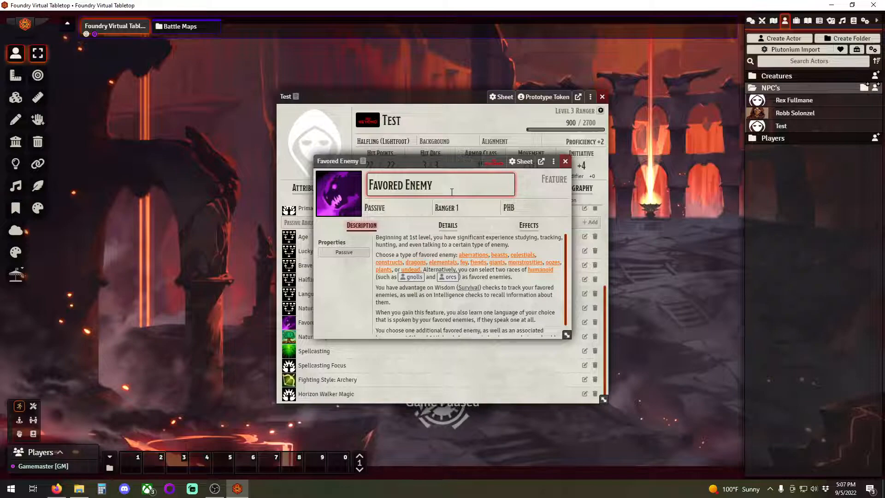
pyautogui.write('()')
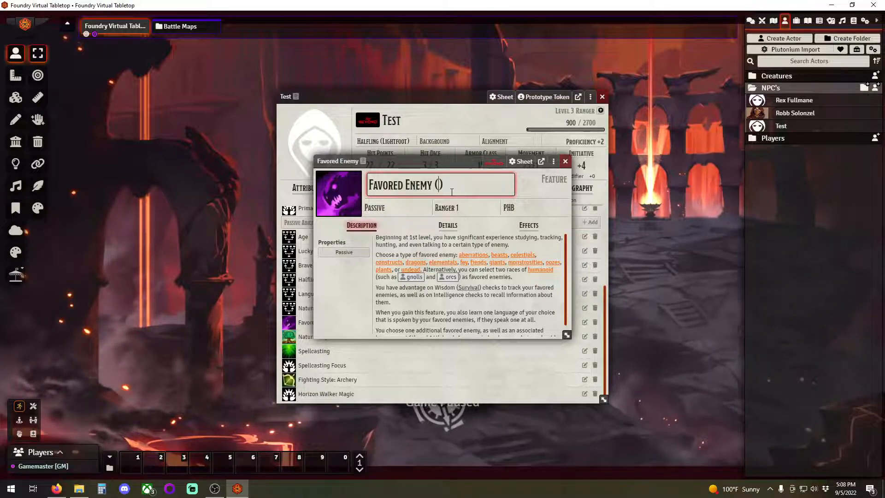
pyautogui.write('Bea')
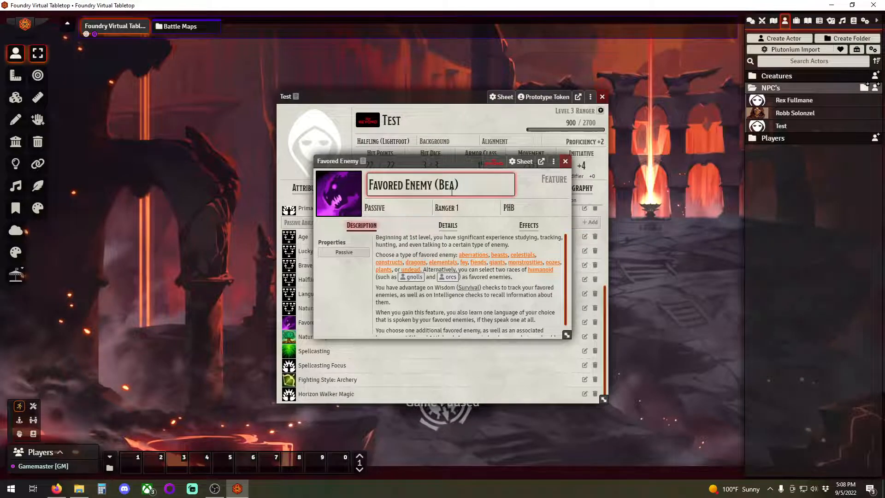
pyautogui.write('sts')
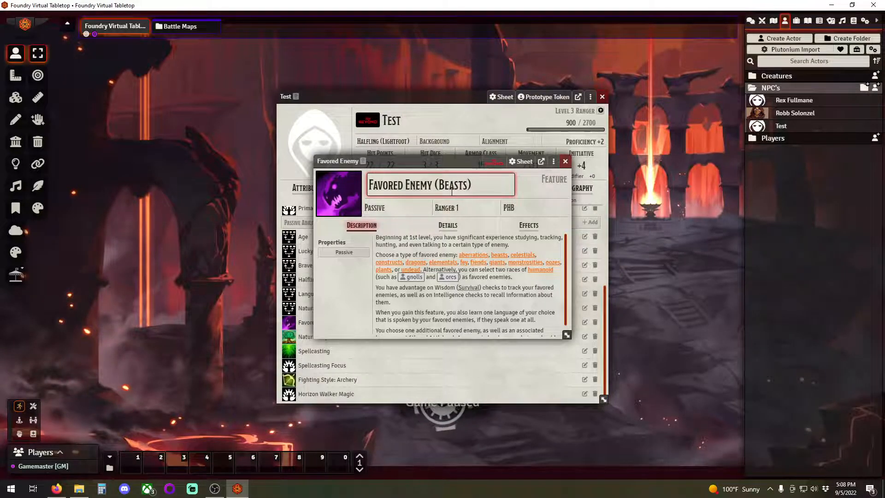
pyautogui.click(565, 161)
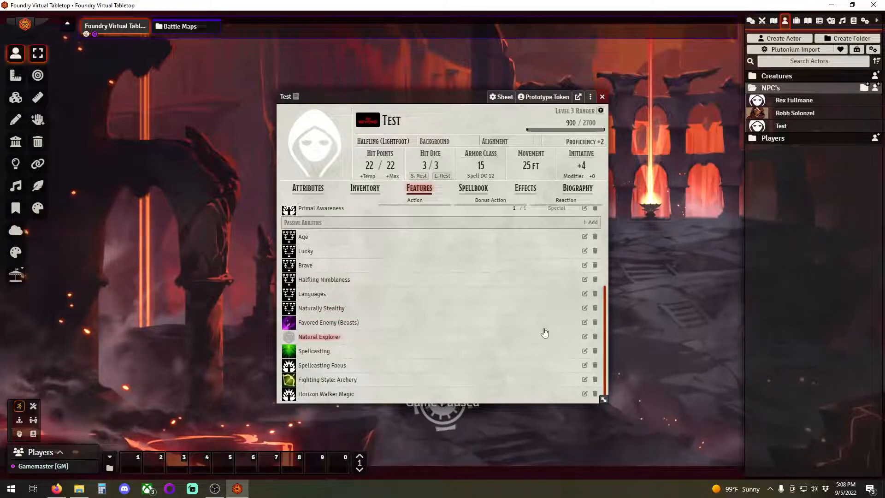
# Step: Rename the Natural Explorer feature as Natural Explorer (Forest) and close its sheet
pyautogui.click(585, 338)
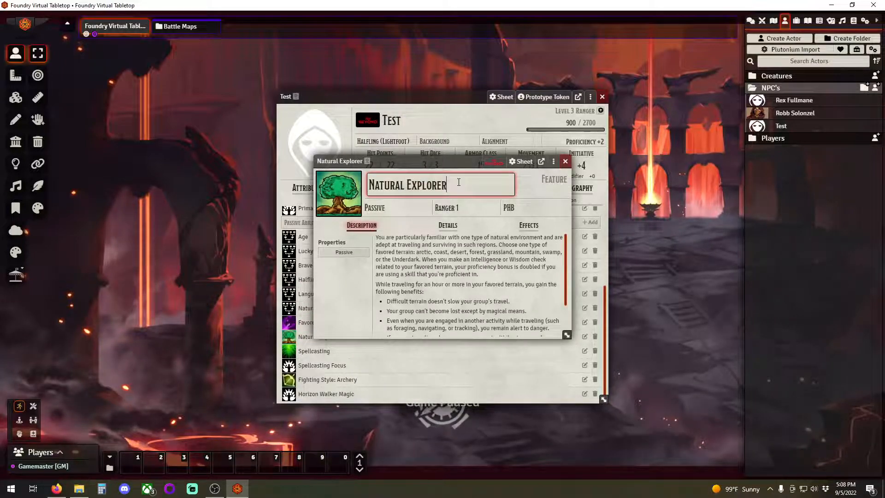
pyautogui.scroll(-2, 466, 282)
pyautogui.scroll(2, 466, 282)
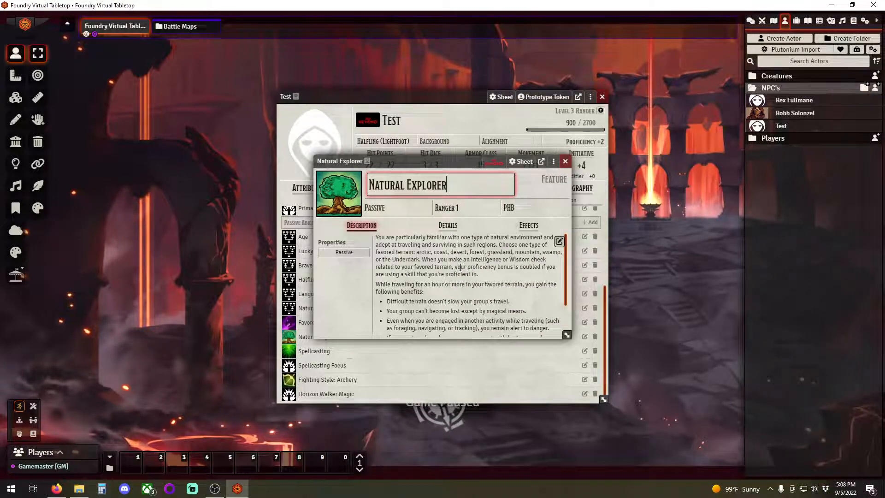
pyautogui.write('()')
pyautogui.press('Left')
pyautogui.write('Forest')
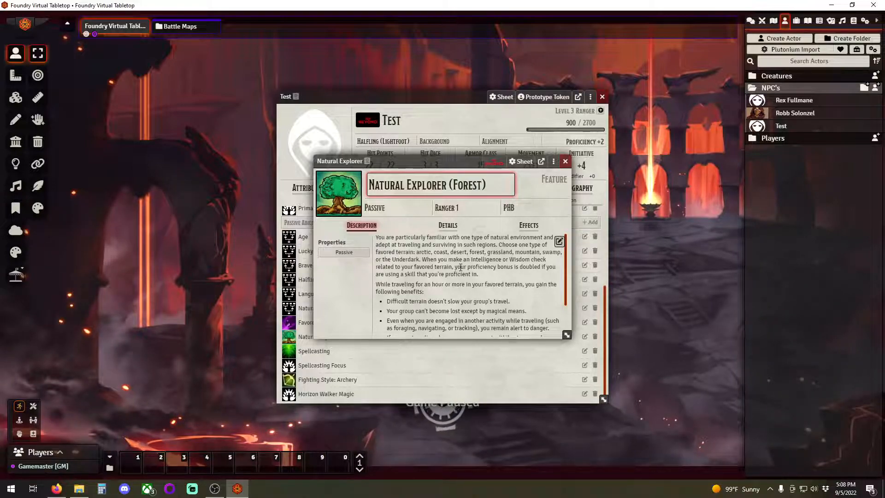
pyautogui.press('Return')
pyautogui.click(565, 161)
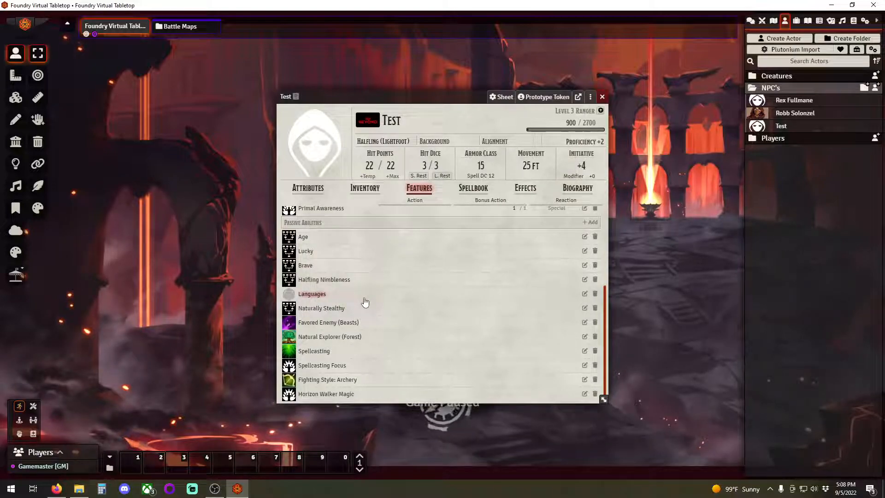
# Step: Check the Ranger class table's spells known at 3rd level against the spells in Test's spellbook
pyautogui.click(474, 188)
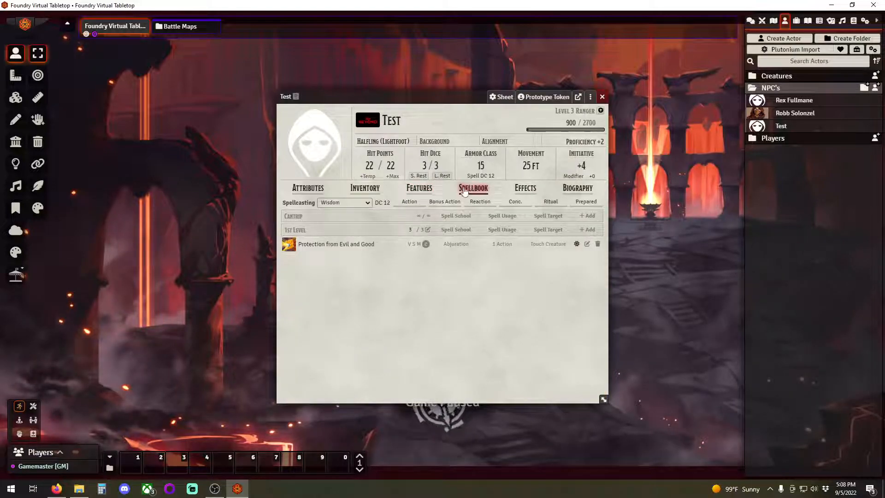
pyautogui.click(421, 188)
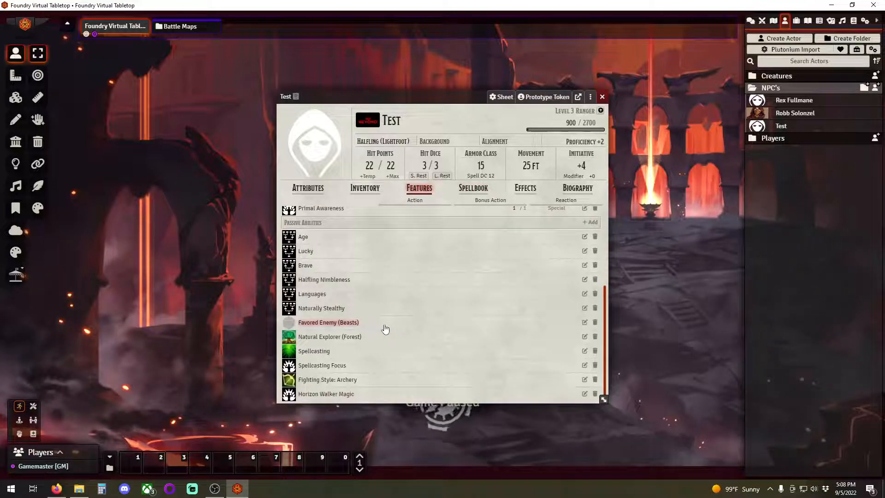
pyautogui.scroll(3, 365, 282)
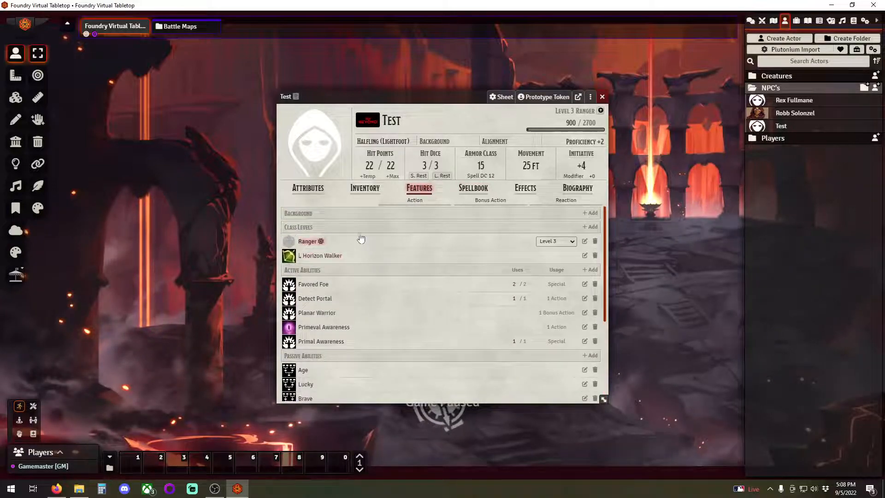
pyautogui.click(305, 242)
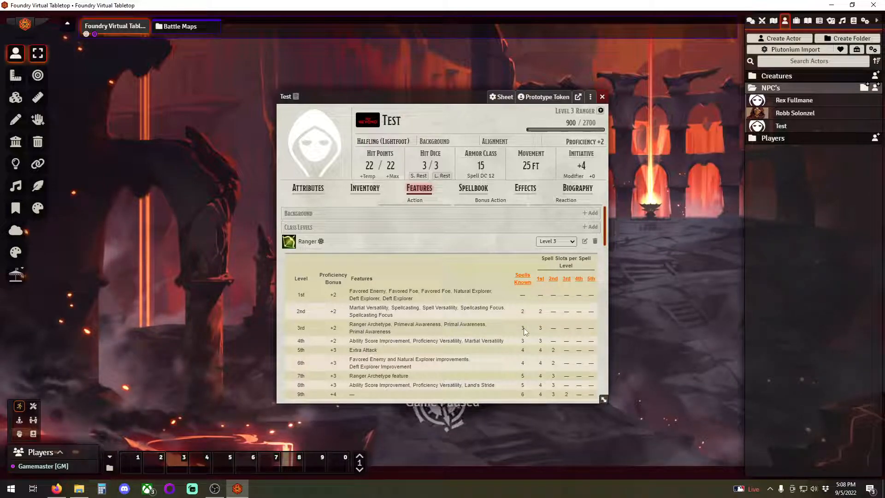
pyautogui.click(483, 191)
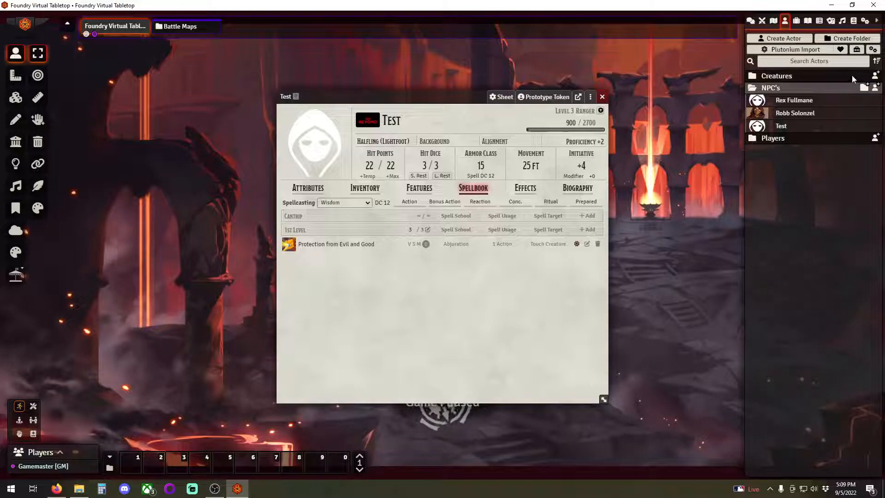
# Step: Try to import all spells into the world's items with Plutonium, cancelling at the large-import confirmation and closing the spell list
pyautogui.click(799, 24)
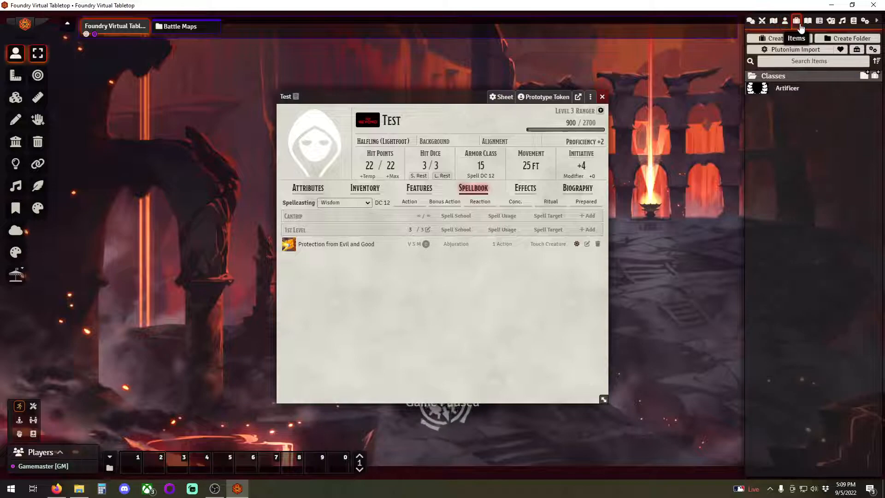
pyautogui.click(822, 50)
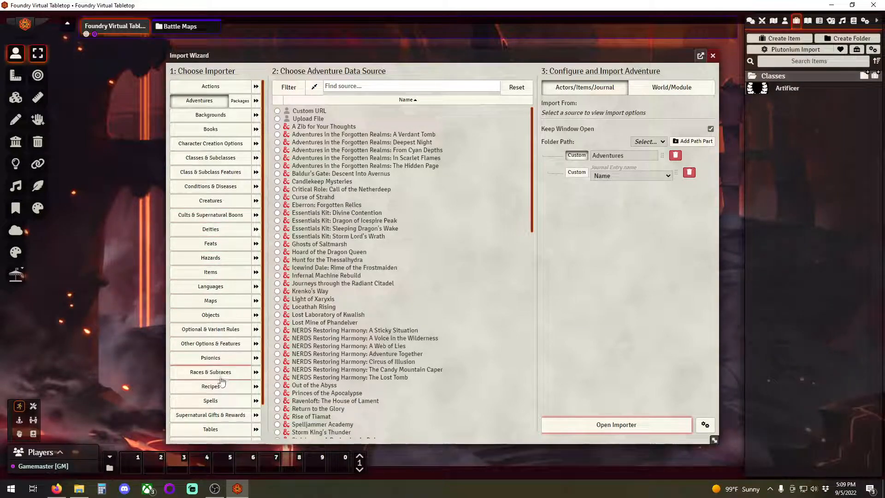
pyautogui.click(256, 401)
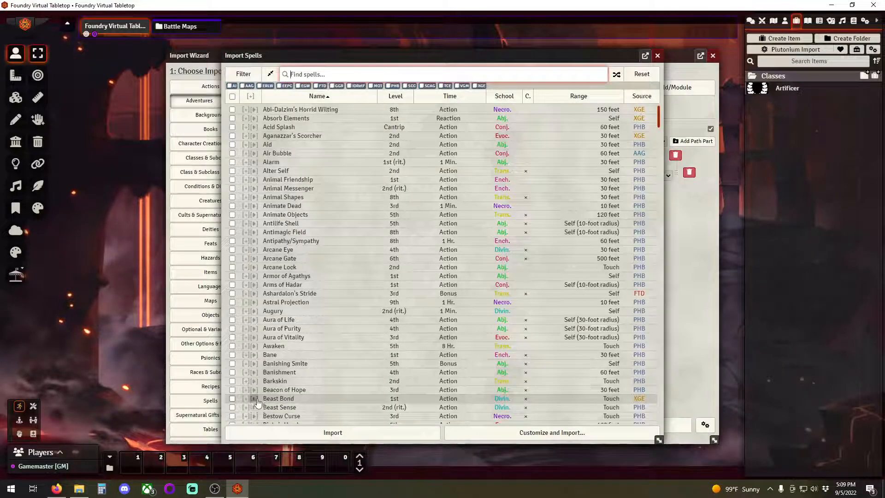
pyautogui.click(231, 110)
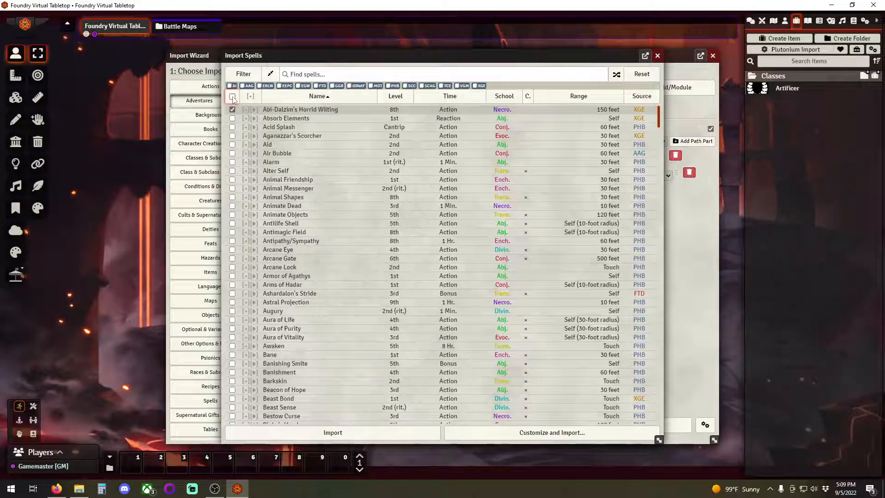
pyautogui.click(232, 96)
pyautogui.scroll(-5, 264, 156)
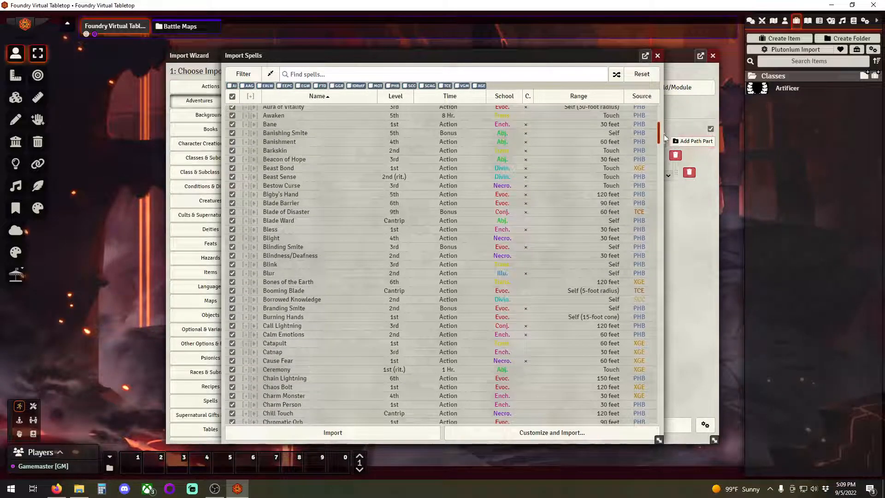
pyautogui.moveTo(659, 134); pyautogui.dragTo(642, 419)
pyautogui.click(424, 432)
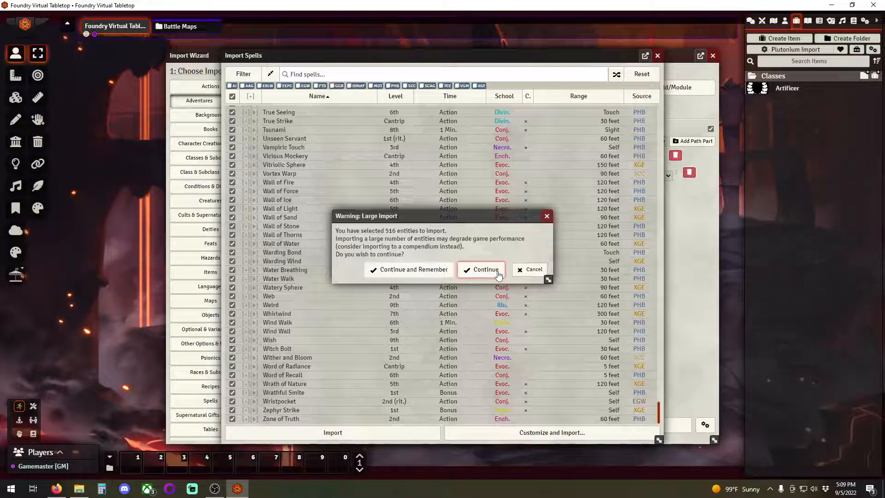
pyautogui.click(521, 272)
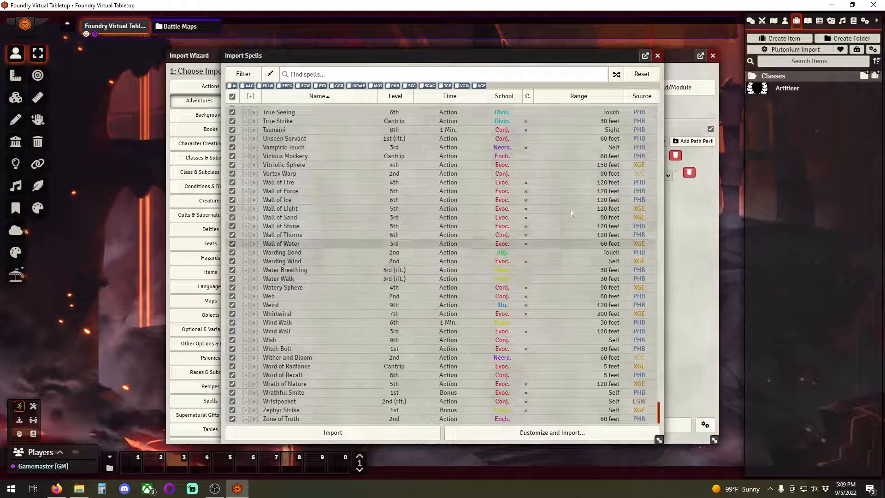
pyautogui.click(658, 56)
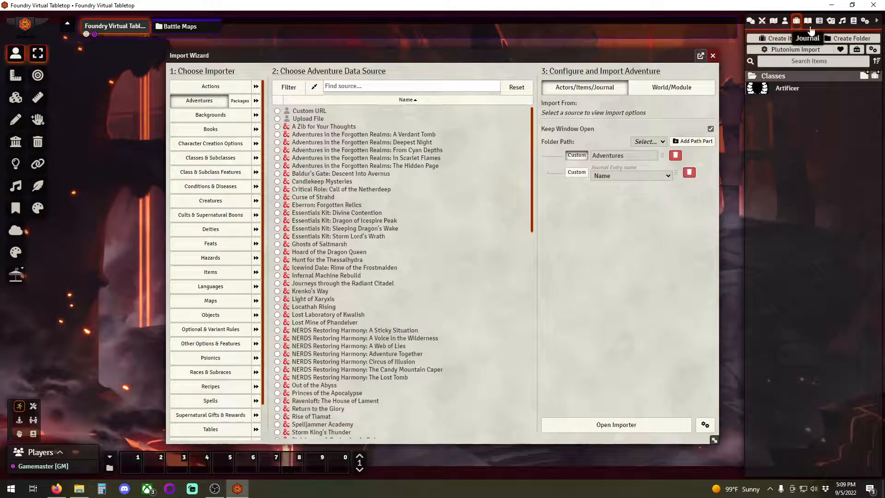
# Step: Review the document types offered for a new compendium, close the form without creating one and glance at the Actor compendium folder
pyautogui.click(853, 21)
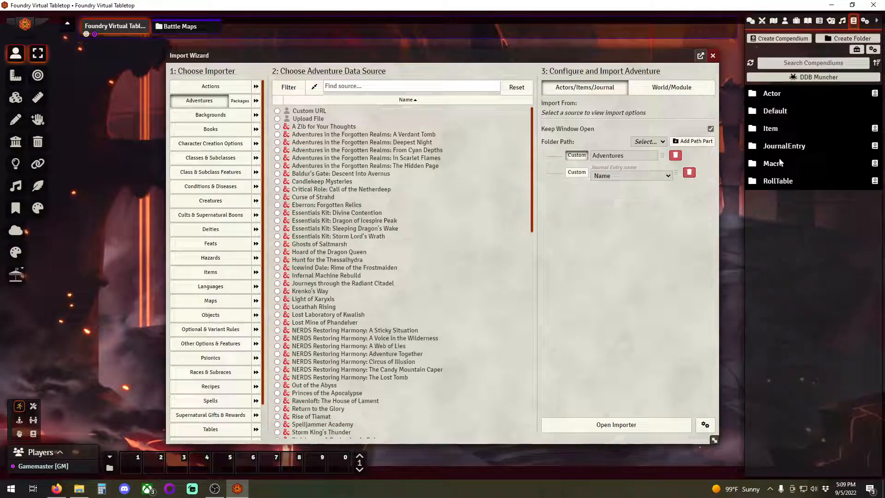
pyautogui.click(782, 39)
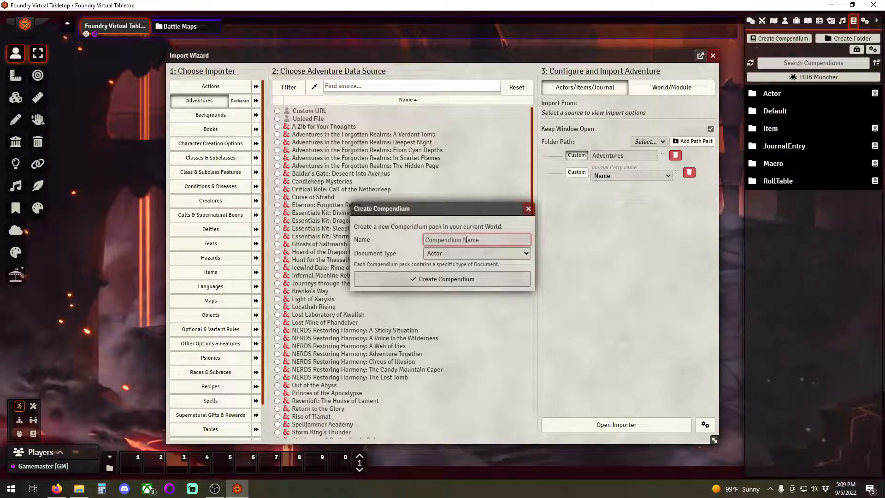
pyautogui.click(458, 257)
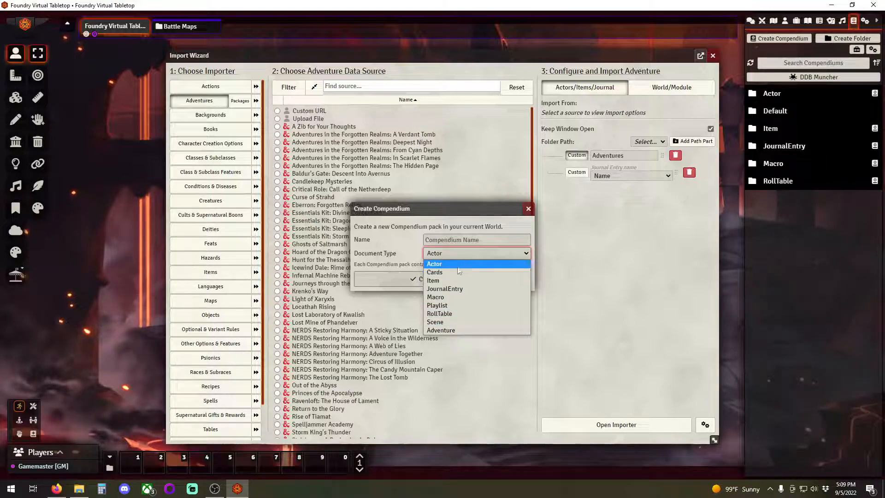
pyautogui.click(466, 252)
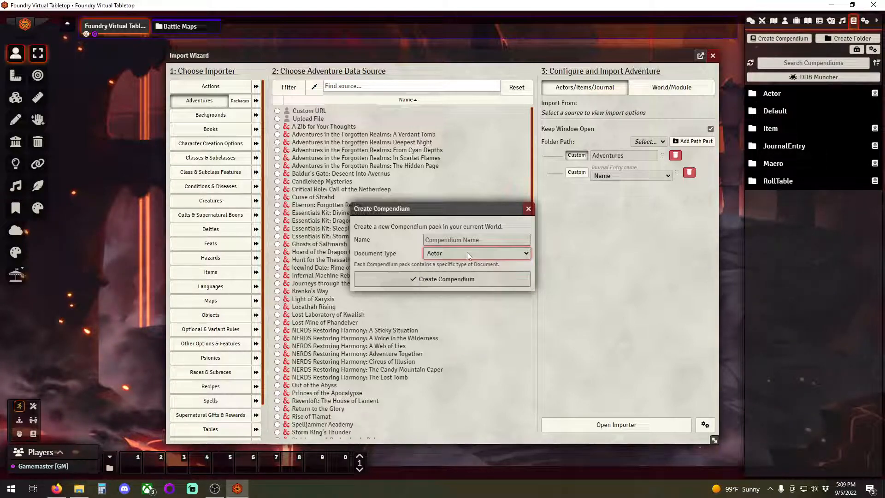
pyautogui.click(528, 208)
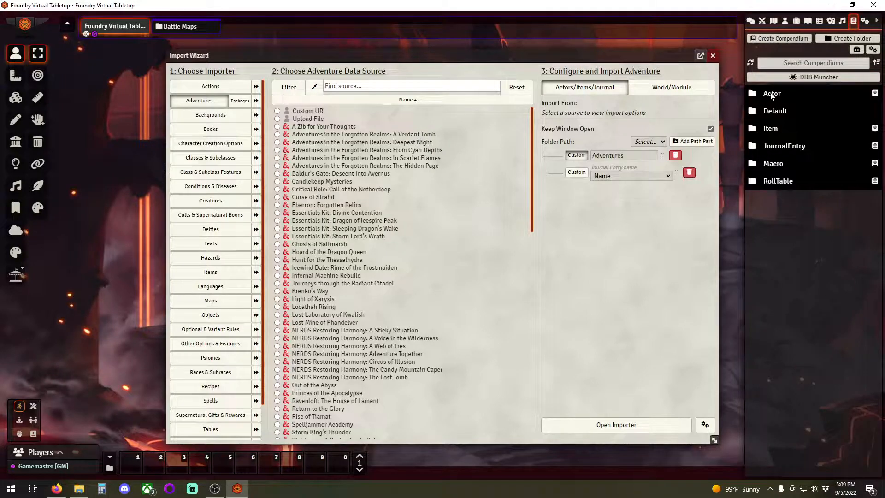
pyautogui.click(750, 95)
pyautogui.click(750, 94)
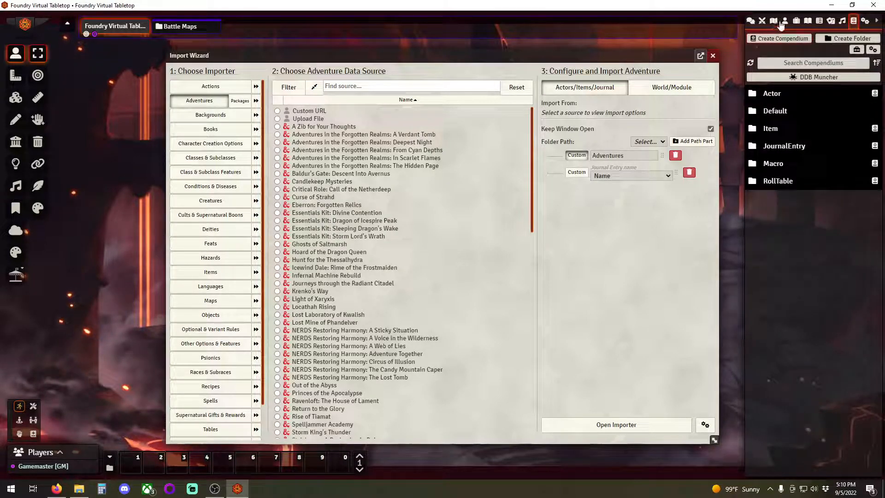
# Step: Return to the world's items, reopen Plutonium's spell importer and deselect all spells
pyautogui.click(796, 21)
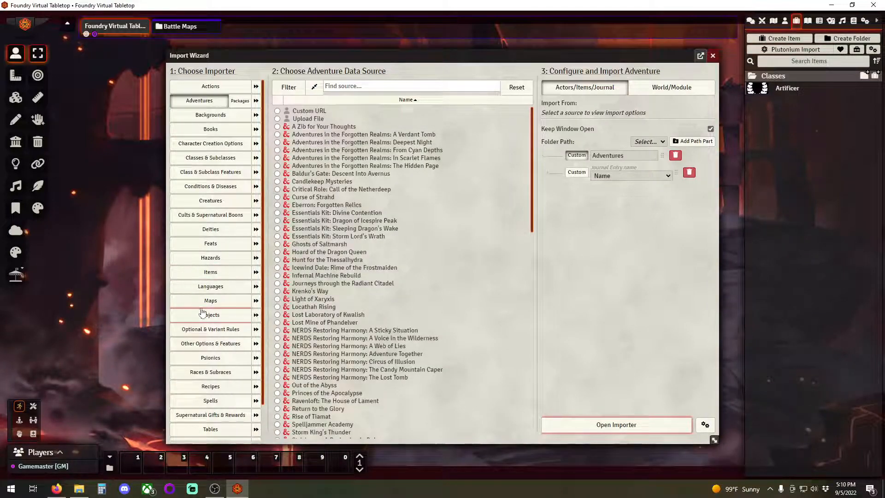
pyautogui.click(210, 401)
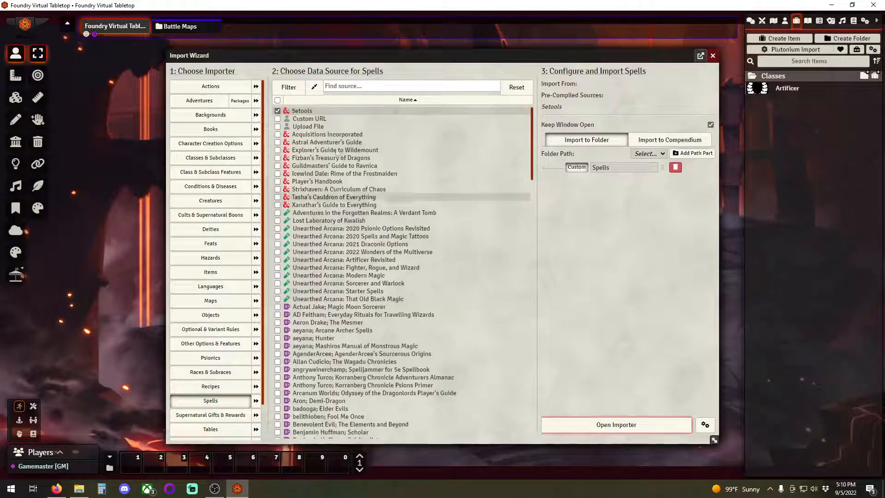
pyautogui.click(260, 401)
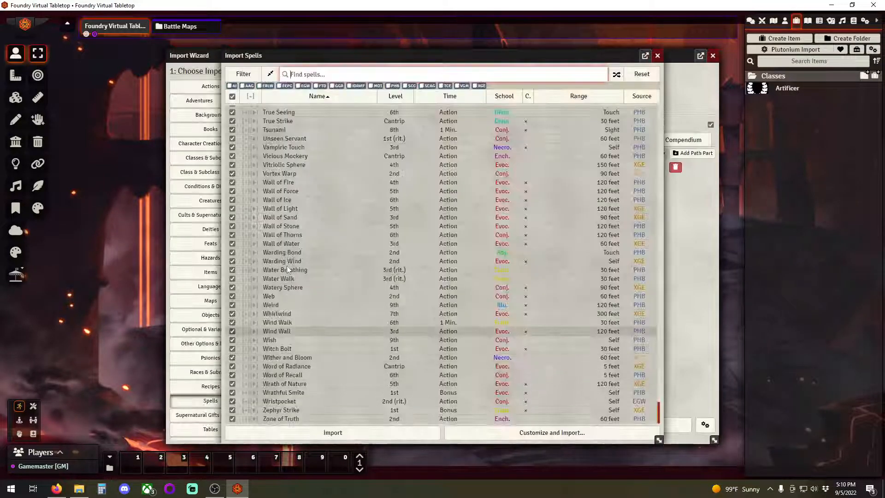
pyautogui.click(232, 95)
pyautogui.scroll(6, 654, 396)
pyautogui.moveTo(658, 397); pyautogui.dragTo(658, 113)
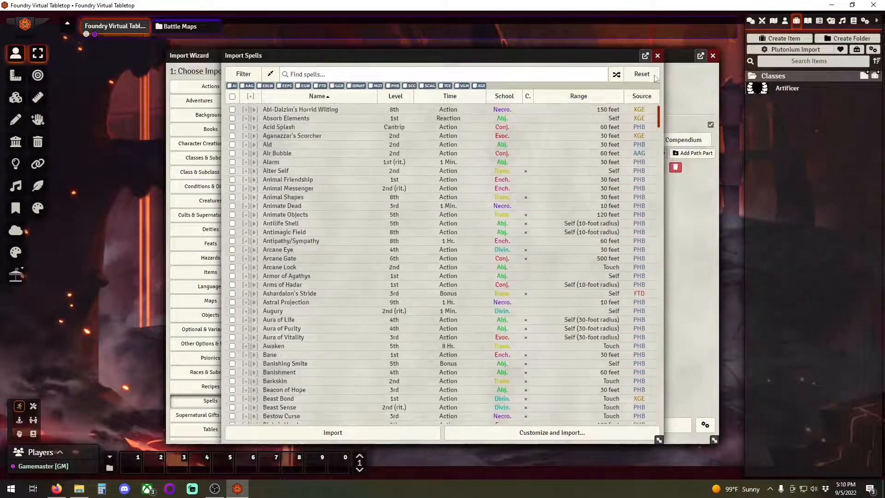
# Step: Import the spells Abi-Dalzim's Horrid Wilting and Absorb Elements into the Spells folder and dismiss the import report
pyautogui.click(233, 110)
pyautogui.click(232, 117)
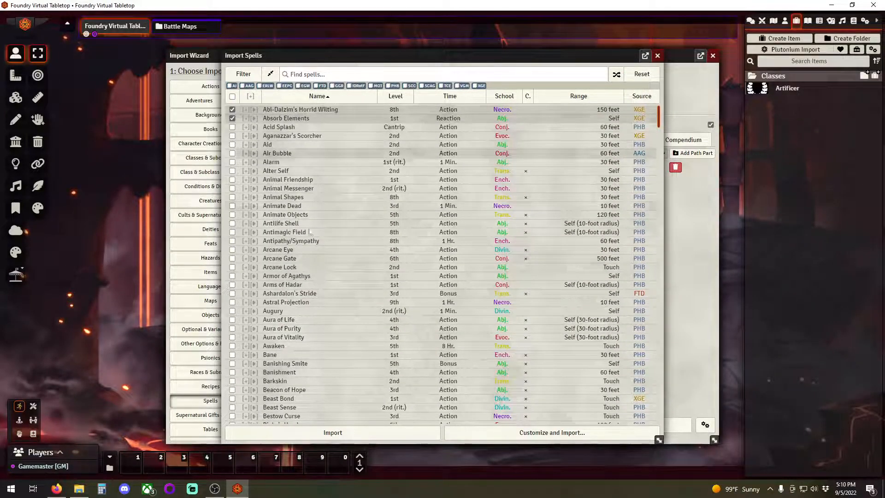
pyautogui.click(402, 431)
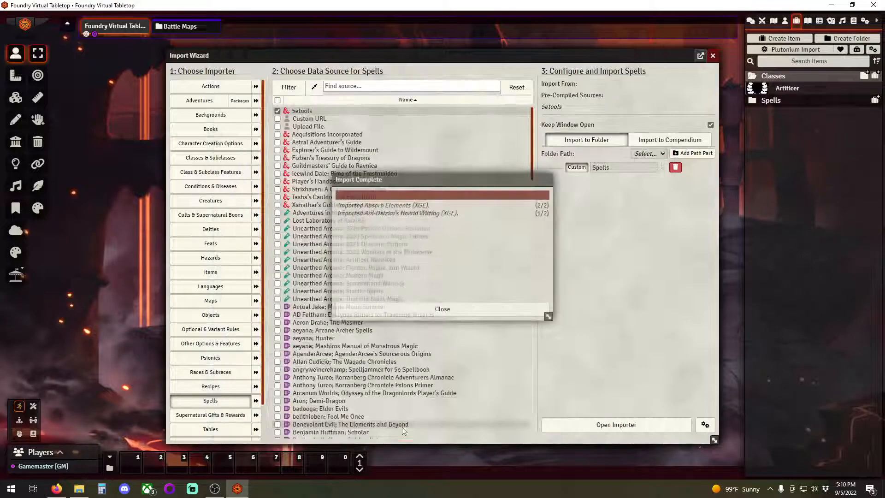
pyautogui.click(452, 308)
# Step: Expand the Spells folder, examine the sheets of both imported spells, and close them along with the import wizard
pyautogui.click(756, 101)
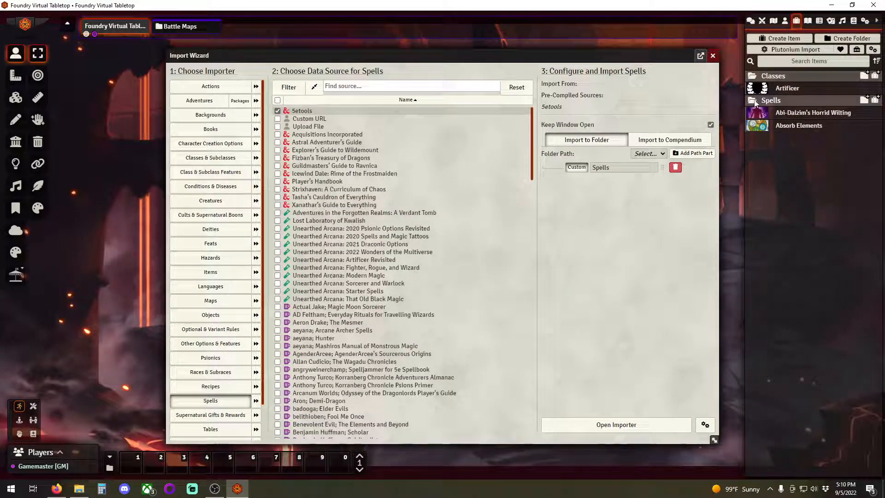
pyautogui.click(798, 117)
pyautogui.click(800, 131)
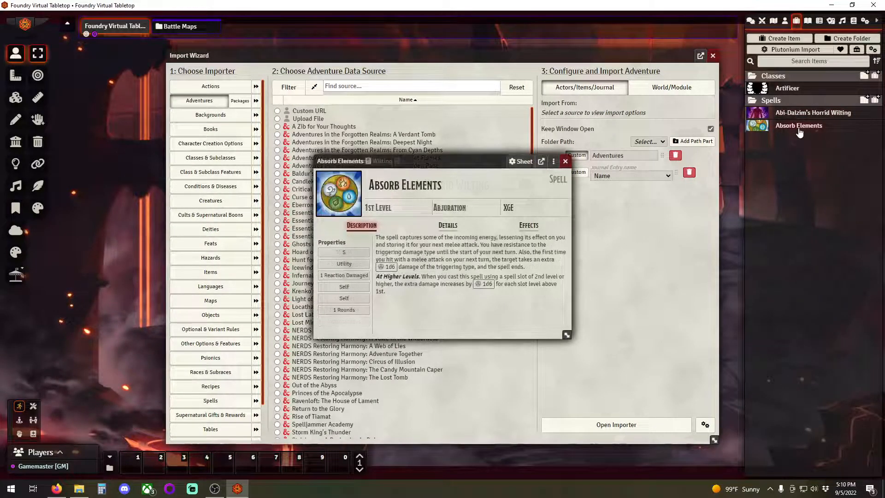
pyautogui.click(712, 55)
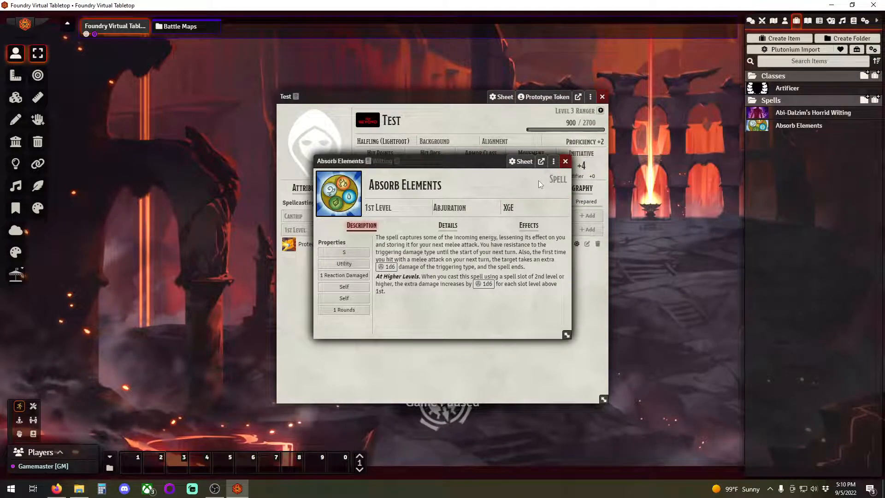
pyautogui.click(563, 168)
pyautogui.click(796, 113)
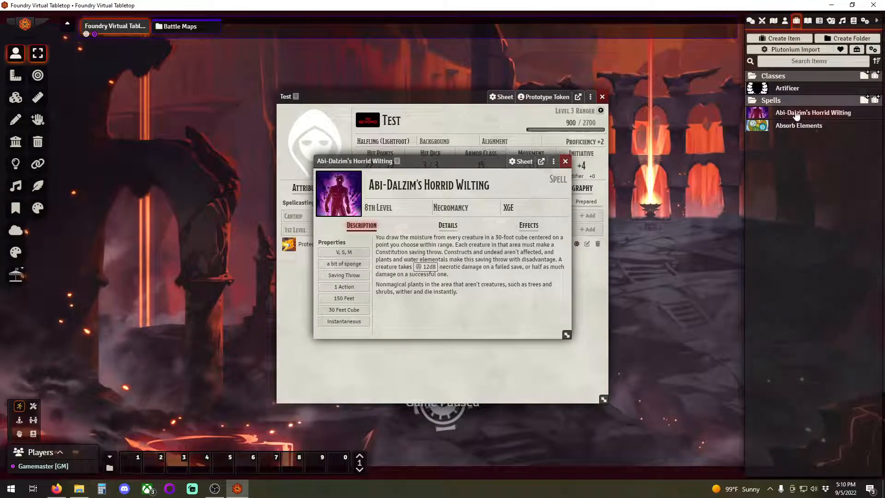
pyautogui.click(565, 161)
# Step: Add Abi-Dalzim's Horrid Wilting from the Spells folder to Test's spellbook and delete it from the spellbook again
pyautogui.moveTo(778, 112); pyautogui.dragTo(352, 281)
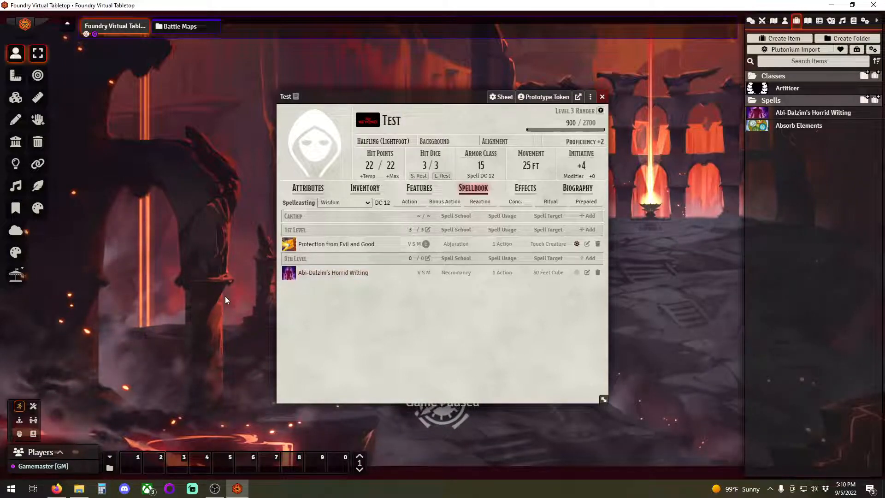
pyautogui.click(598, 273)
pyautogui.click(412, 260)
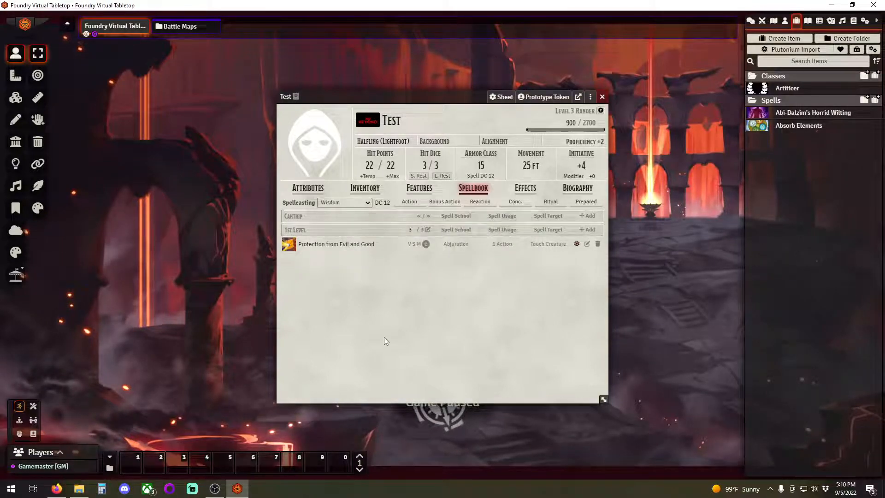
pyautogui.click(454, 121)
pyautogui.click(461, 95)
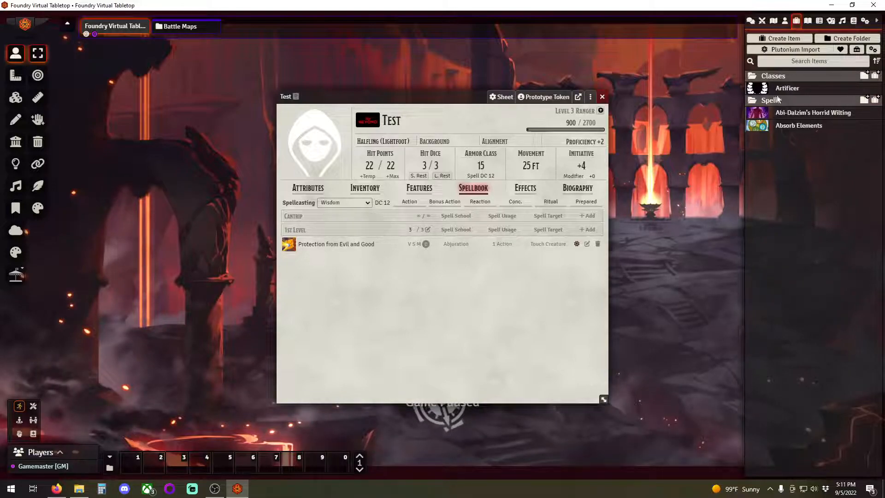
# Step: Collapse the Spells folder and open Plutonium's spell importer for the actor Test
pyautogui.click(758, 100)
pyautogui.click(758, 101)
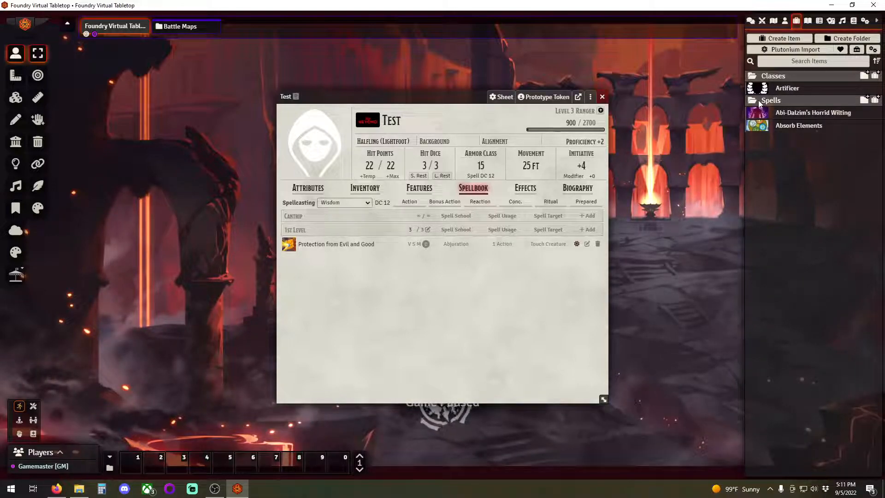
pyautogui.click(758, 100)
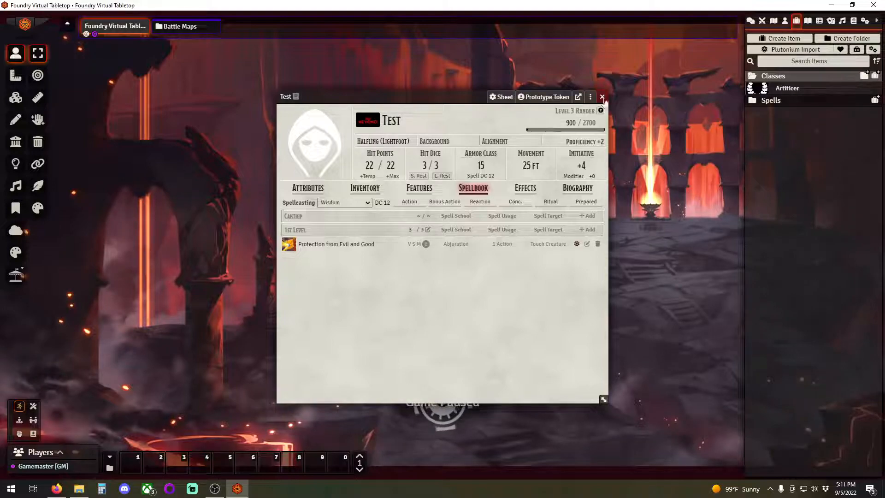
pyautogui.click(590, 97)
pyautogui.click(593, 97)
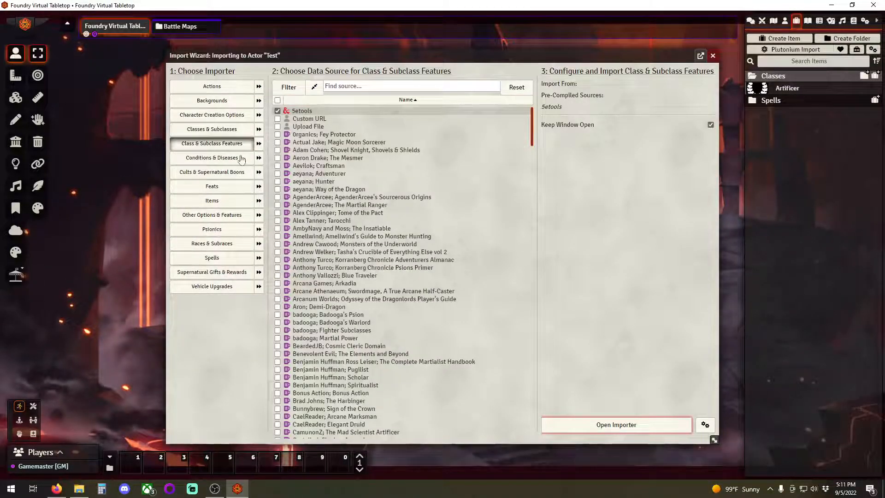
pyautogui.click(227, 255)
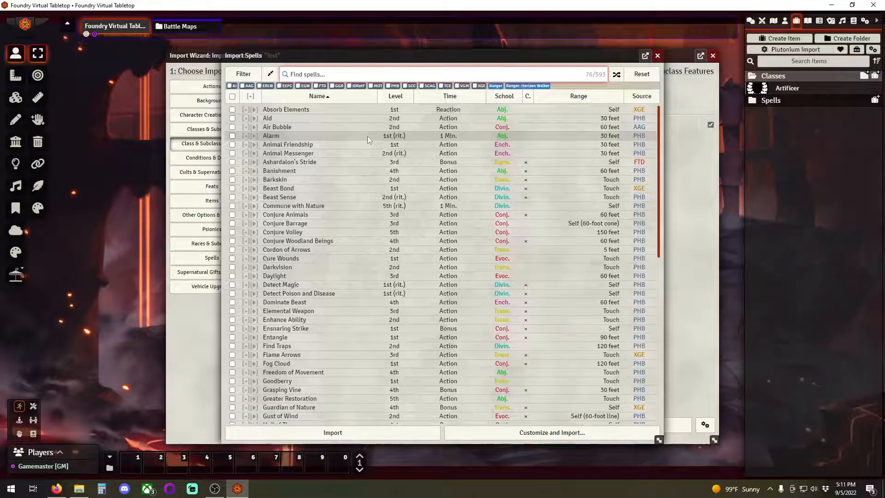
# Step: Look through the importer's Ranger spell list and sort it by level in ascending order
pyautogui.scroll(-3, 367, 139)
pyautogui.scroll(-1, 367, 140)
pyautogui.scroll(4, 367, 139)
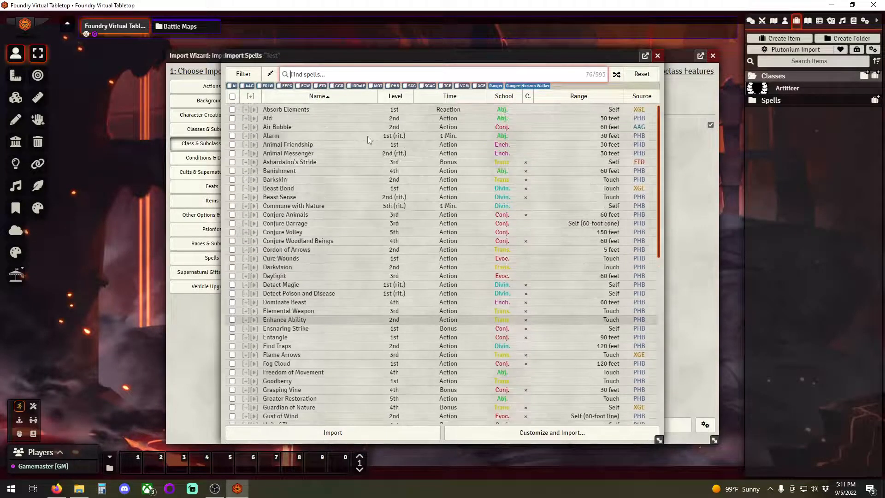
pyautogui.click(402, 98)
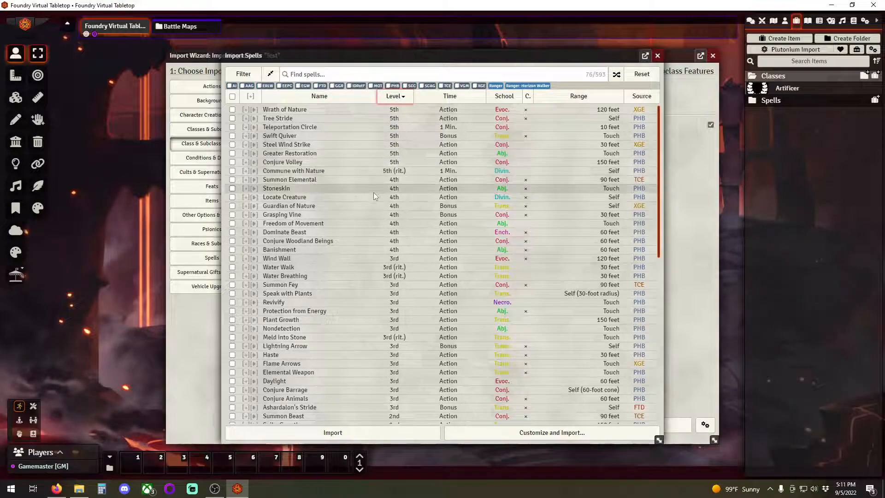
pyautogui.click(399, 97)
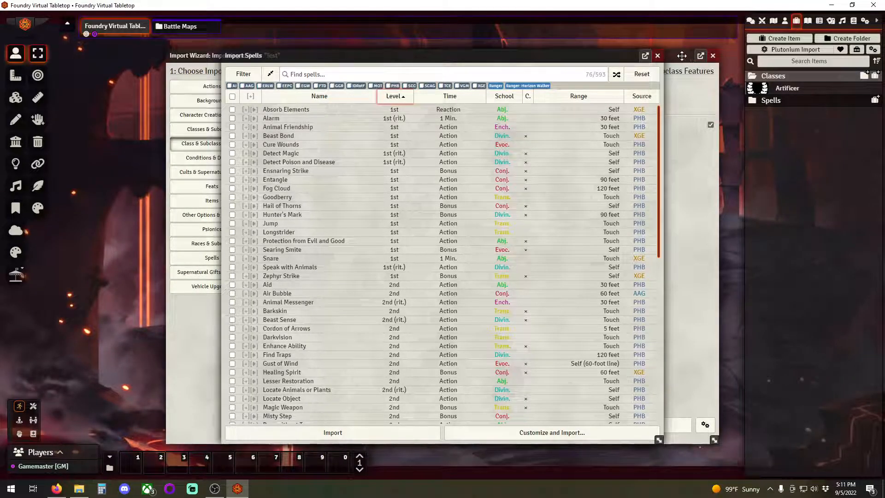
# Step: Move the importer windows aside and examine the Ranger class table with spells known and spell slots in Test's features
pyautogui.moveTo(591, 51); pyautogui.dragTo(418, 60)
pyautogui.moveTo(558, 56); pyautogui.dragTo(405, 80)
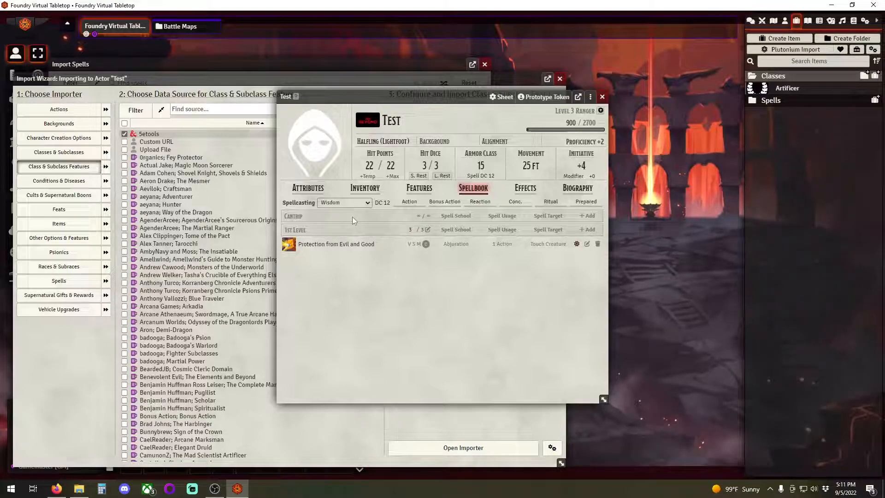
pyautogui.click(419, 188)
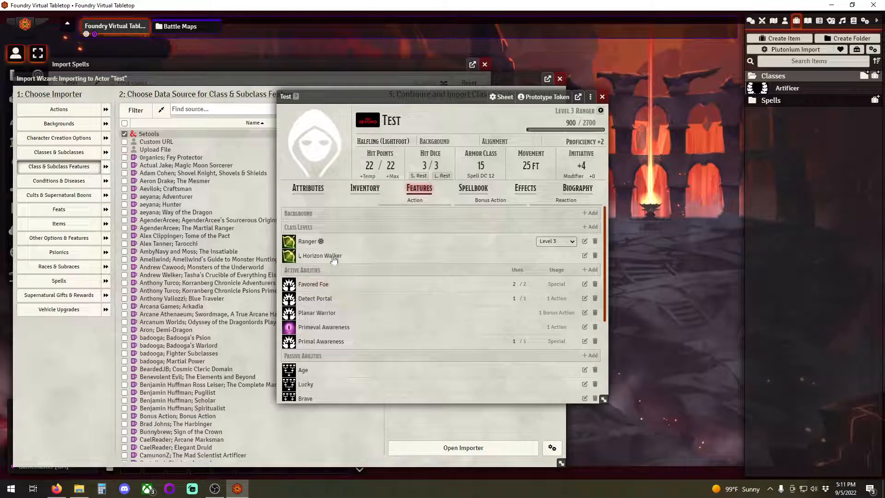
pyautogui.click(316, 243)
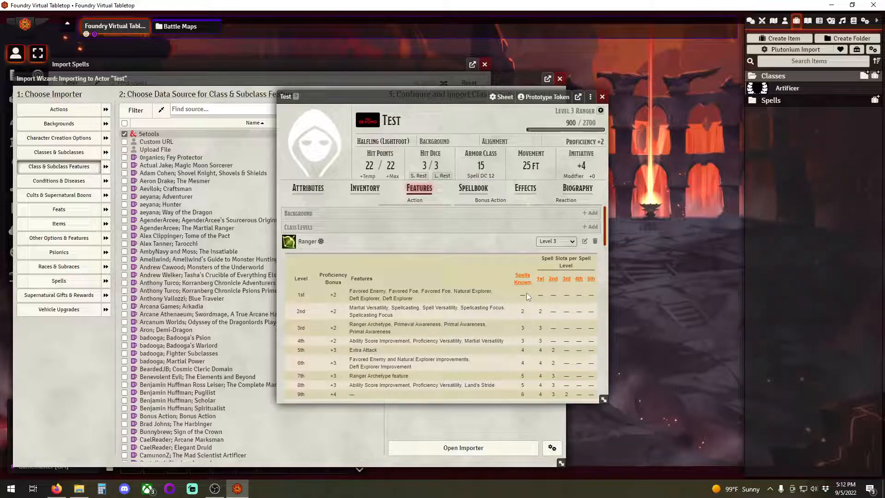
pyautogui.scroll(-2, 527, 296)
pyautogui.scroll(-2, 527, 297)
pyautogui.scroll(5, 527, 296)
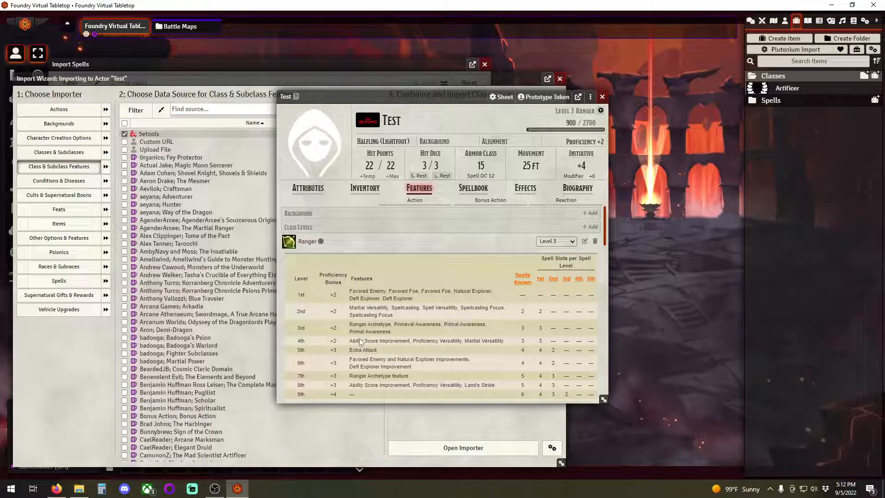
pyautogui.scroll(-5, 362, 343)
pyautogui.scroll(5, 405, 328)
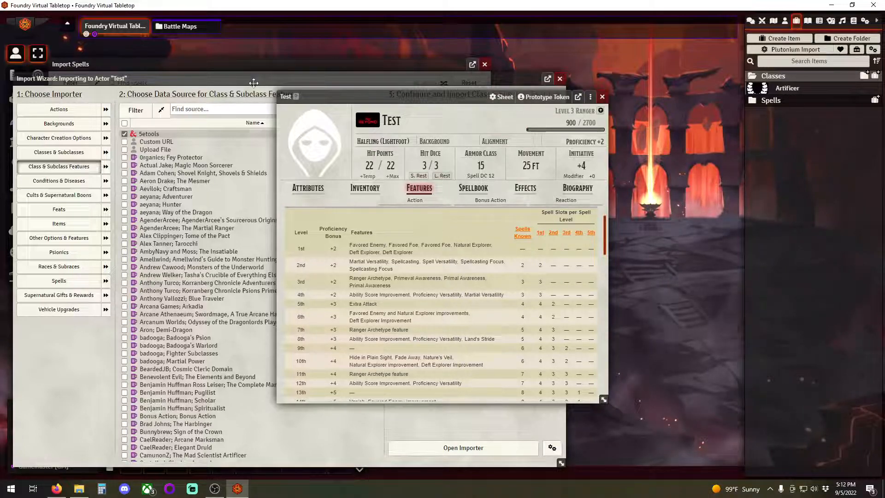
# Step: Import the spells Fog Cloud, Goodberry and Hunter's Mark into Test, then close the import wizard and the import report
pyautogui.click(257, 65)
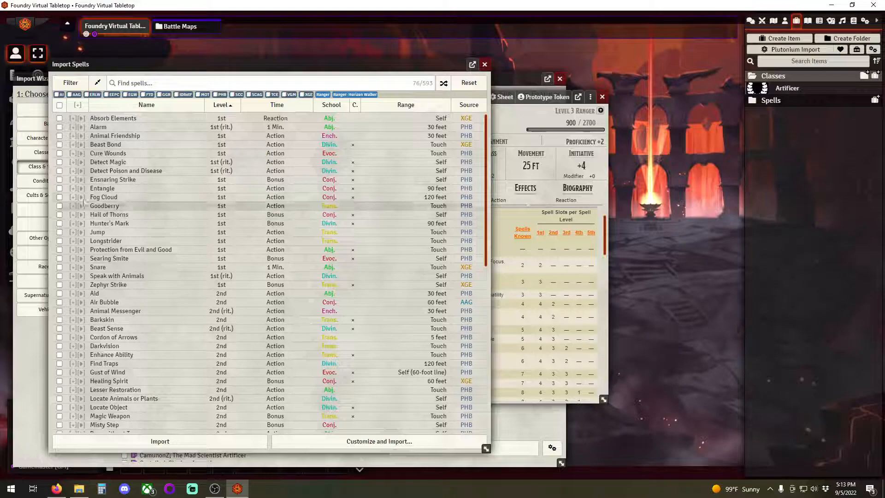
pyautogui.click(60, 197)
pyautogui.click(60, 205)
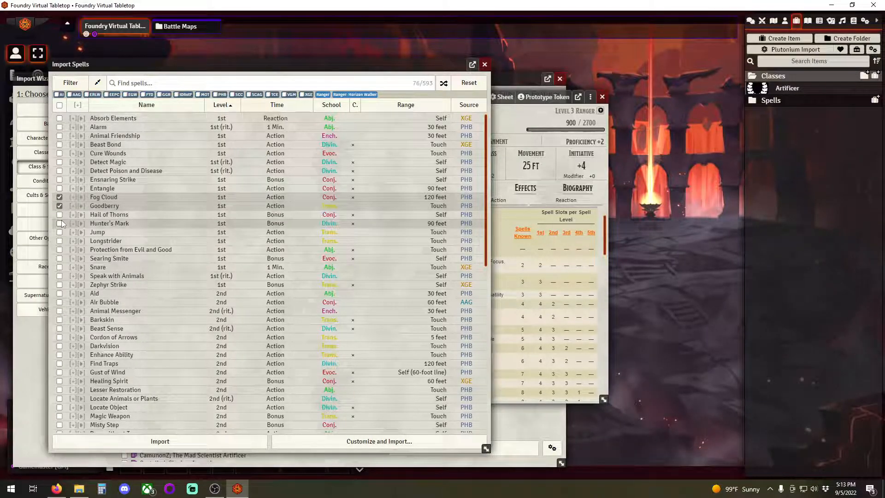
pyautogui.click(59, 223)
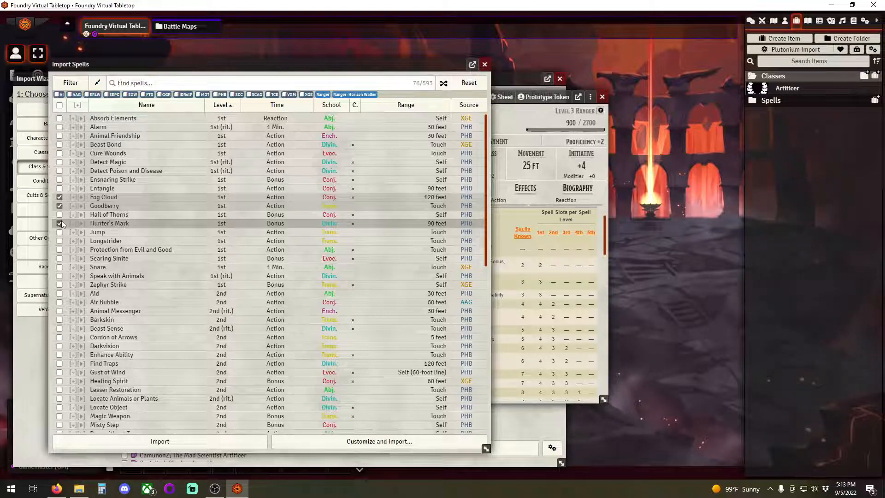
pyautogui.click(150, 440)
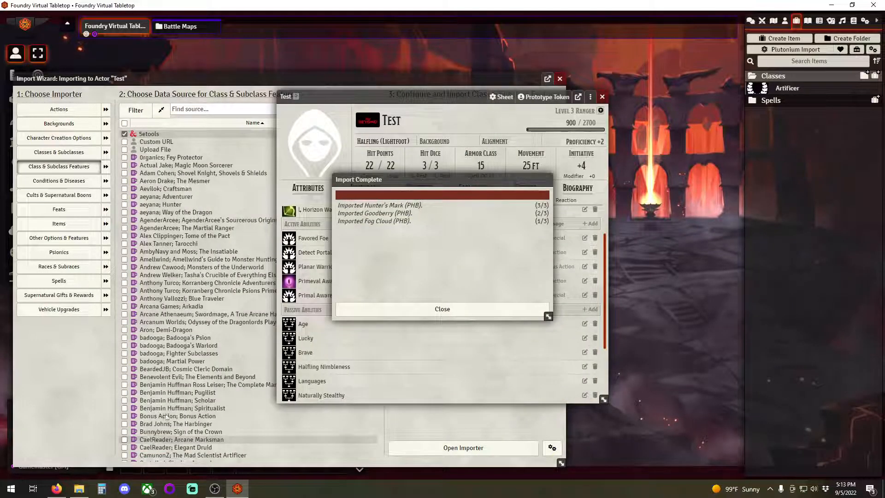
pyautogui.click(559, 78)
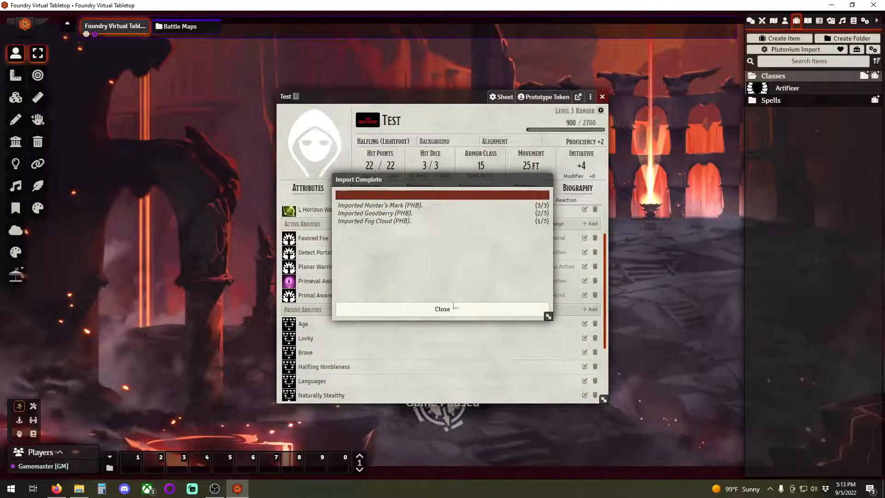
pyautogui.click(443, 243)
# Step: Expand Protection from Evil and Good in Test's spellbook and read its linked Charmed and Frightened conditions, closing each one
pyautogui.click(473, 187)
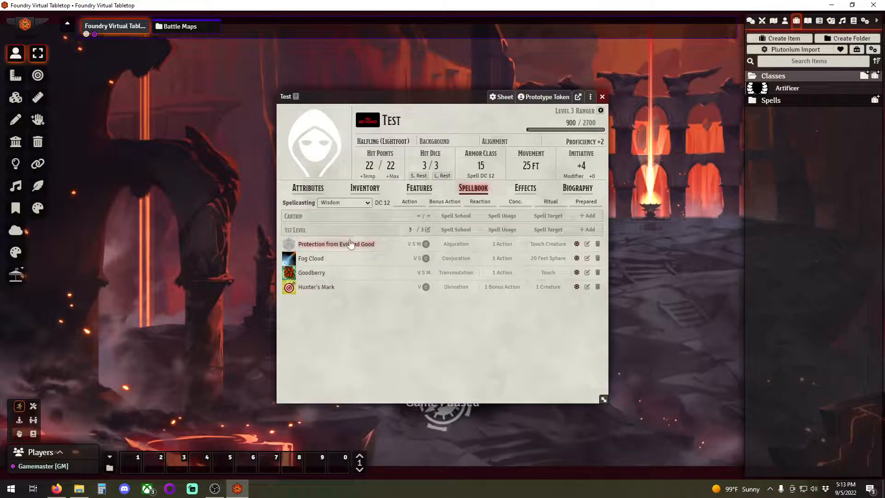
pyautogui.click(324, 246)
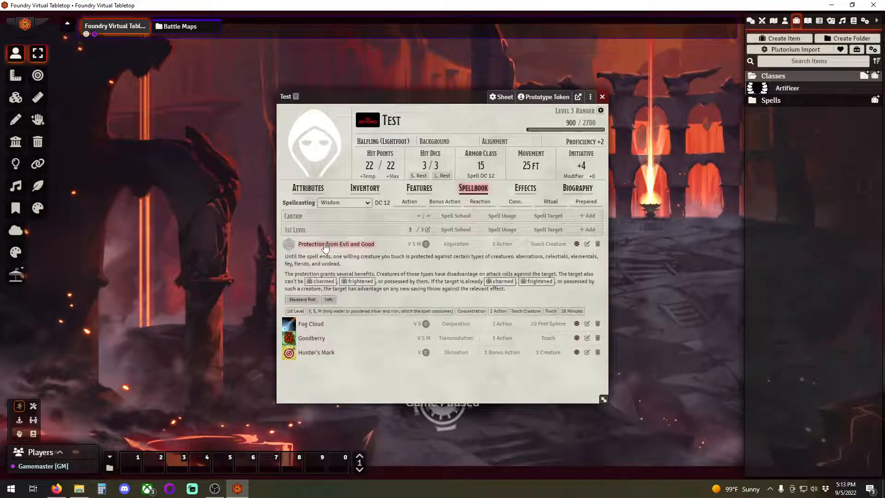
pyautogui.click(314, 285)
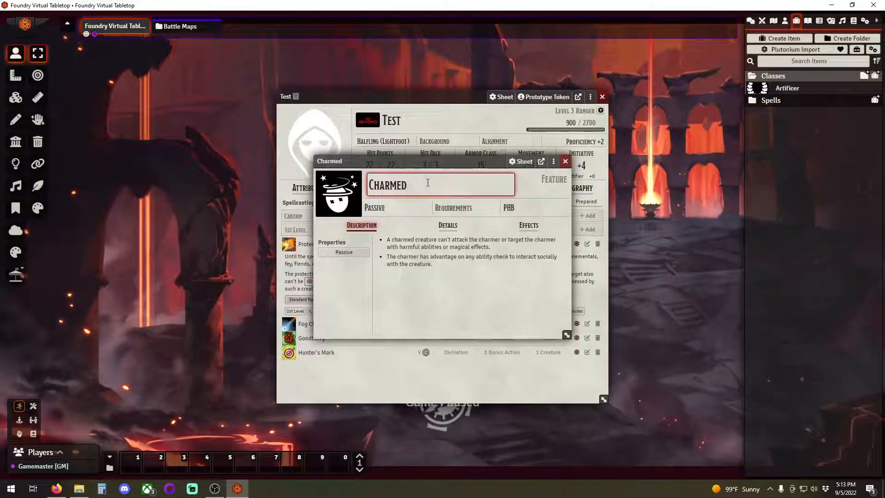
pyautogui.click(568, 163)
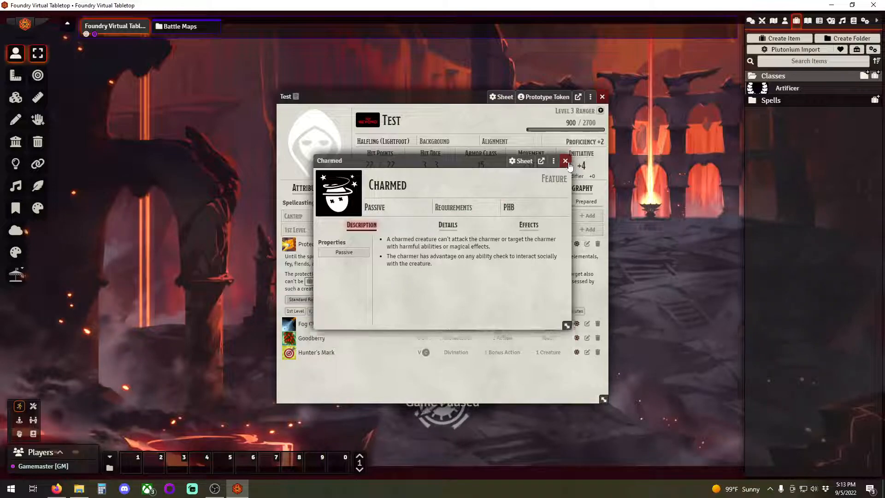
pyautogui.click(394, 278)
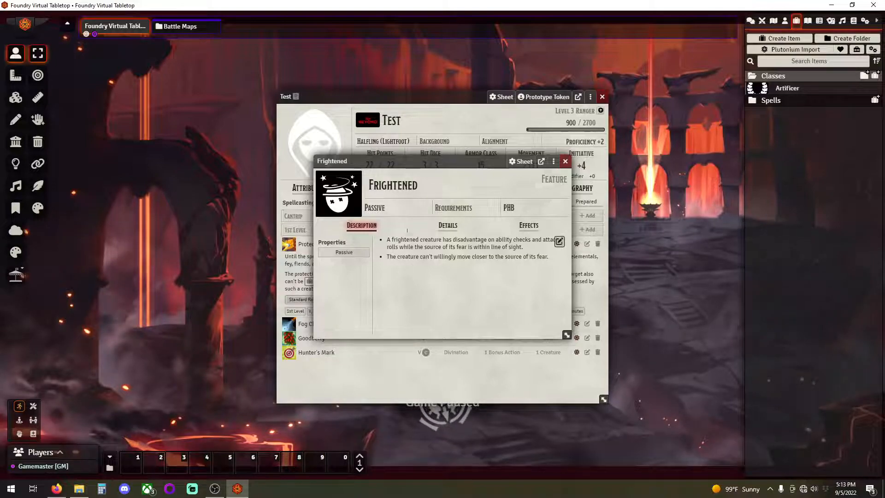
pyautogui.click(564, 161)
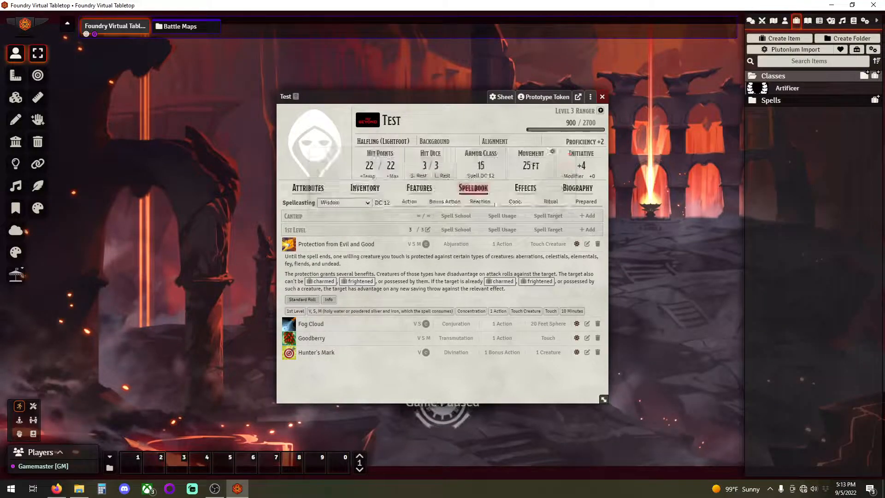
# Step: Open the casting options of Protection from Evil and Good, dismiss them, and pop the chat log out beside Test's sheet
pyautogui.click(288, 245)
pyautogui.click(441, 282)
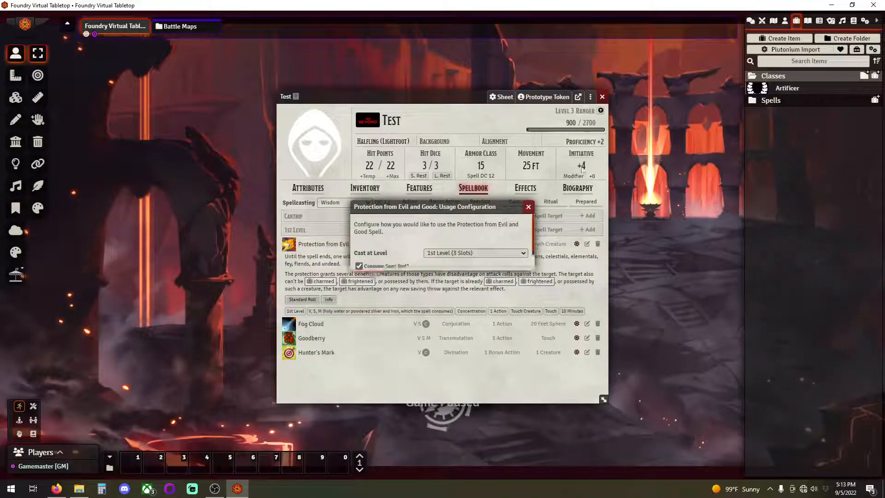
pyautogui.click(750, 21)
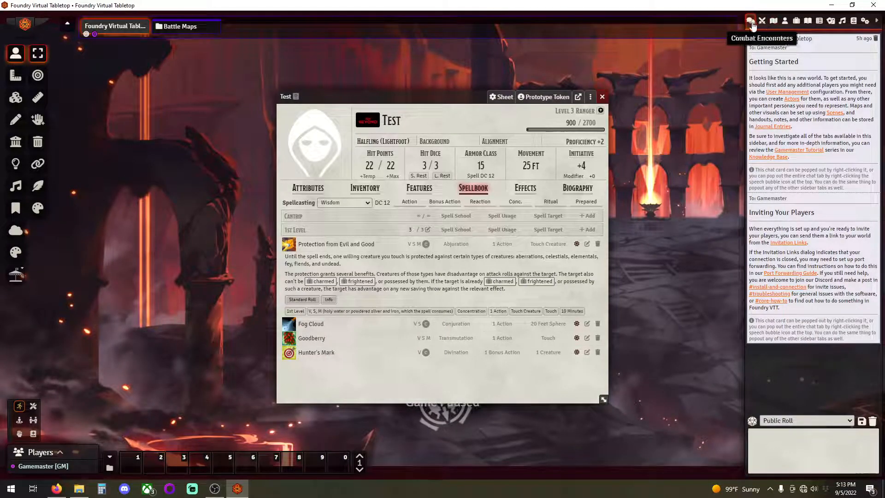
pyautogui.rightClick(751, 22)
pyautogui.moveTo(438, 58); pyautogui.dragTo(665, 23)
pyautogui.moveTo(453, 99); pyautogui.dragTo(406, 103)
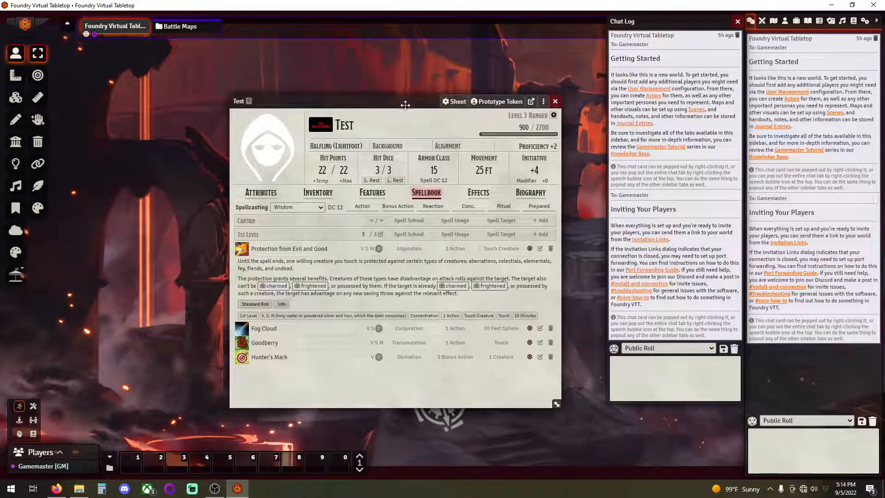
# Step: Cast Protection from Evil and Good at 1st level using a spell slot, close the separate chat log and delete the spell's chat card
pyautogui.click(241, 251)
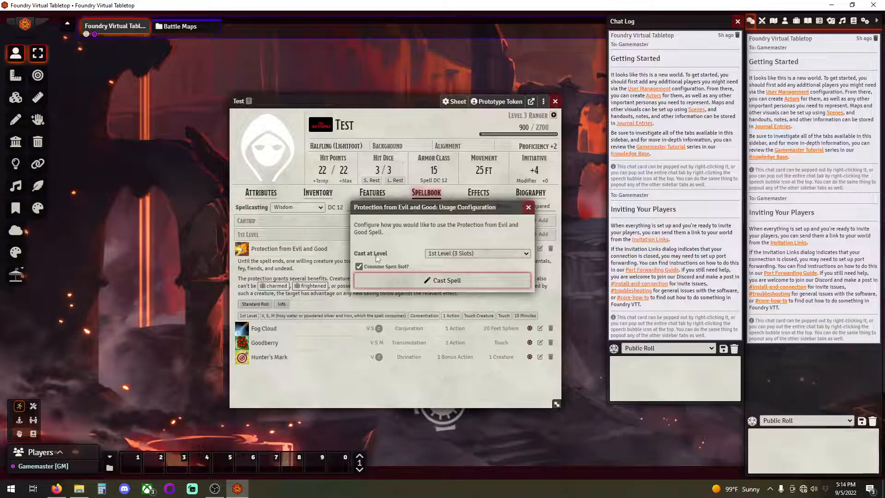
pyautogui.click(390, 277)
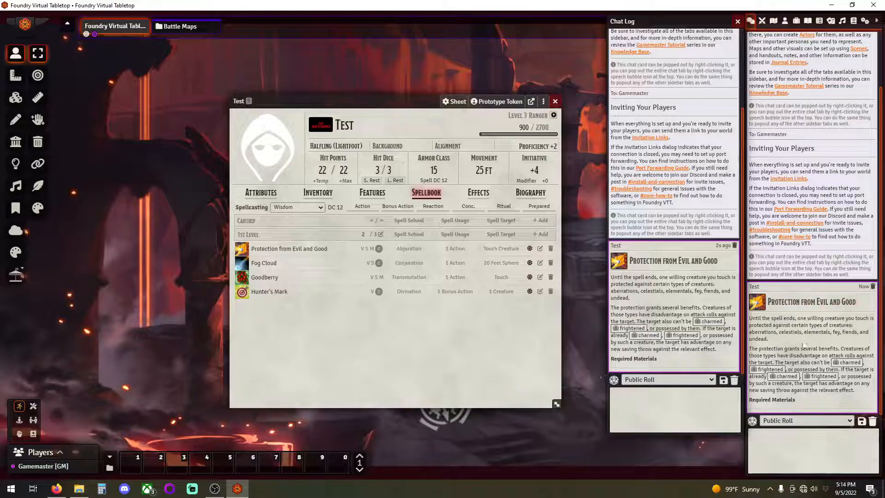
pyautogui.click(737, 22)
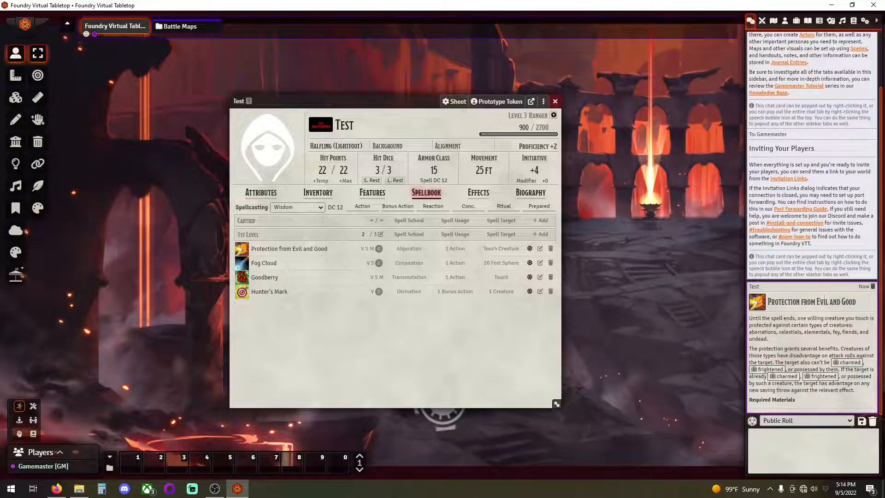
pyautogui.click(872, 286)
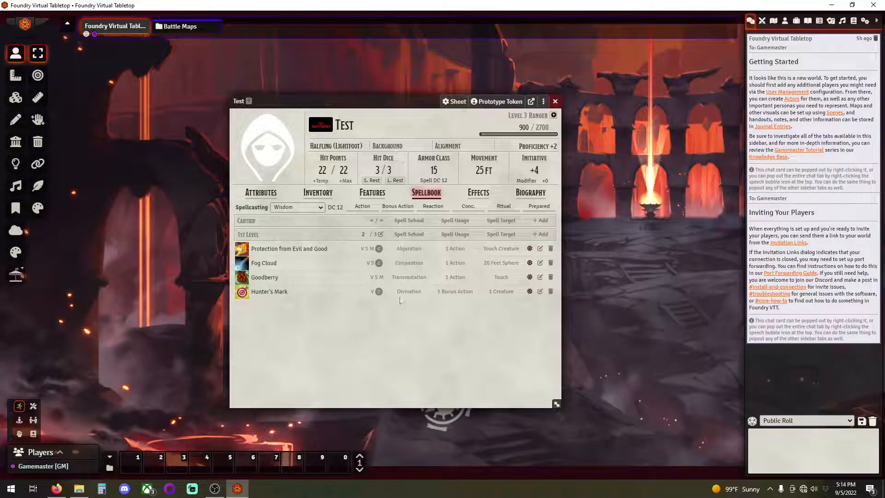
# Step: Close Test's sheet and delete the actor Test from the NPC's folder
pyautogui.moveTo(359, 100); pyautogui.dragTo(401, 97)
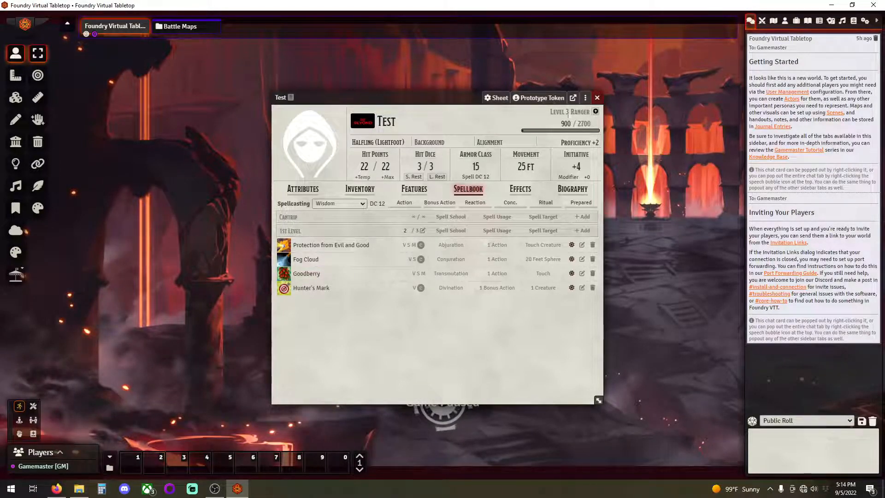
pyautogui.click(597, 98)
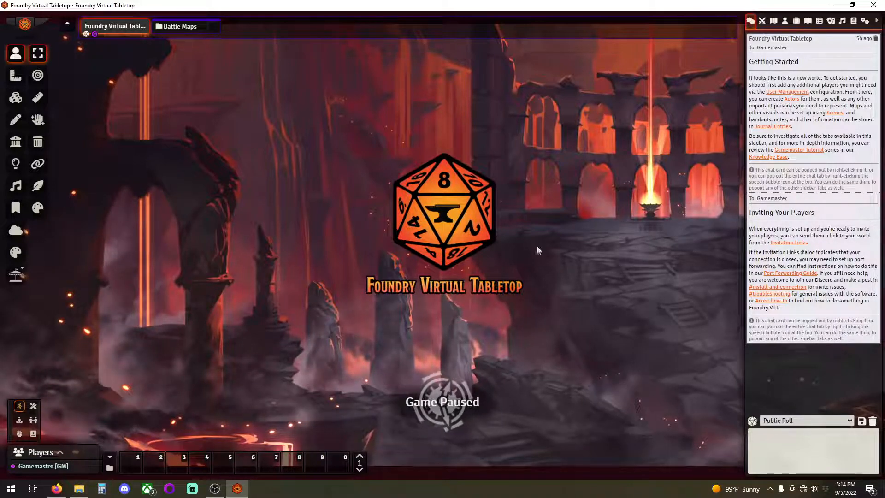
pyautogui.click(785, 21)
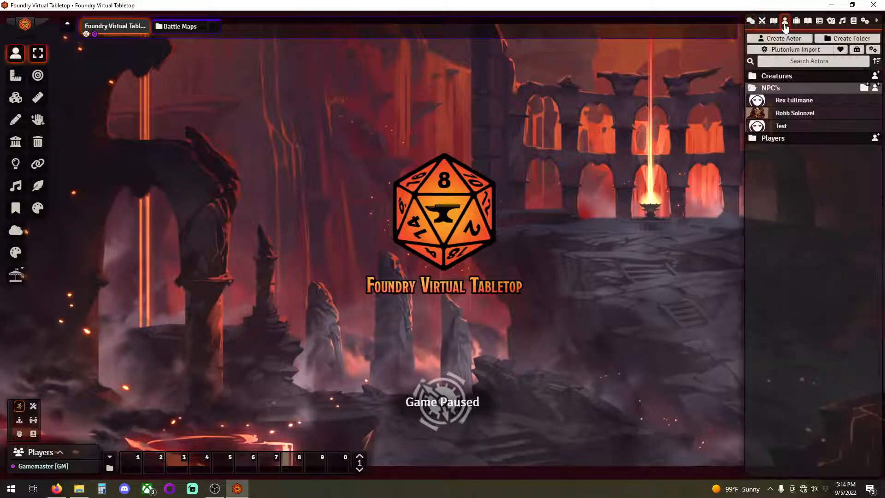
pyautogui.rightClick(803, 125)
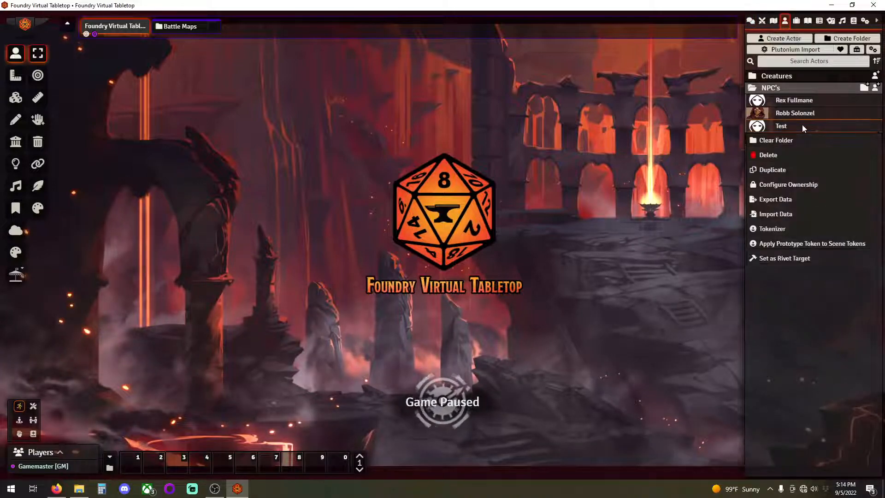
pyautogui.click(789, 152)
pyautogui.click(602, 169)
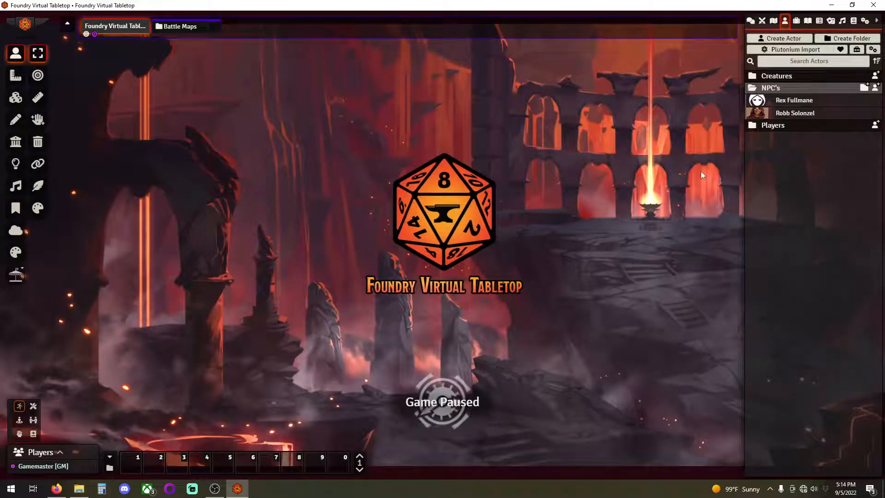
pyautogui.click(790, 89)
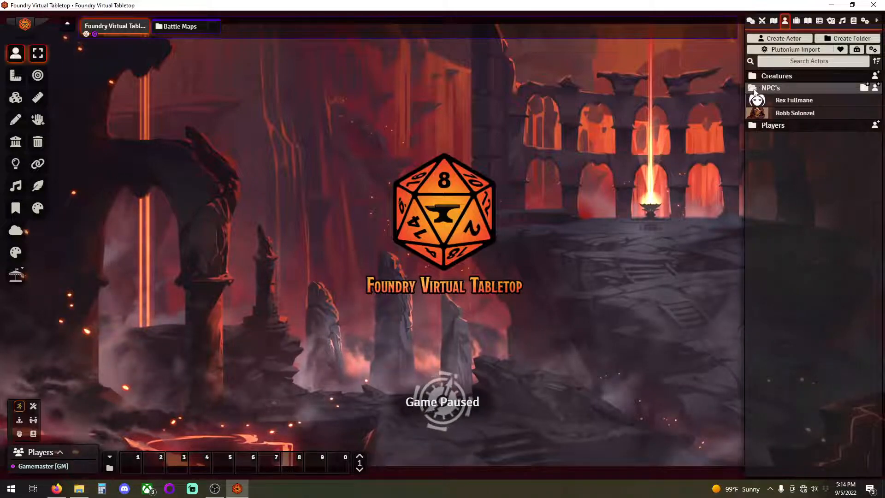